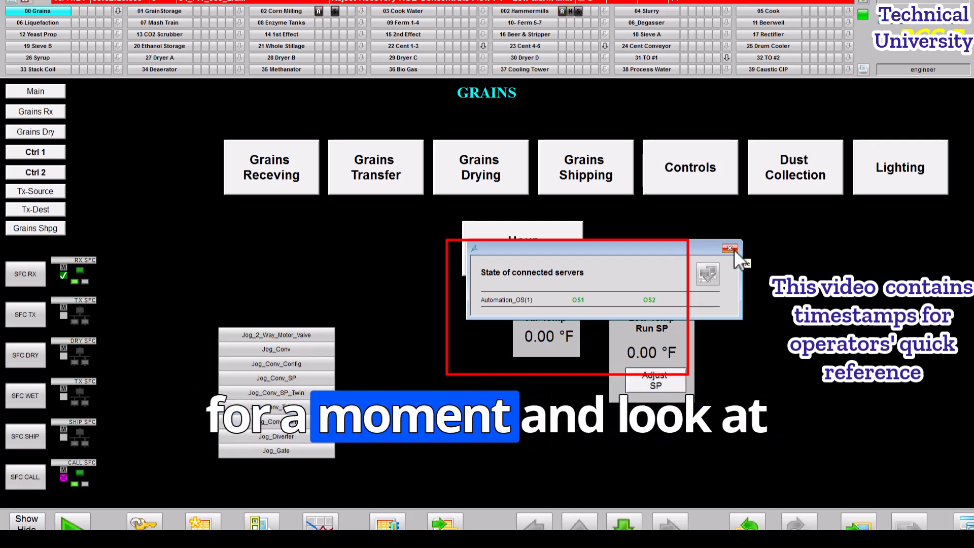
Close the connected-servers status window and log in to the system as engineer with the account password
click(735, 248)
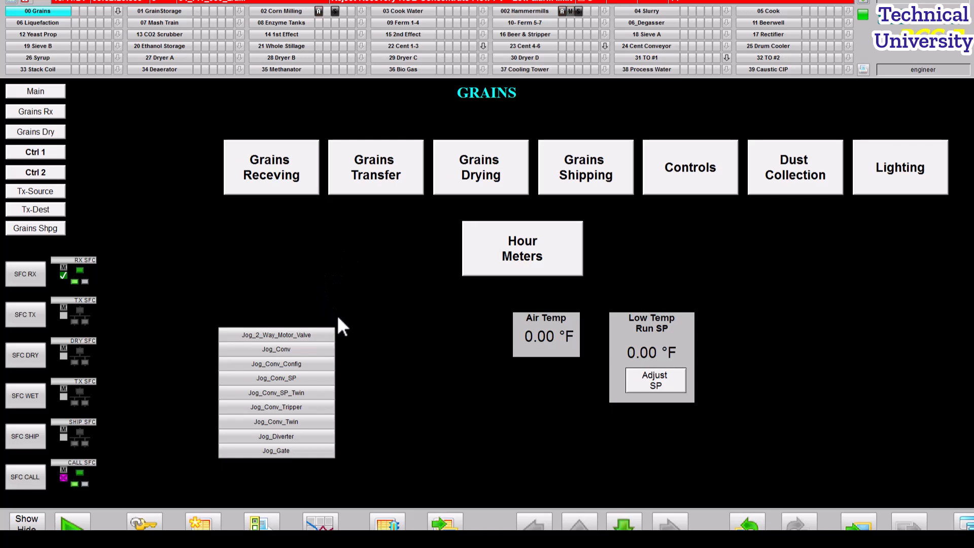
click(934, 71)
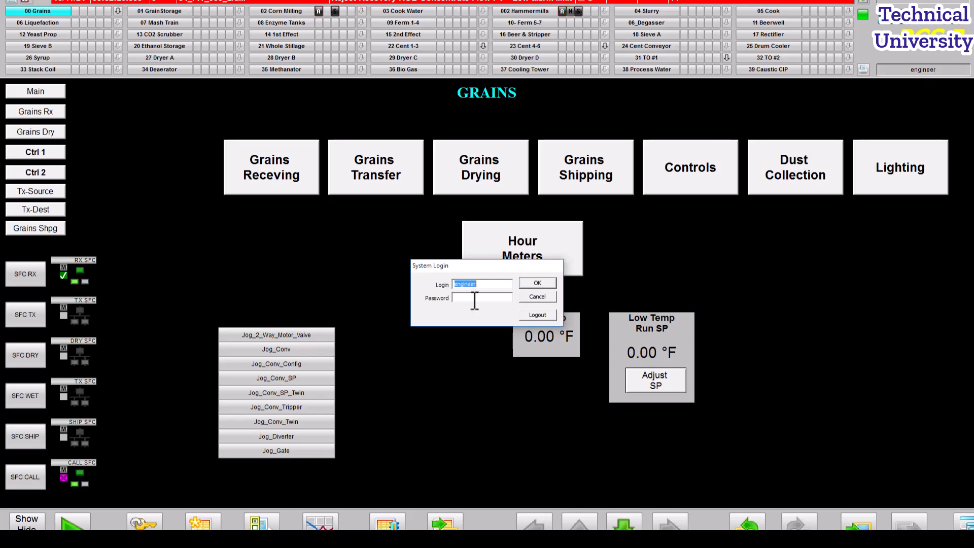
drag(500, 271, 877, 91)
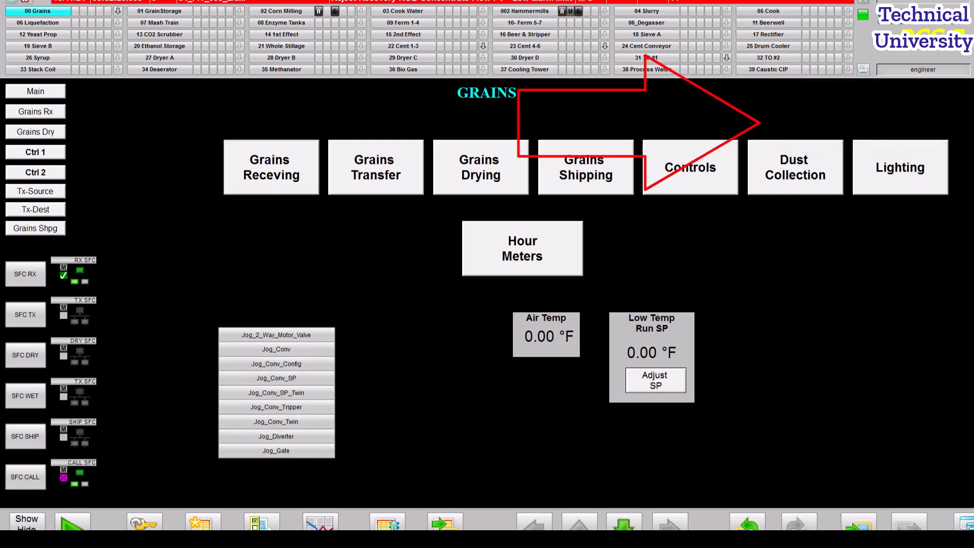
click(145, 523)
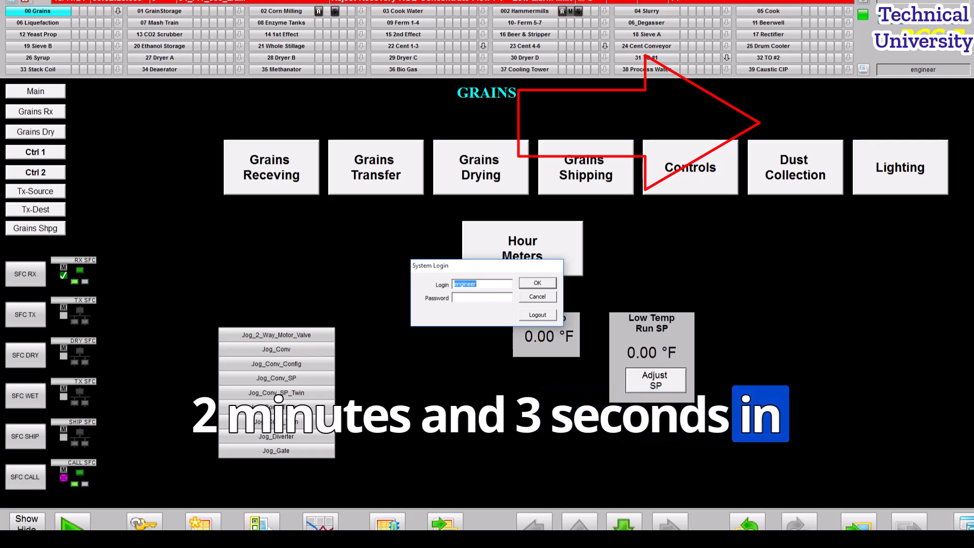
key(Tab)
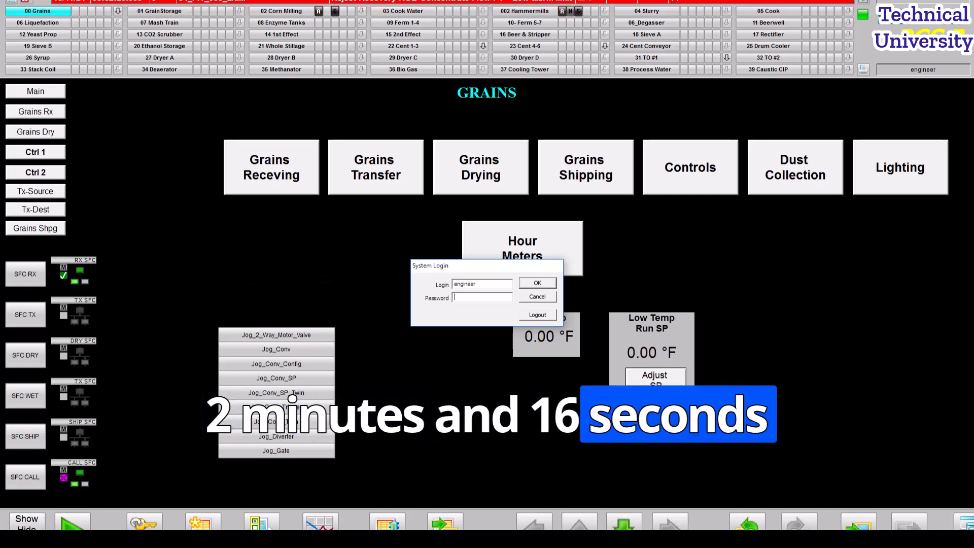
text(******)
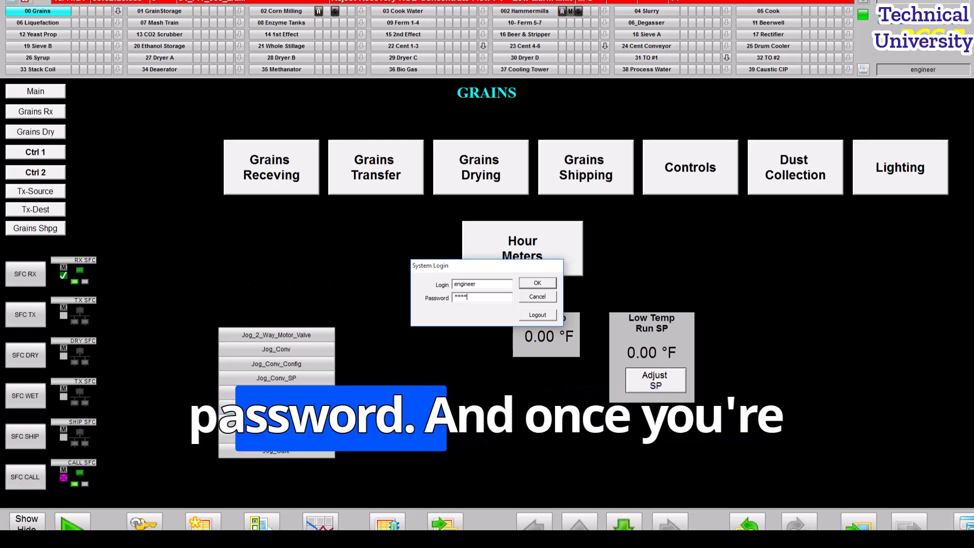
text(**)
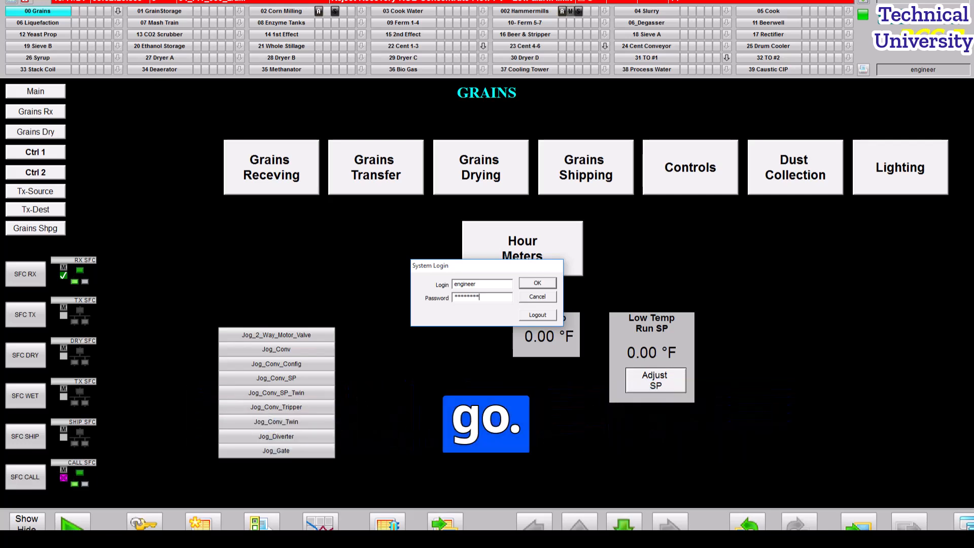
key(Return)
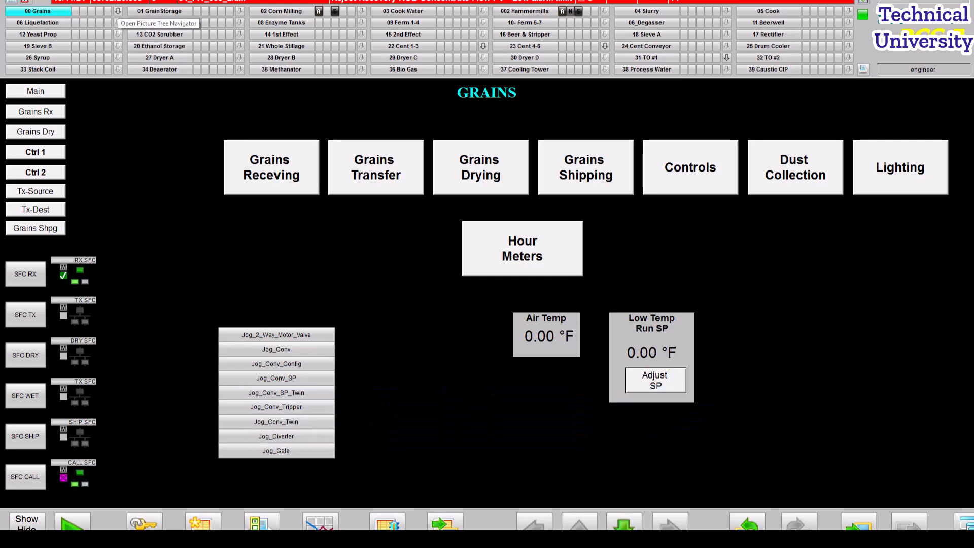
Expand the 01-Receiving branch in the Grains picture tree and open the 02-Transfer picture
click(118, 12)
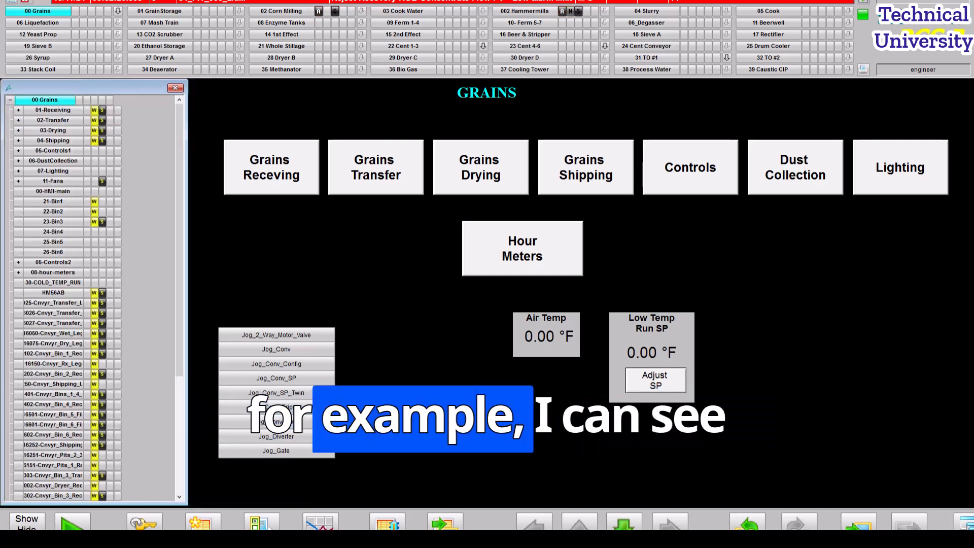
click(18, 110)
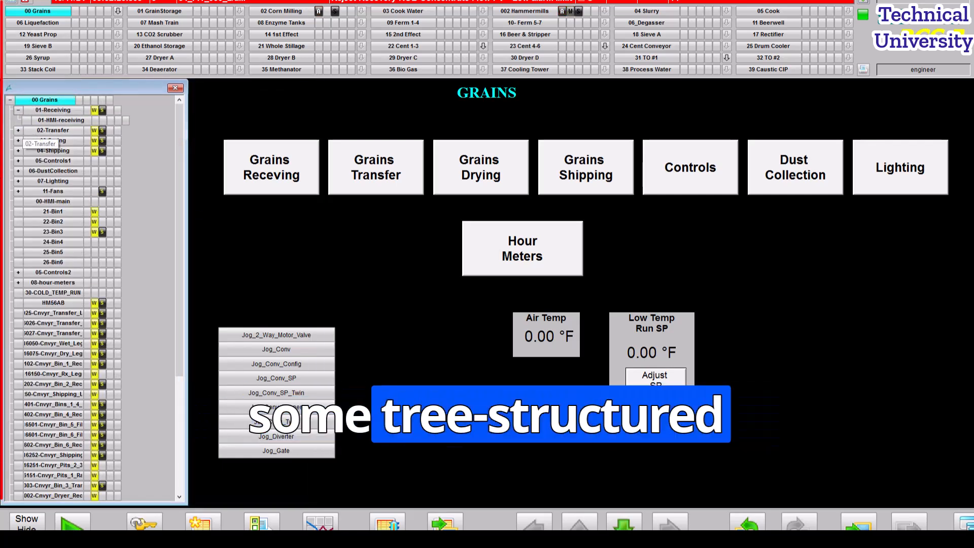
click(27, 131)
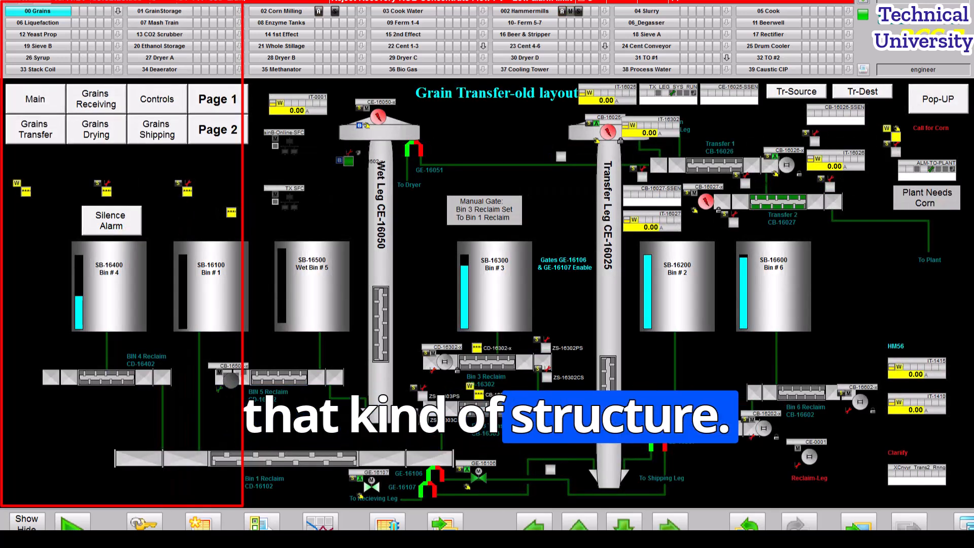
View the Grain Storage and Corn Milling area pictures and return to the Grains overview
click(160, 11)
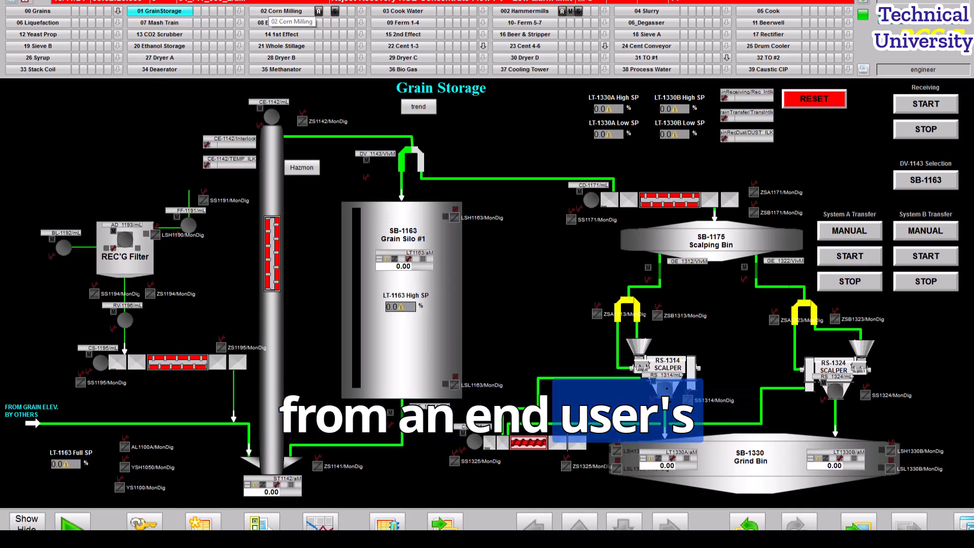
click(281, 11)
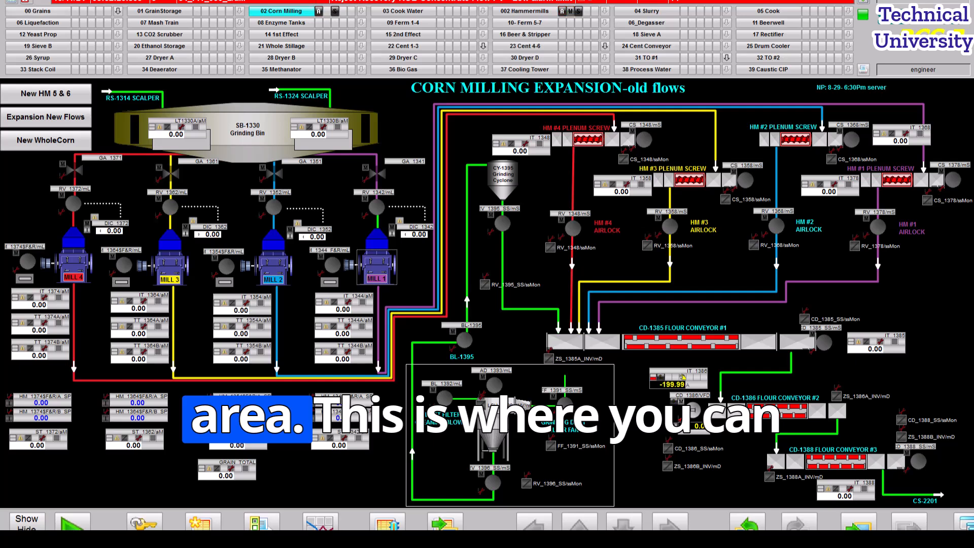
click(38, 11)
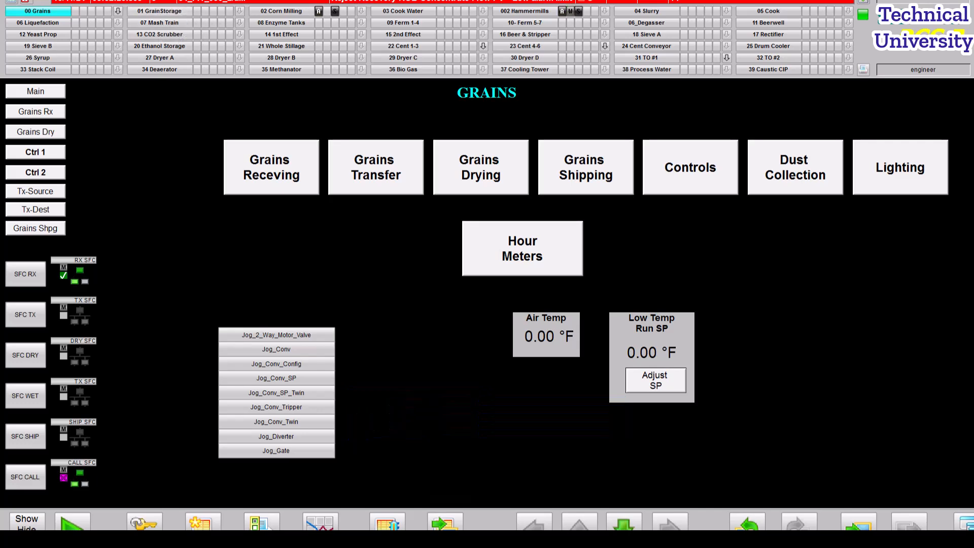
View Grain Storage and Corn Milling again, including the New HM 5 & 6 picture, ending back on Corn Milling
click(160, 11)
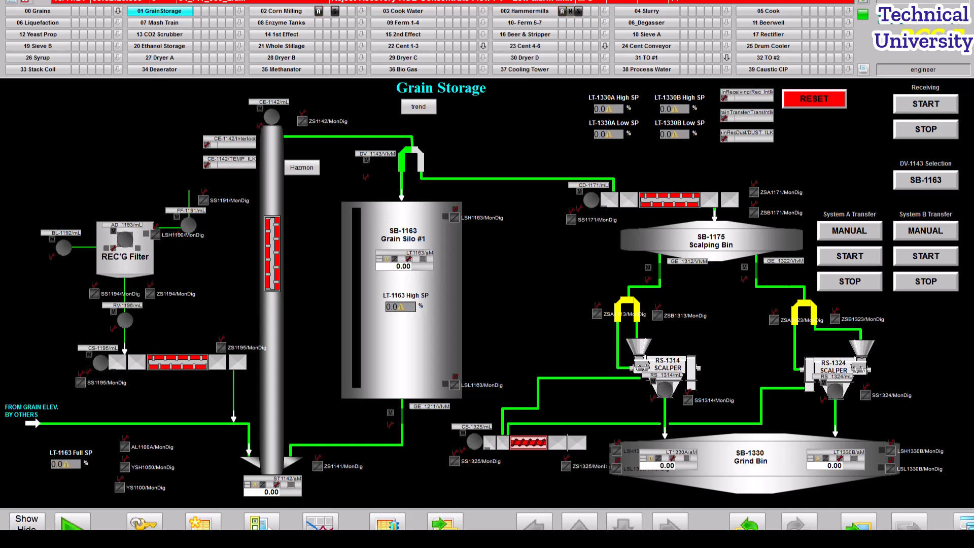
click(281, 11)
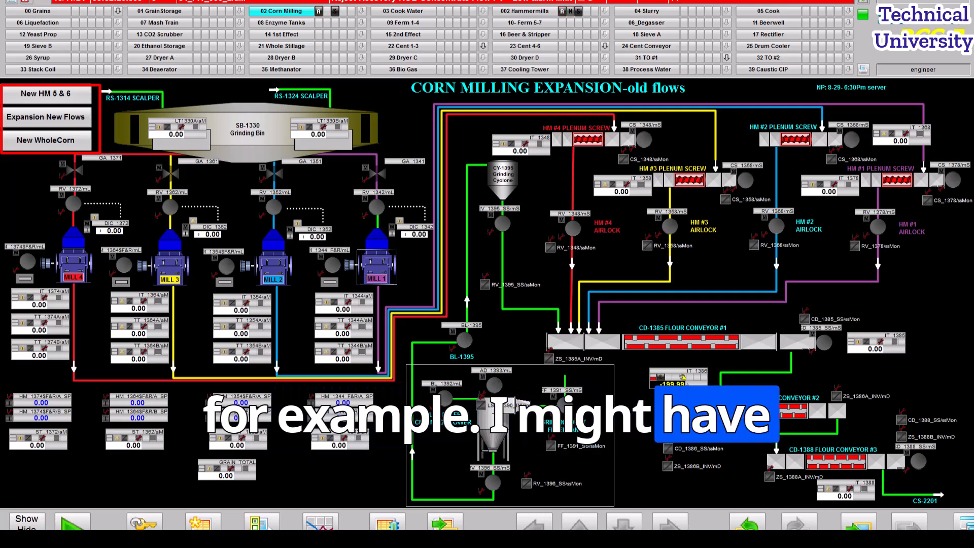
click(46, 94)
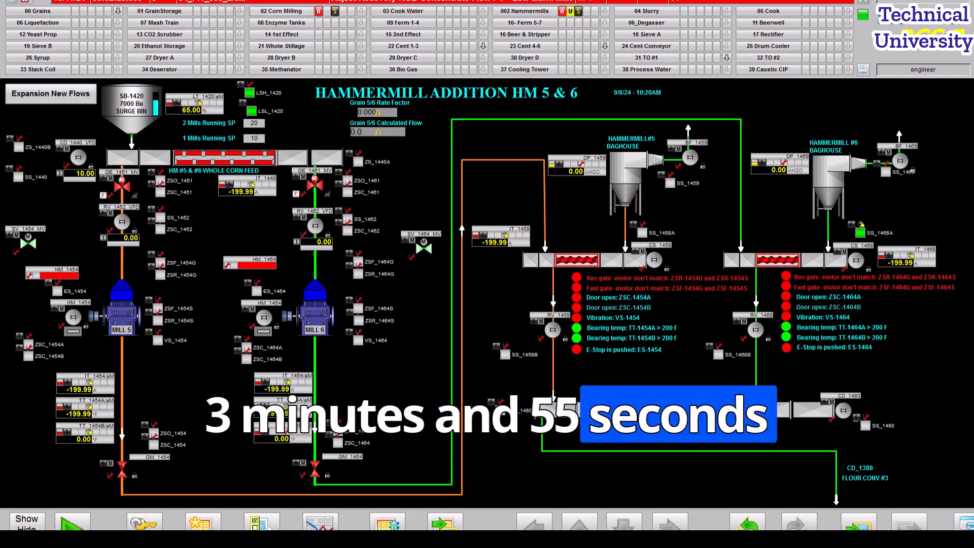
click(281, 11)
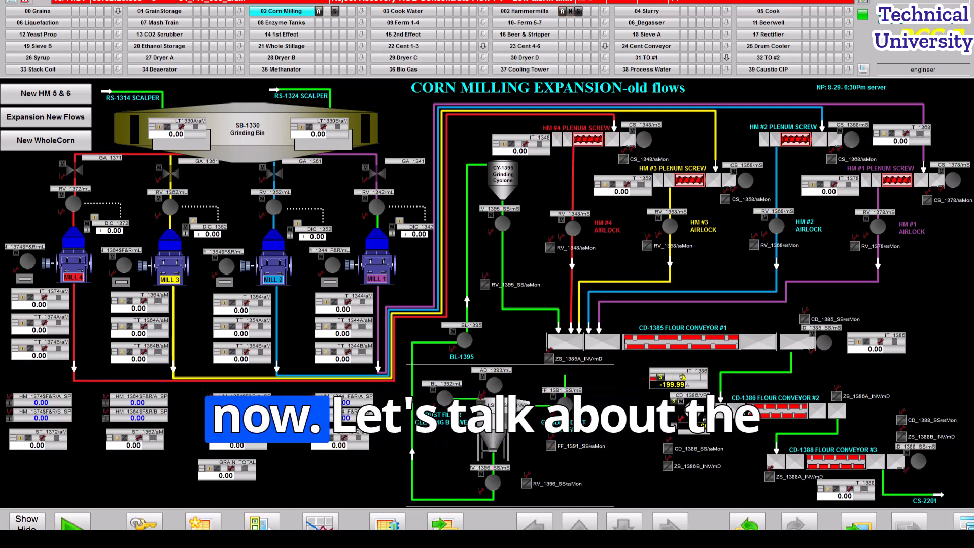
Open the Grain Receiving picture in the Grains area and switch between the two function button sets, ending on the first
click(39, 11)
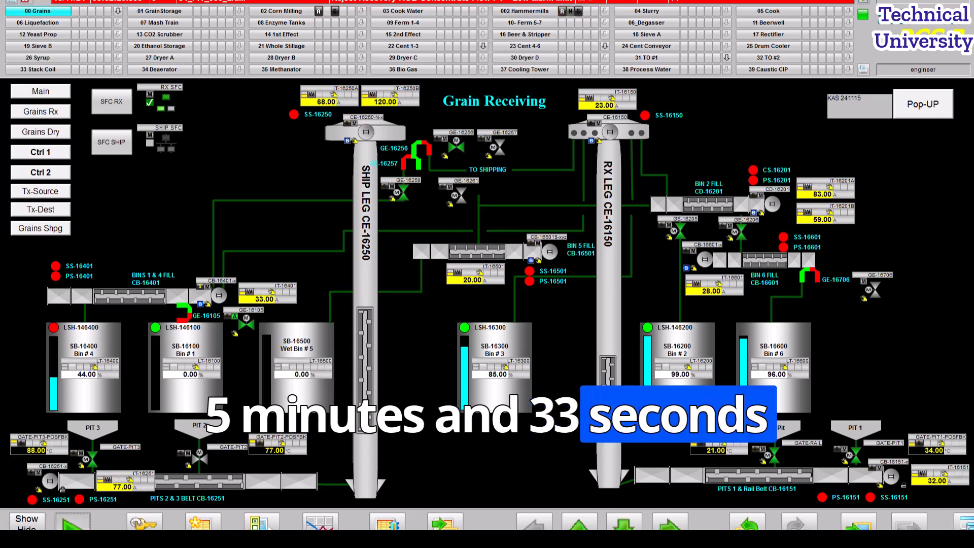
click(73, 523)
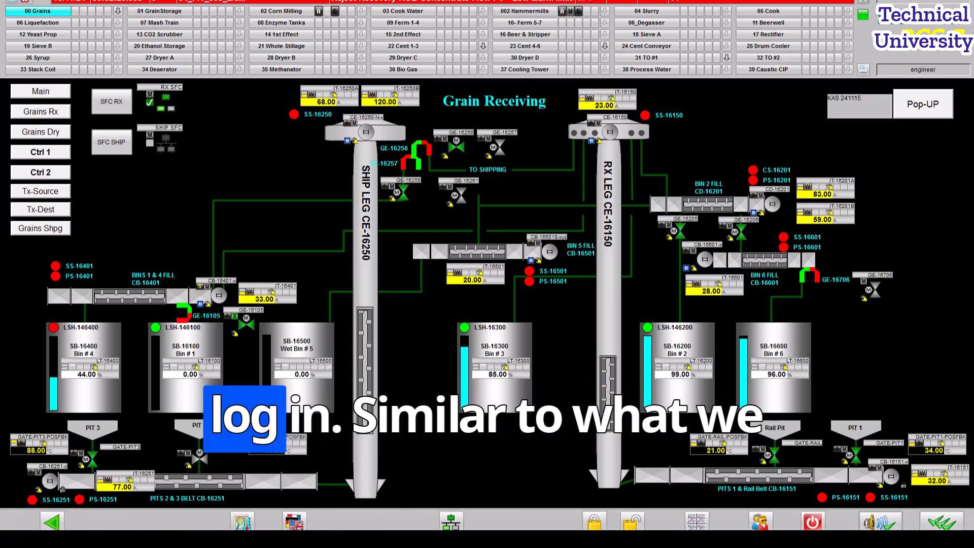
click(52, 523)
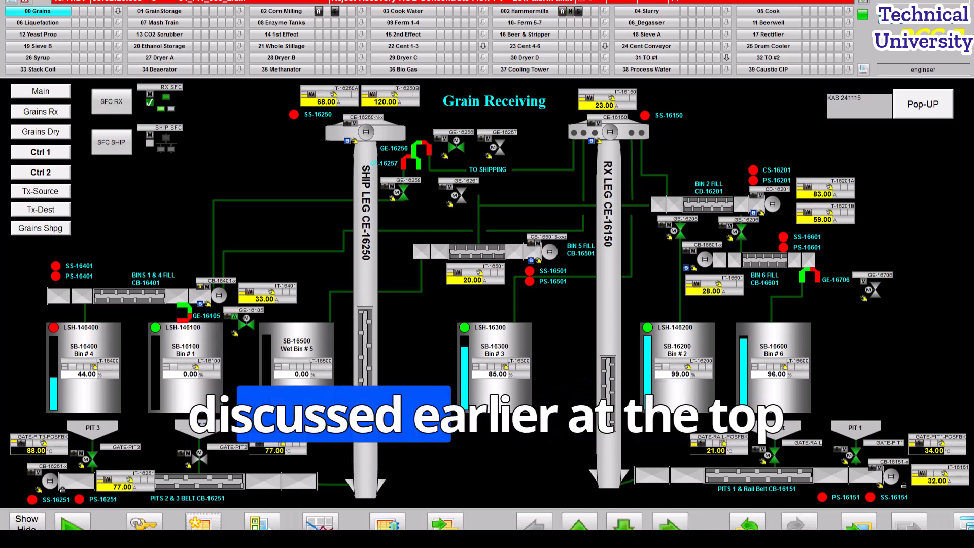
click(73, 523)
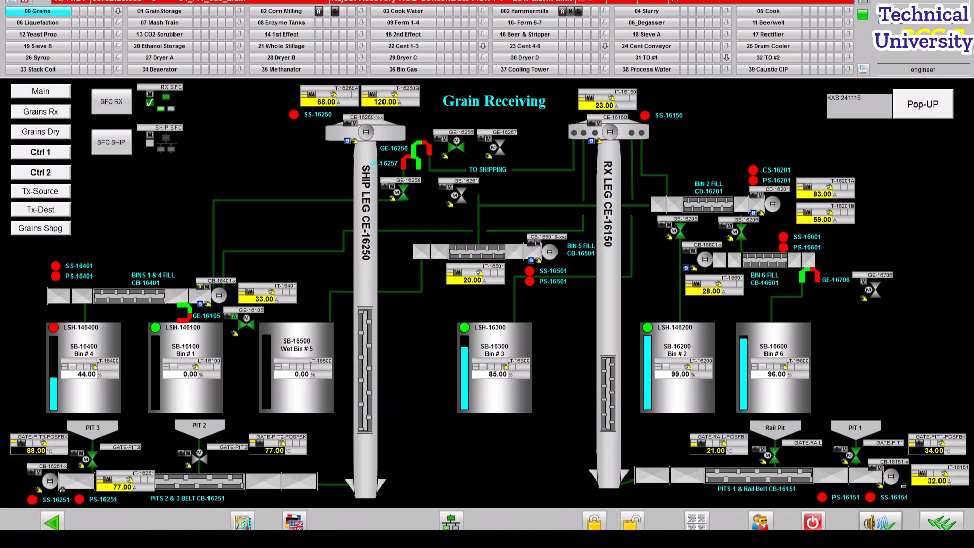
click(51, 523)
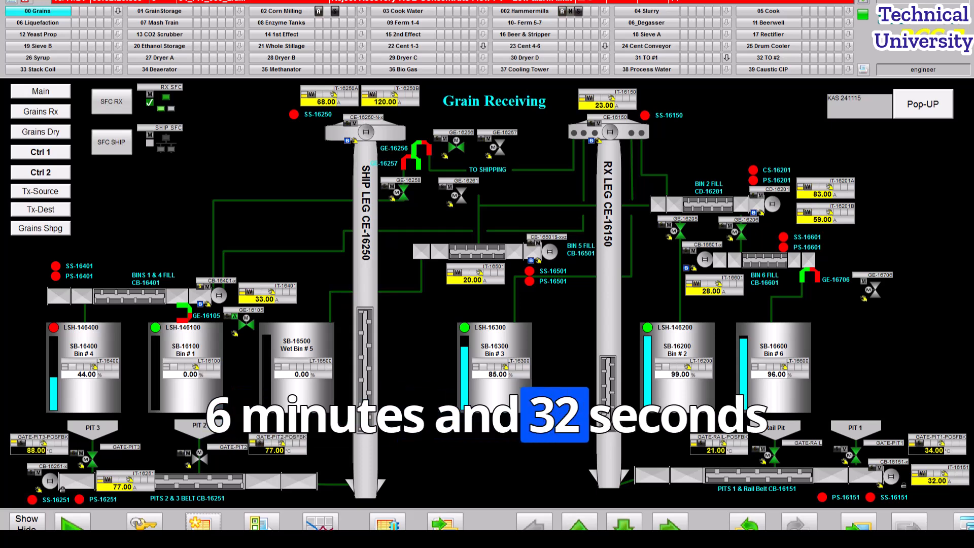
Navigate the picture hierarchy from Grain Receiving up to Grains, down again, across to Grain Transfer and back up to Grains
click(580, 523)
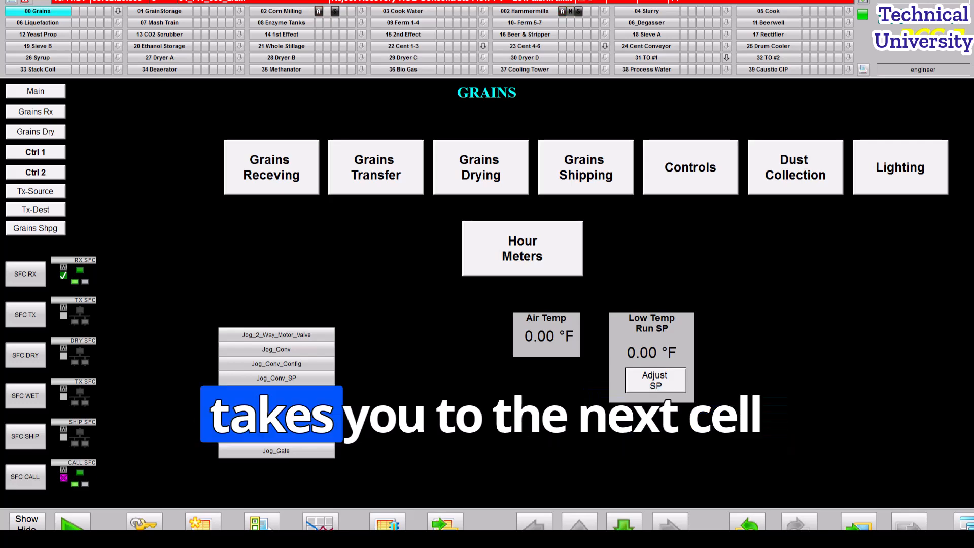
click(624, 524)
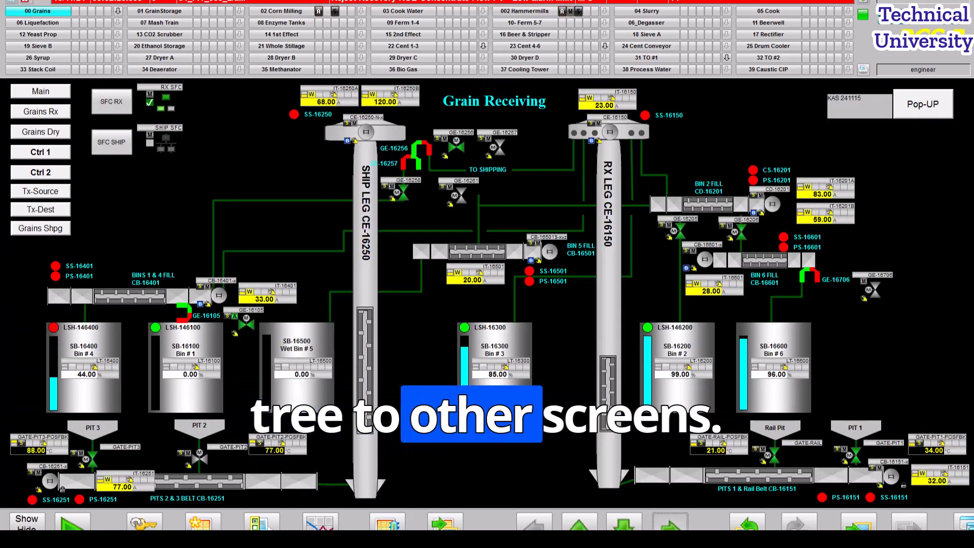
click(670, 524)
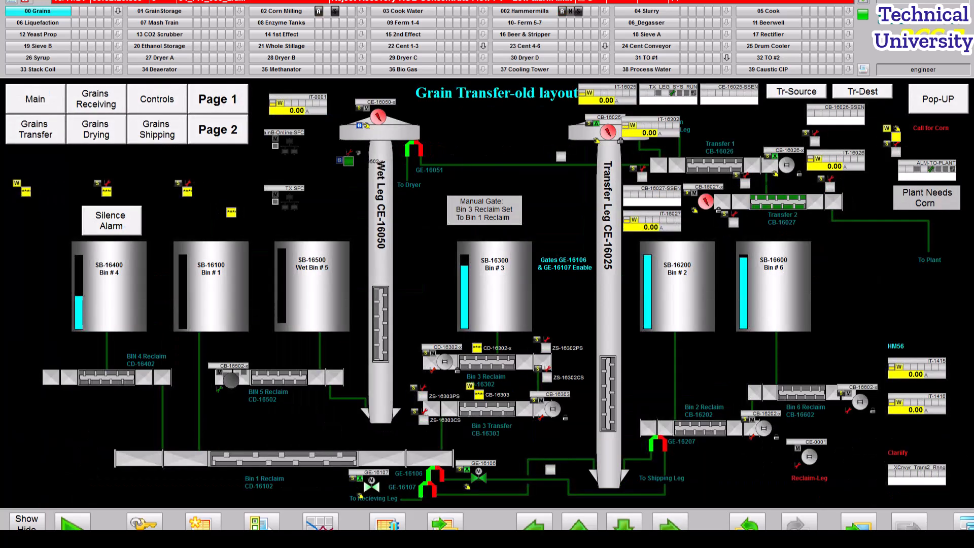
click(579, 524)
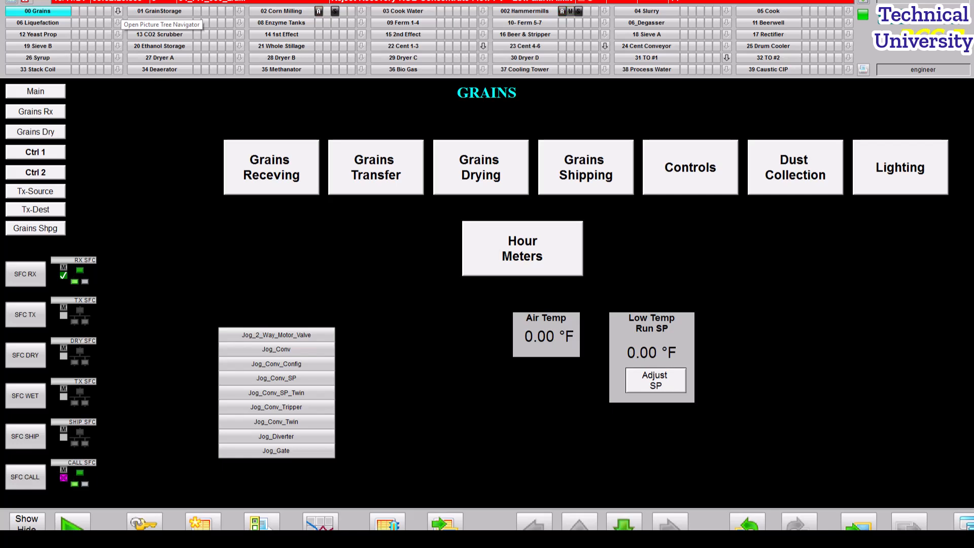
Show the picture tree for the Grains area and expand its 01-Receiving branch
click(118, 10)
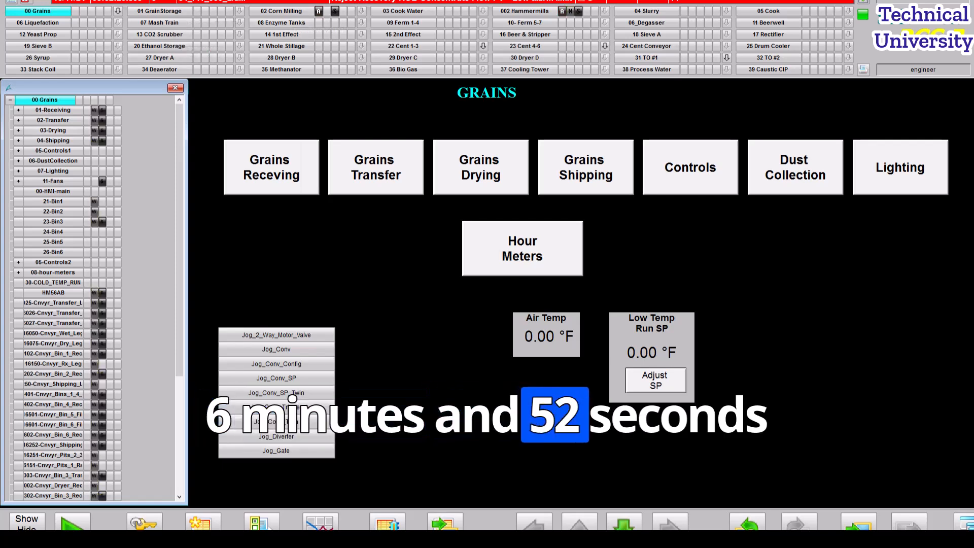
click(19, 110)
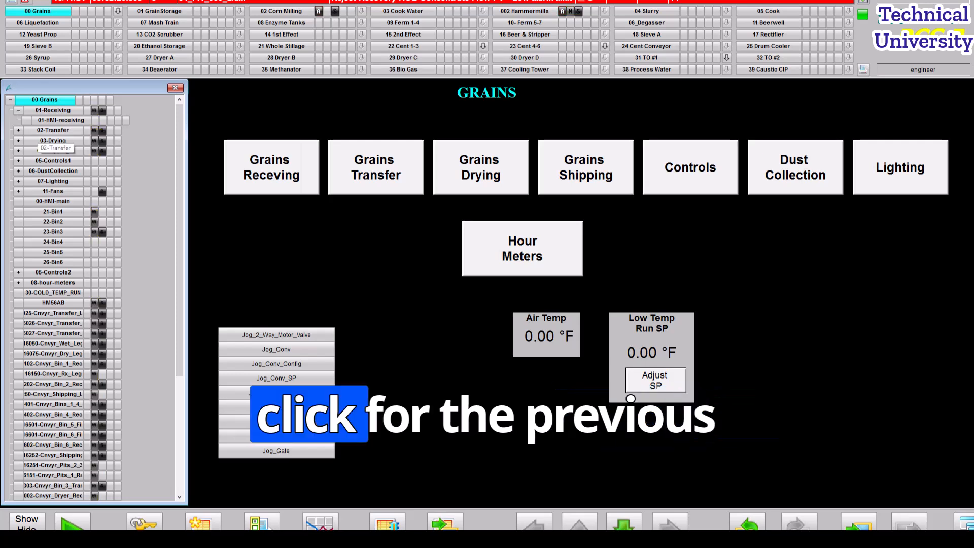
Step back through the picture history to the Grains overview and forward again to the Grain Transfer picture
click(748, 524)
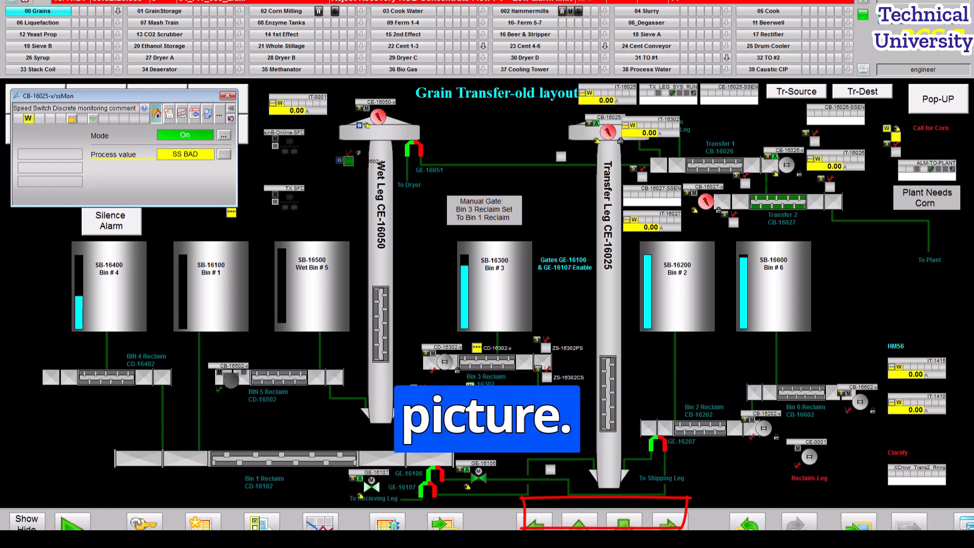
click(748, 524)
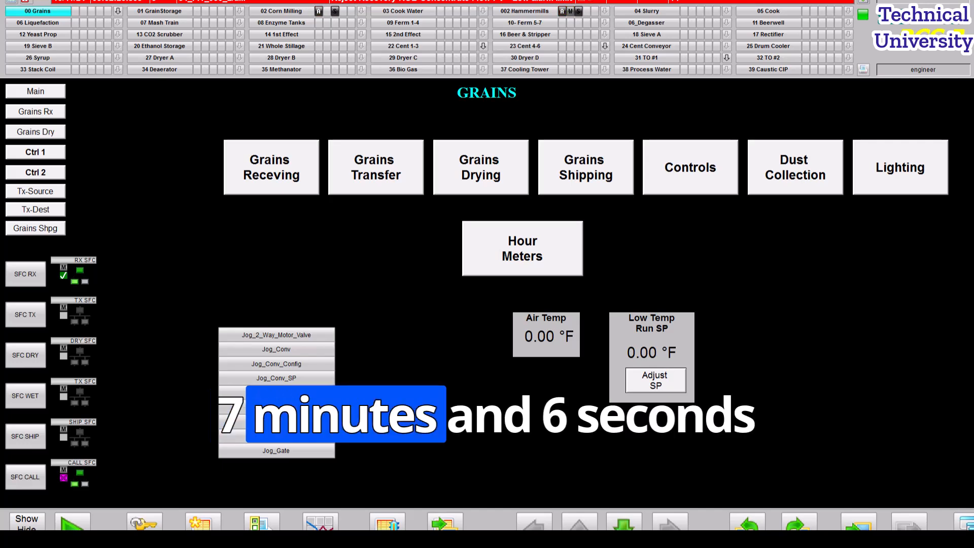
click(799, 524)
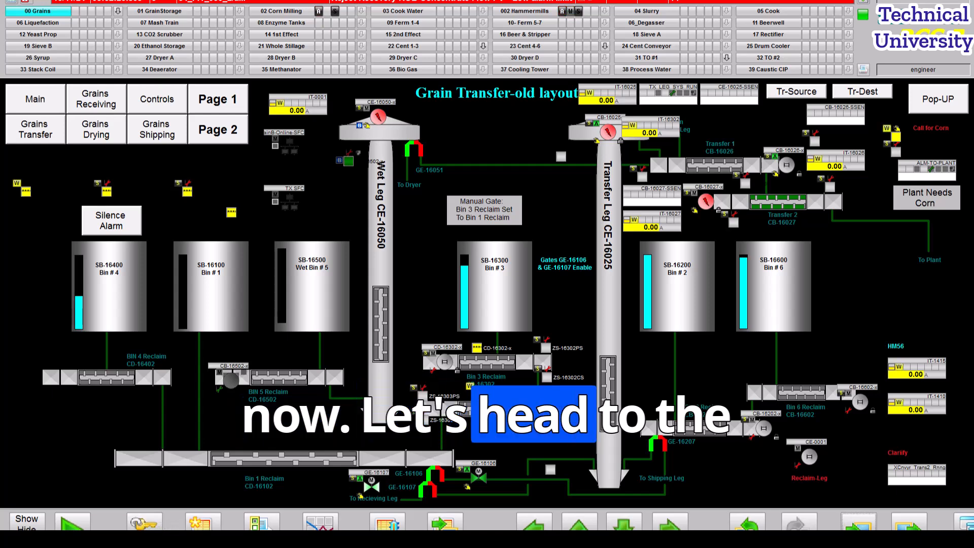
Go from the Grains main picture to Grain Receiving, and hide its tag names and show them again
click(35, 99)
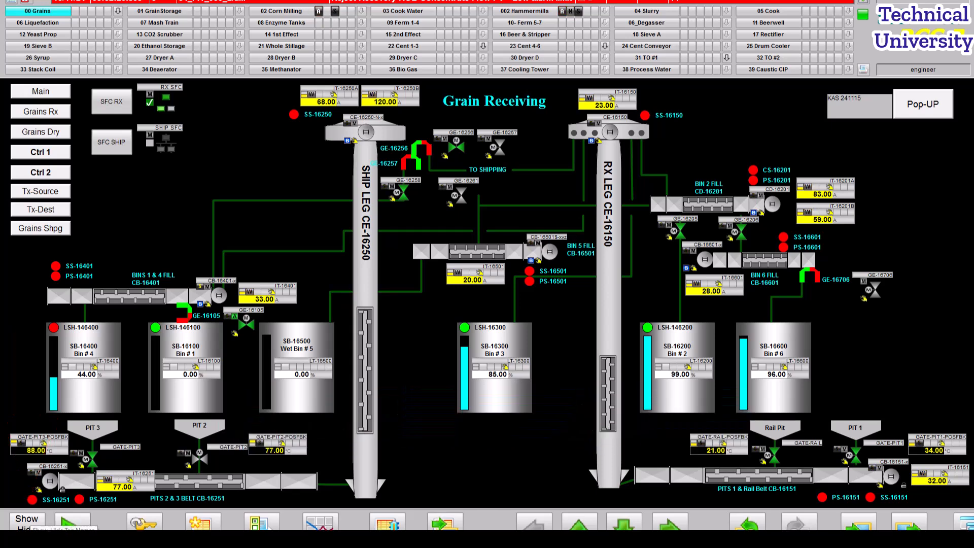
click(26, 523)
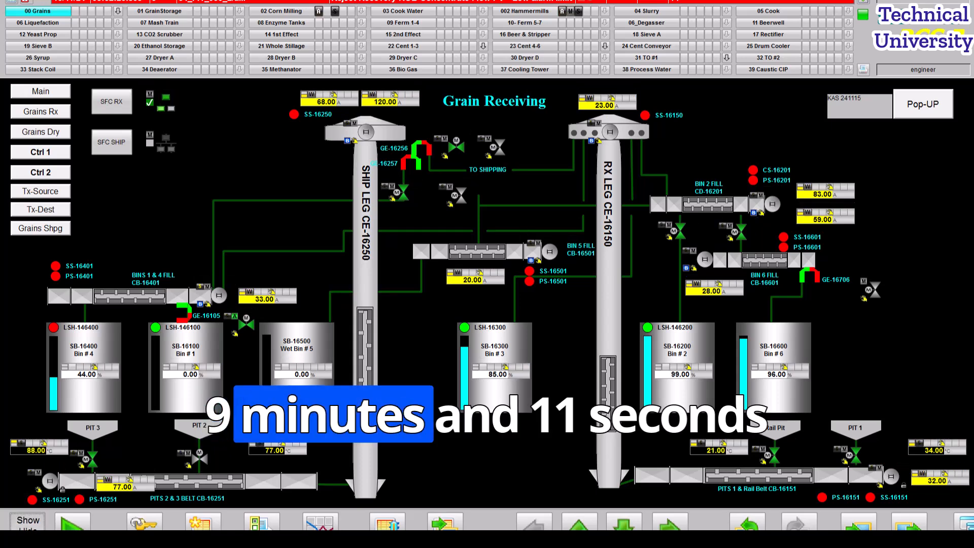
click(27, 524)
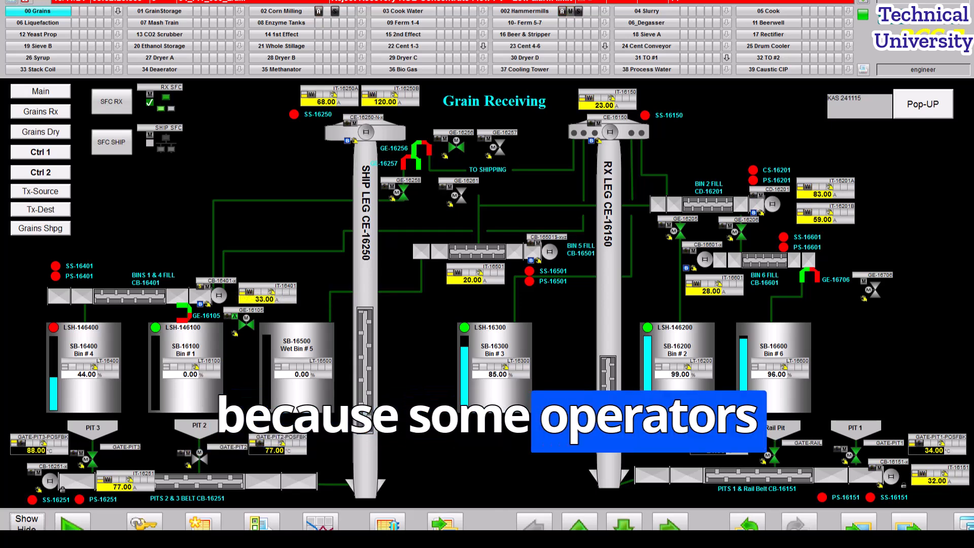
Hide the equipment tag names on the Grain Receiving picture and bring them back
click(27, 523)
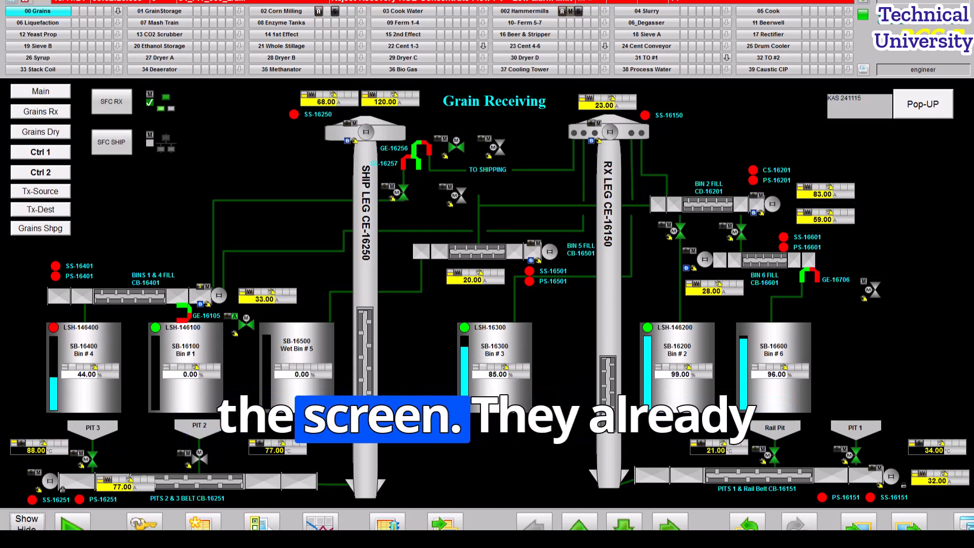
click(27, 524)
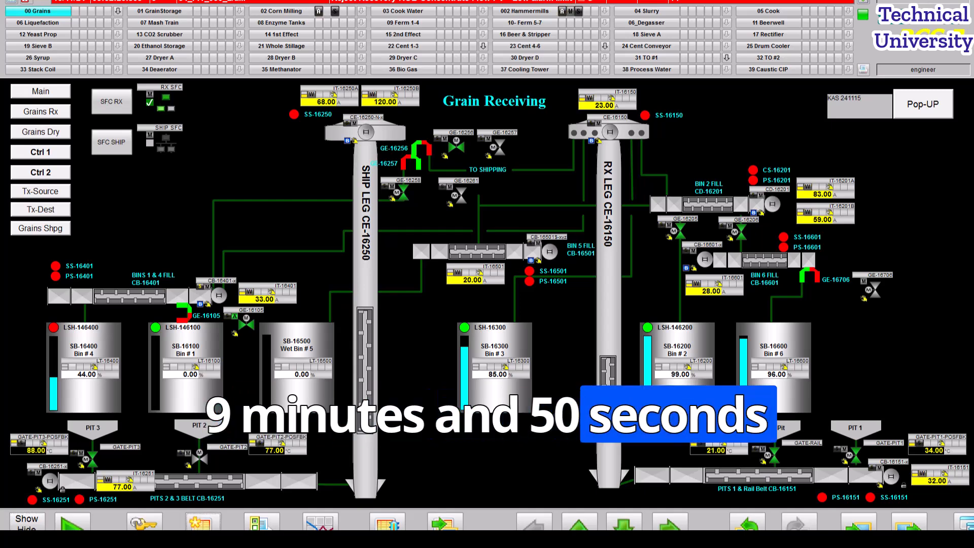
Open the incoming alarm list and turn off its automatic scrolling so older alarms can be browsed
click(203, 522)
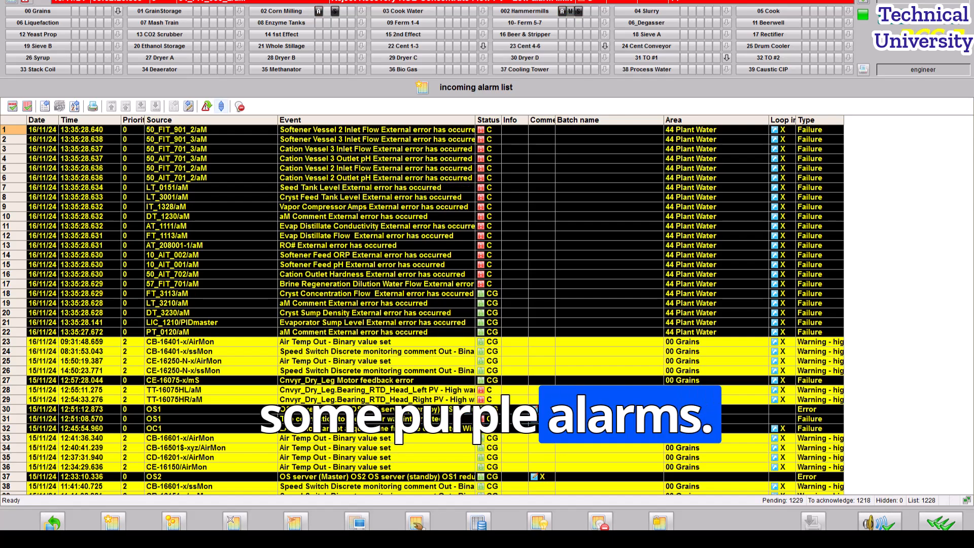
click(221, 107)
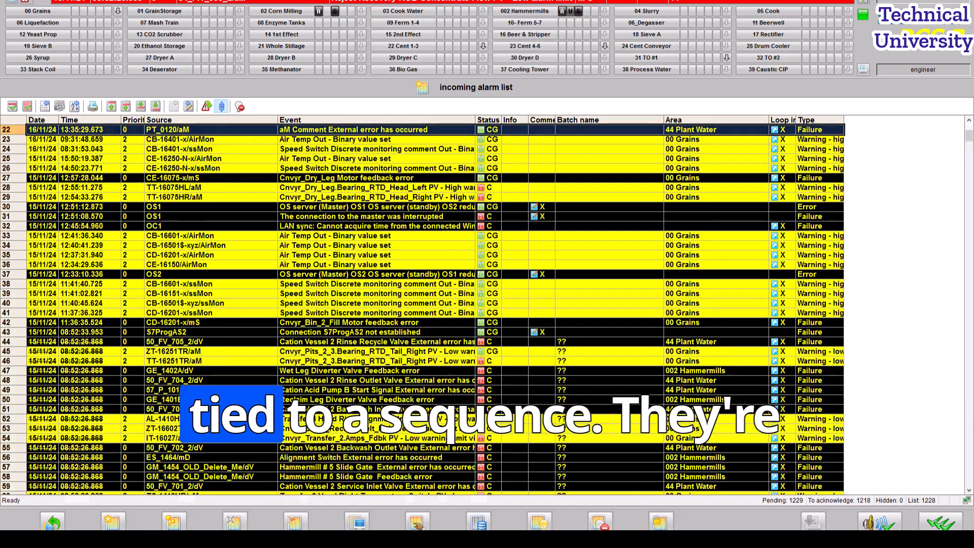
Look down the alarm list past the purple operator prompt and select the red Reject Recovery ROB Concentrate Flow low alarm (34_FIT_903_2/aM)
scroll(437, 305, down, 5)
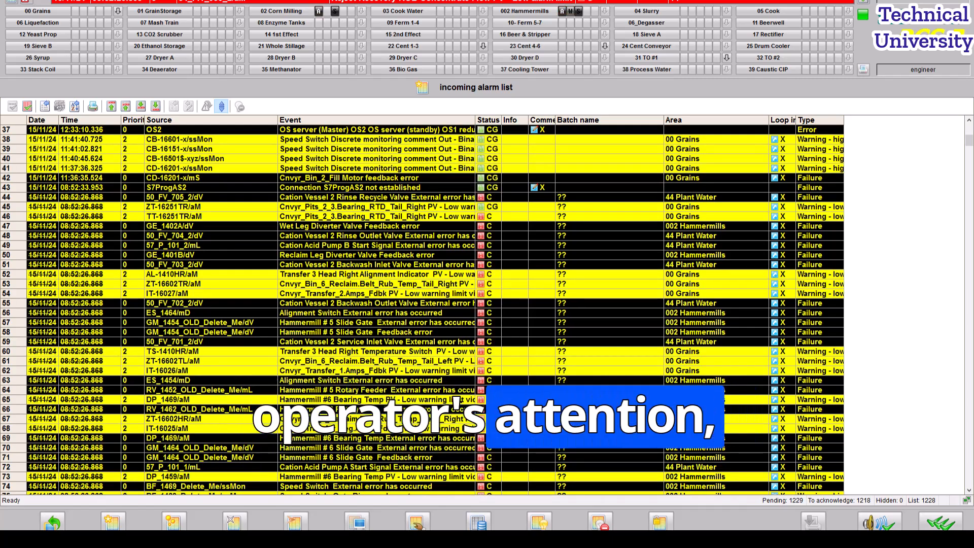
scroll(437, 304, down, 6)
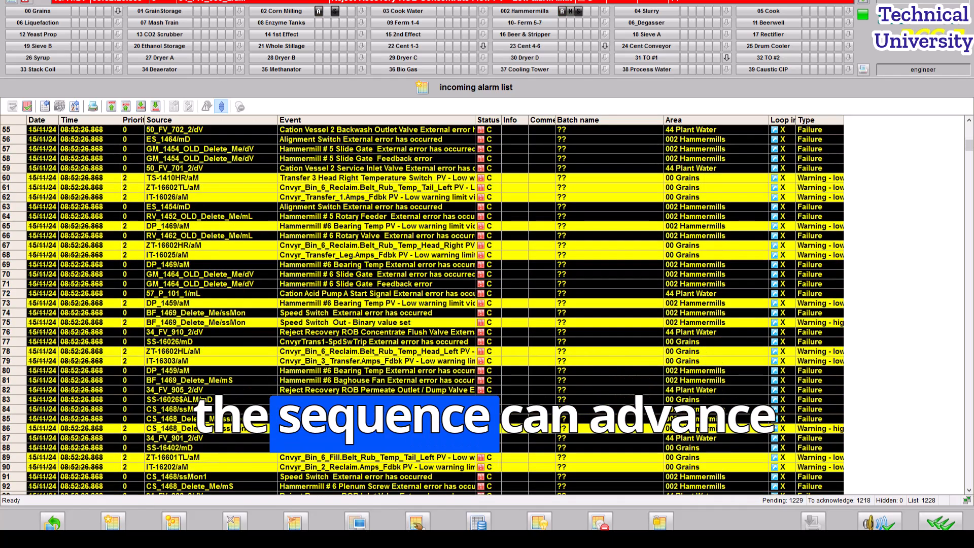
scroll(436, 304, down, 3)
scroll(437, 304, down, 3)
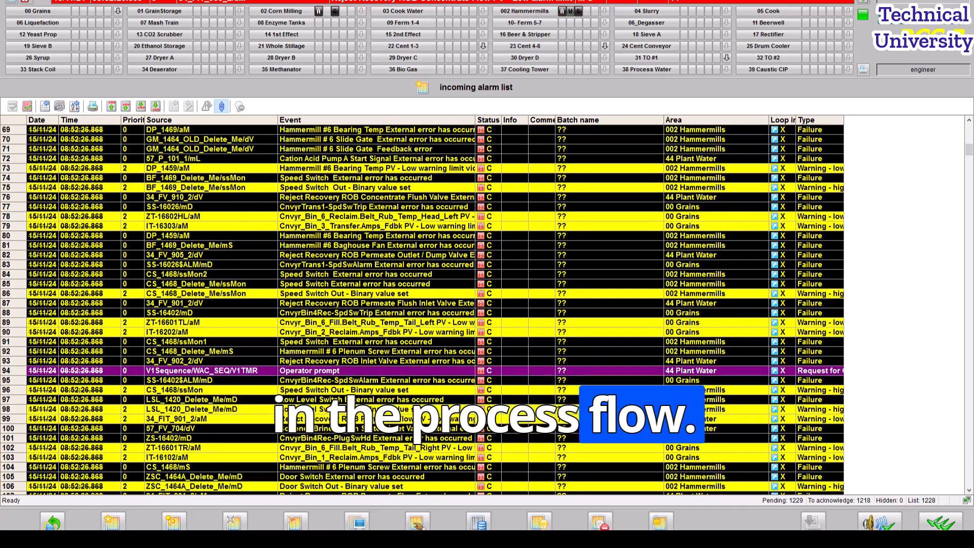
scroll(436, 304, down, 2)
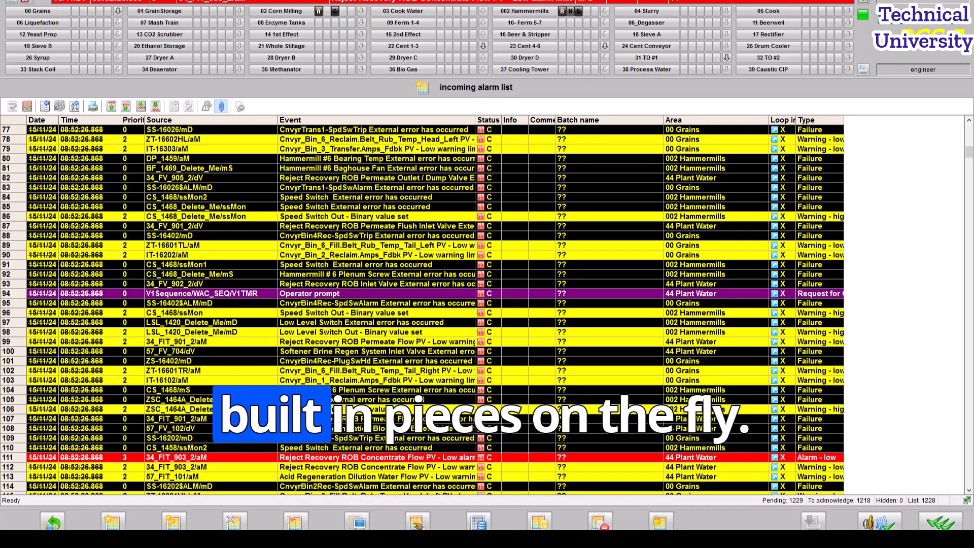
scroll(423, 309, down, 4)
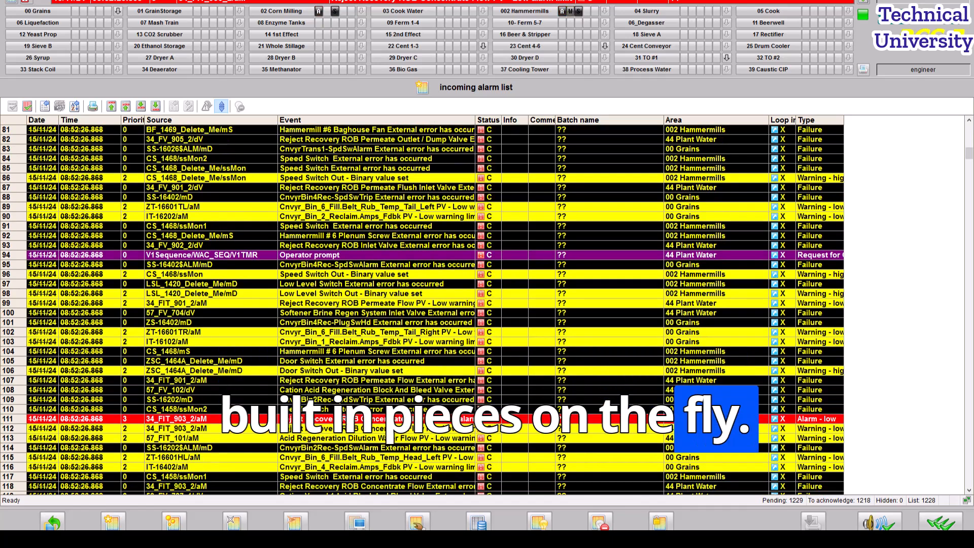
scroll(423, 310, down, 4)
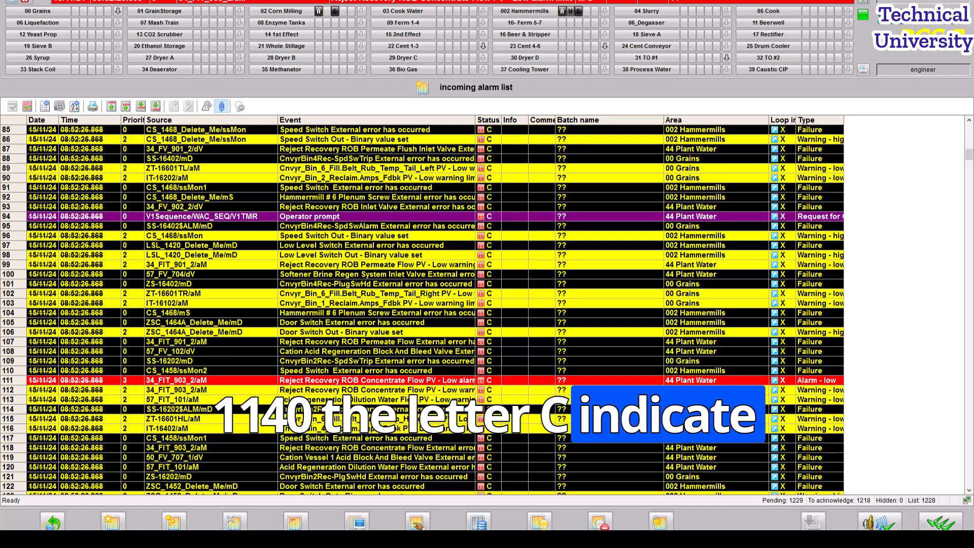
click(211, 381)
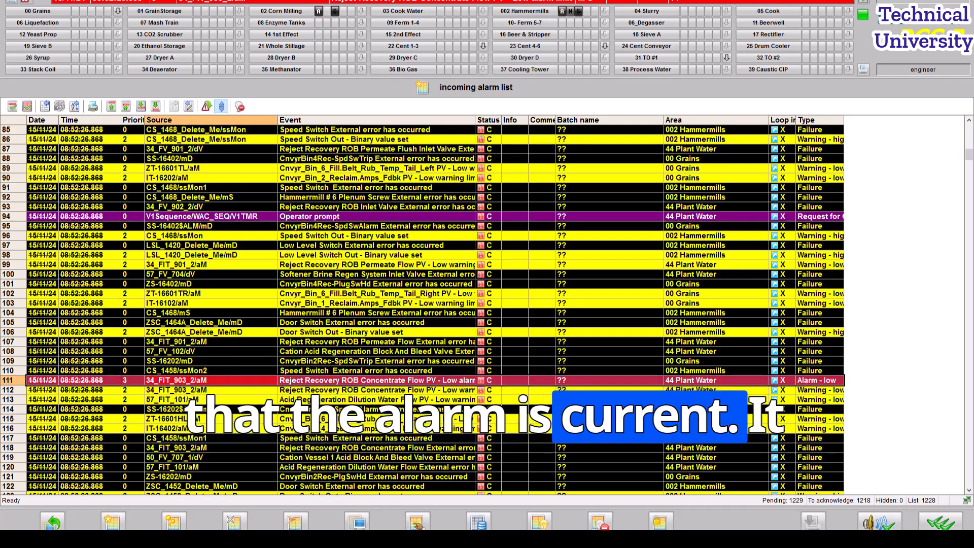
Examine the status and type entries of the alarms around the selected red low alarm
scroll(422, 310, down, 10)
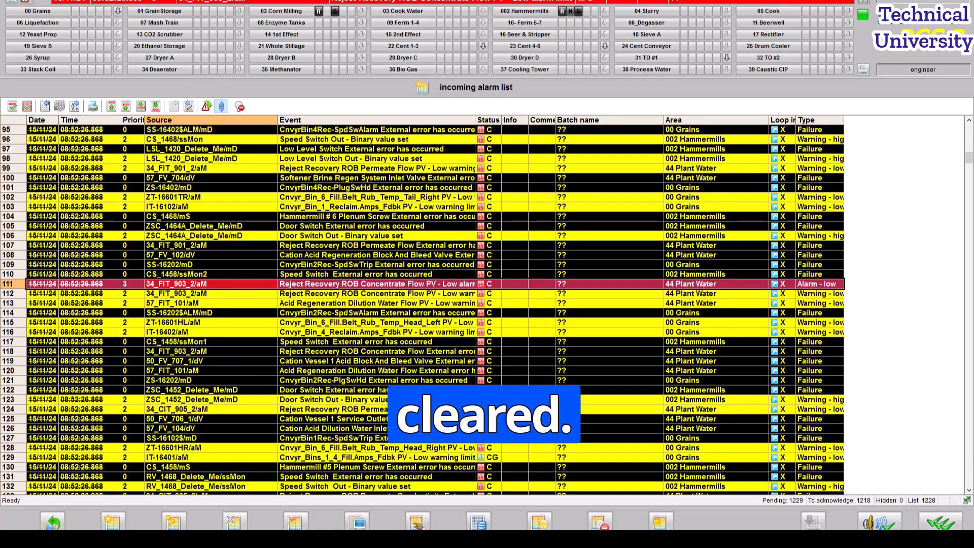
scroll(422, 310, down, 1)
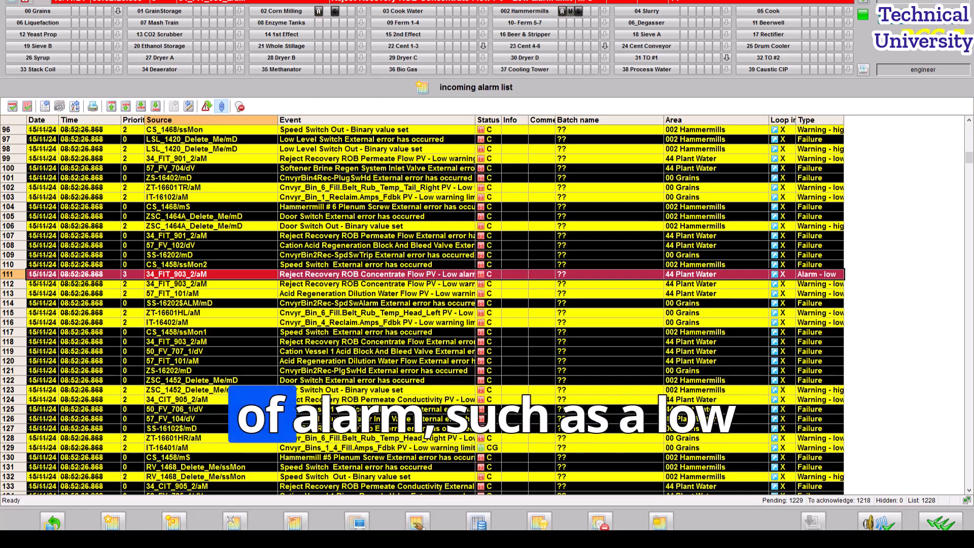
scroll(422, 305, down, 3)
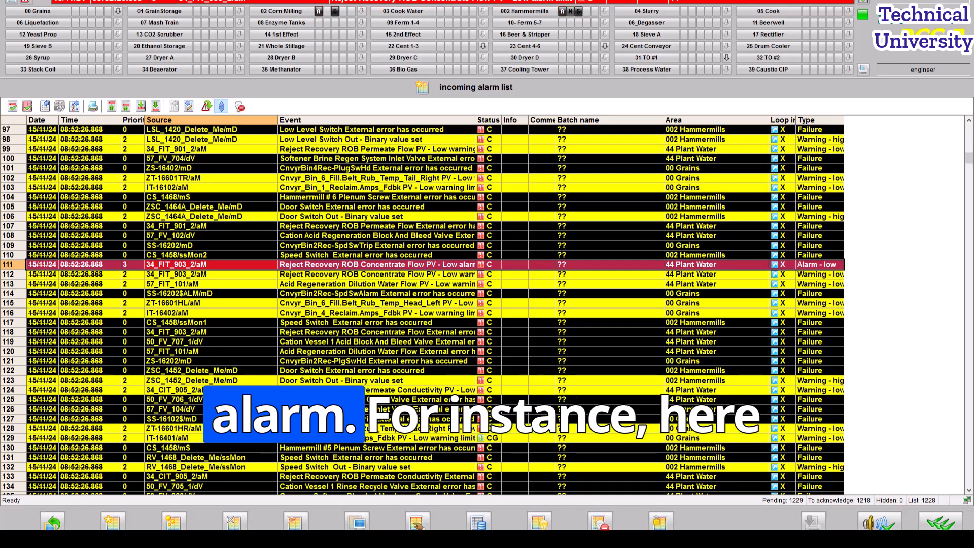
scroll(422, 304, down, 3)
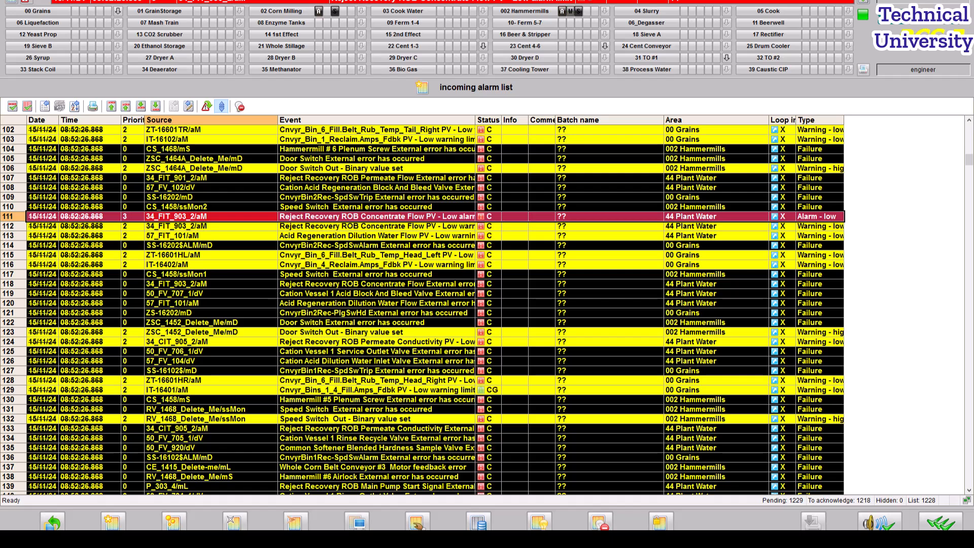
Compare the red, yellow and black alarms further down and select the yellow Filter Pressure Transmitter 0-145 psig low warning (OPF_FILT_PRESS/aM)
scroll(423, 309, down, 5)
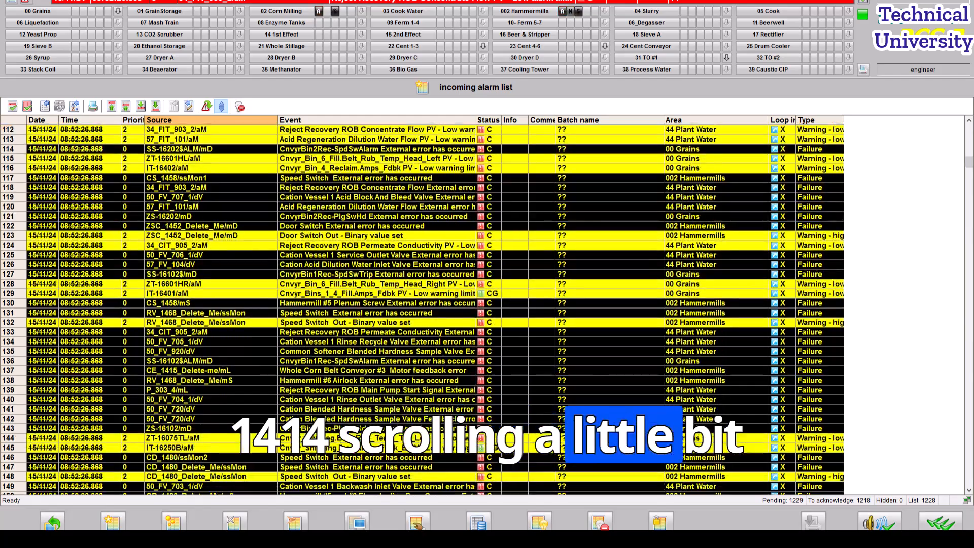
scroll(423, 310, down, 10)
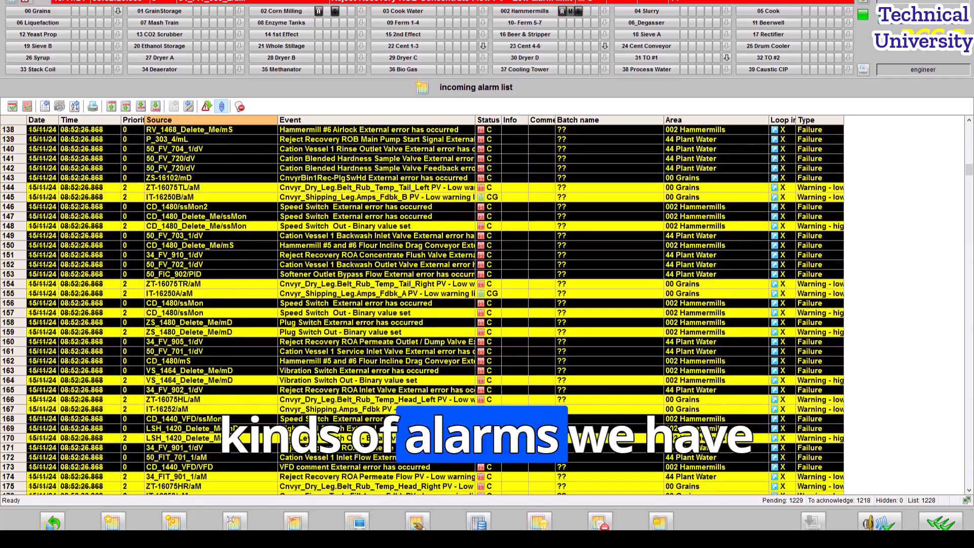
scroll(423, 310, down, 3)
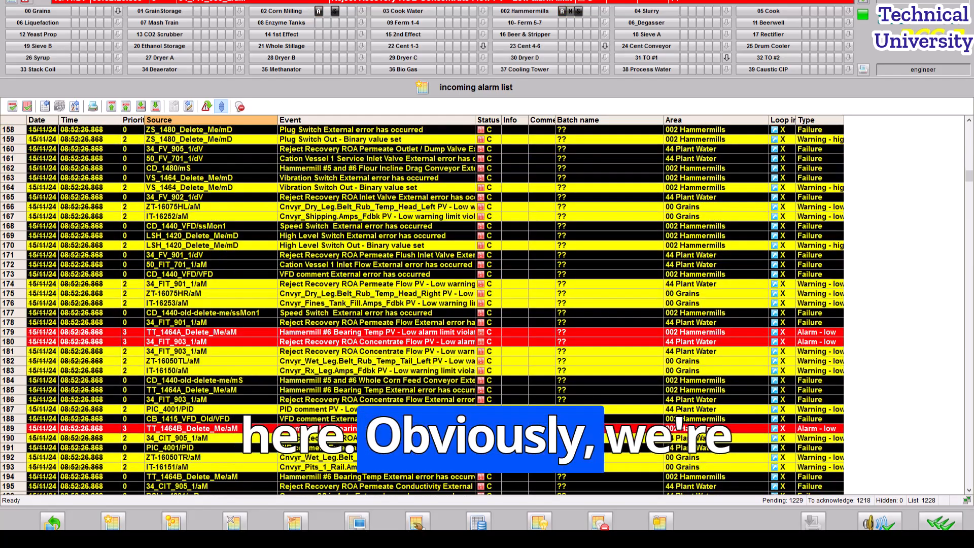
scroll(424, 310, down, 2)
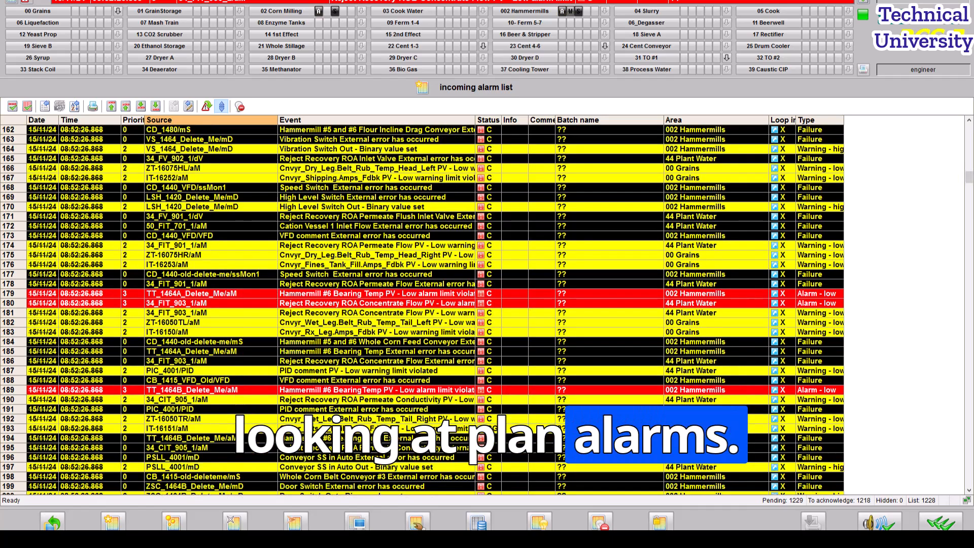
scroll(423, 310, down, 3)
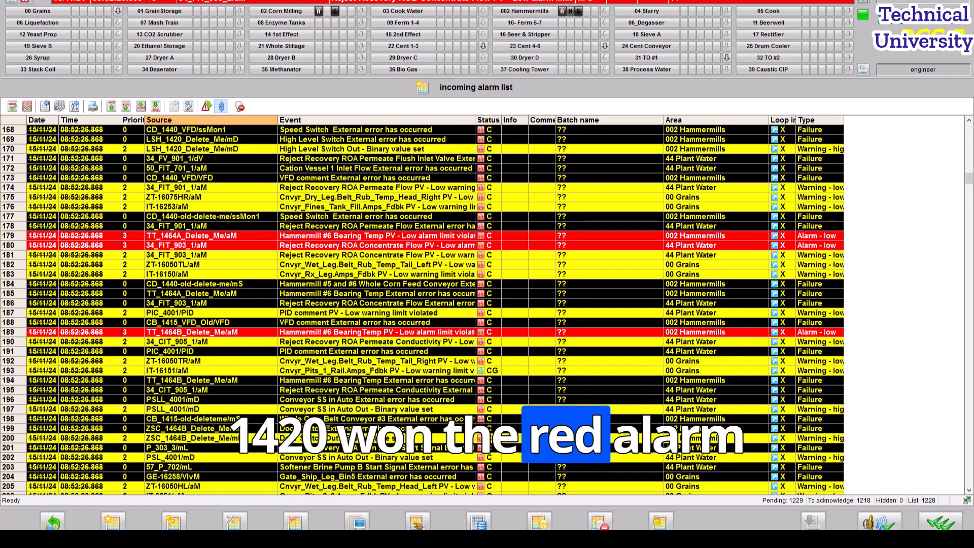
scroll(423, 310, down, 4)
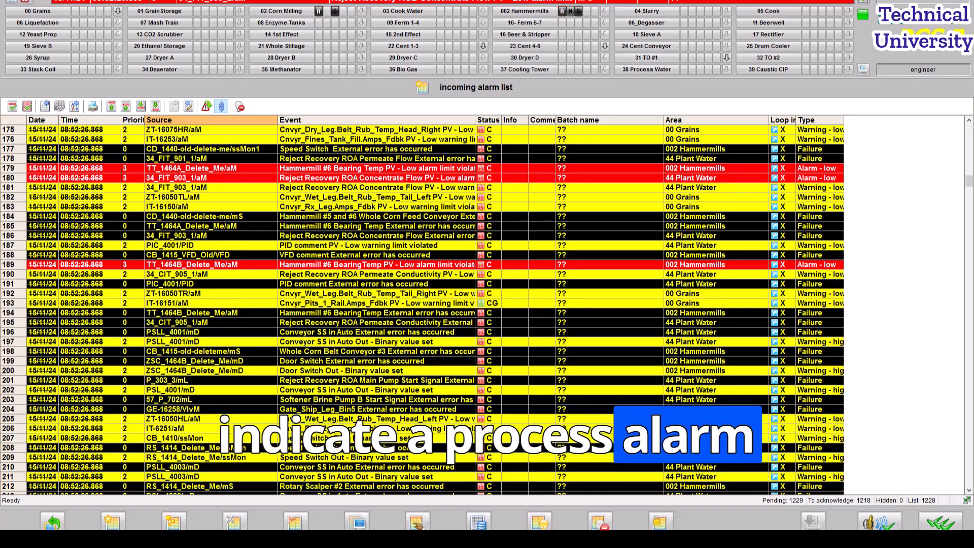
scroll(423, 310, down, 8)
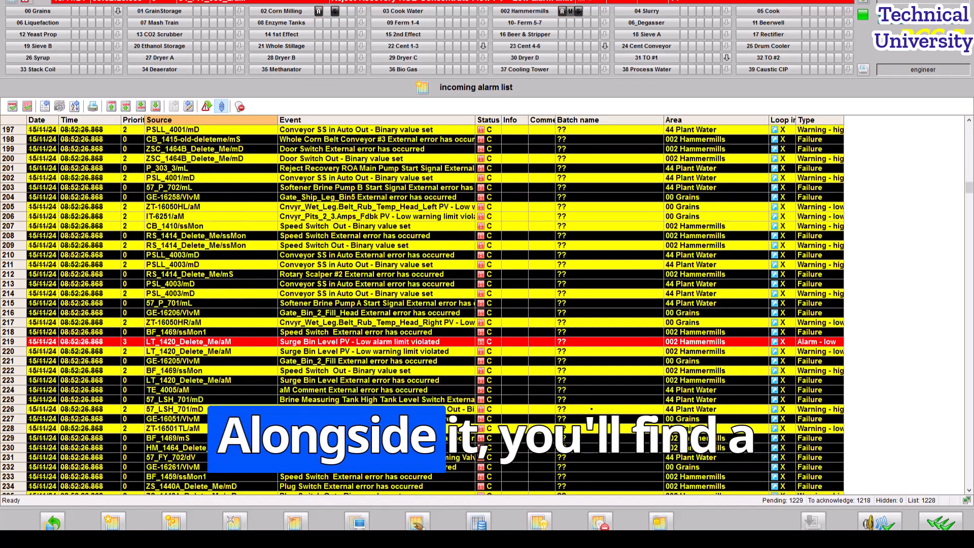
scroll(423, 309, down, 8)
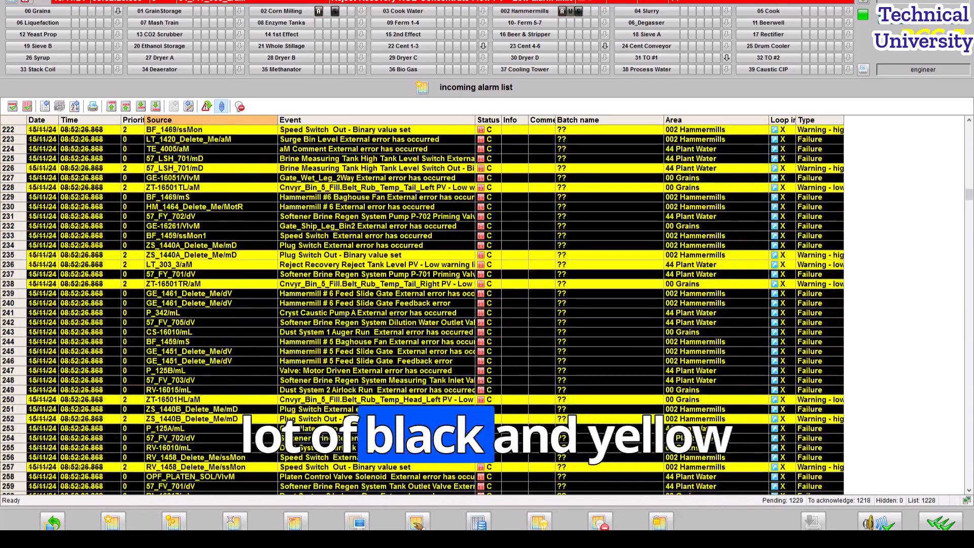
scroll(423, 310, down, 7)
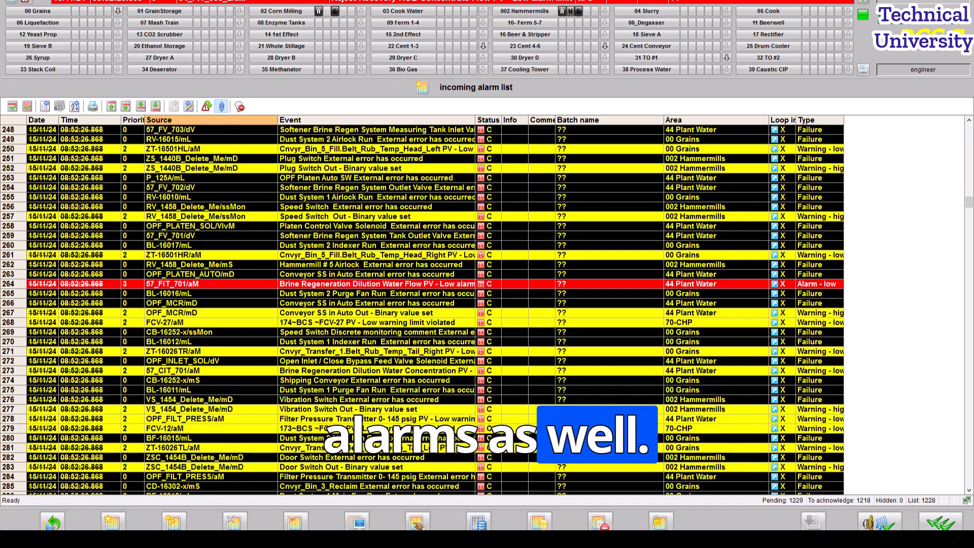
scroll(424, 310, down, 2)
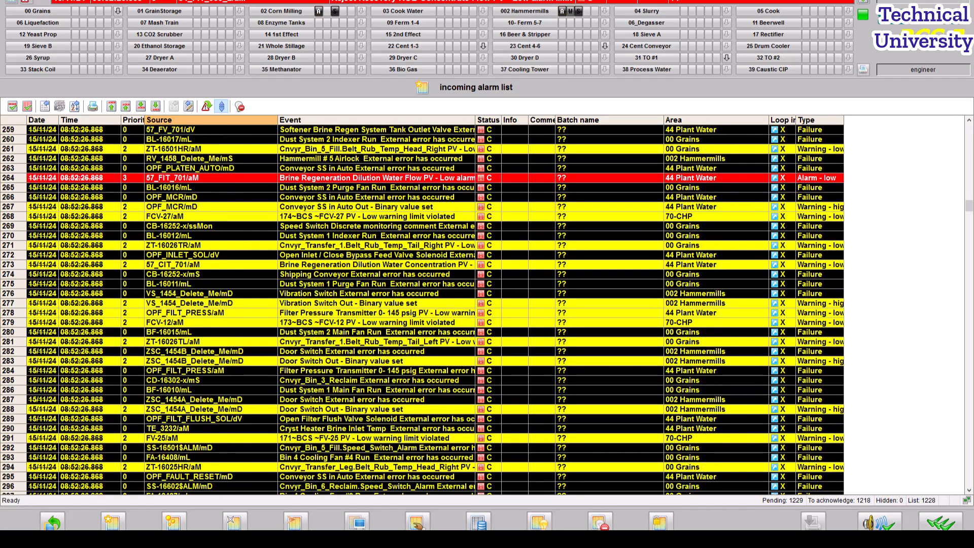
click(377, 313)
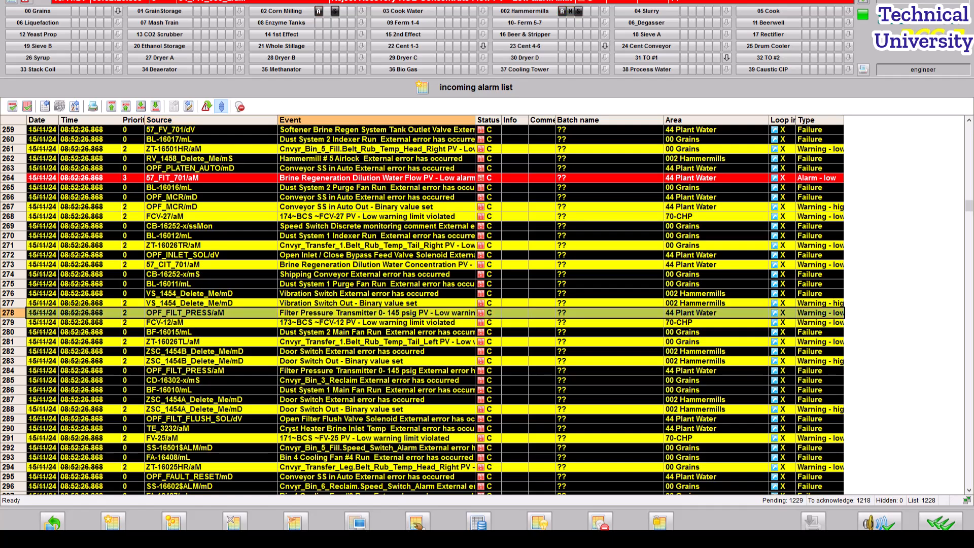
Find the purple operator prompt from V3Sequence/WAC_SEQ/V3TMR far down the alarm list and select it
scroll(376, 313, down, 10)
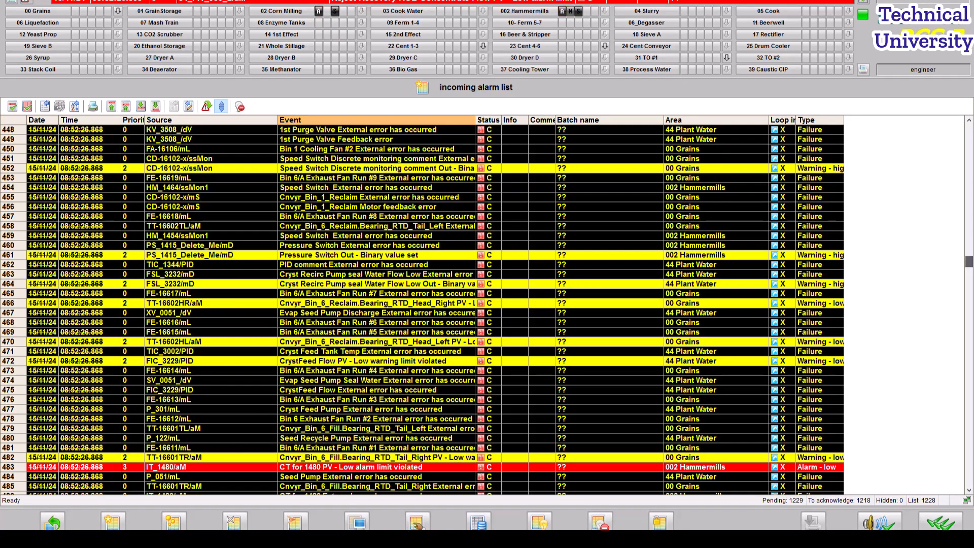
scroll(436, 310, down, 20)
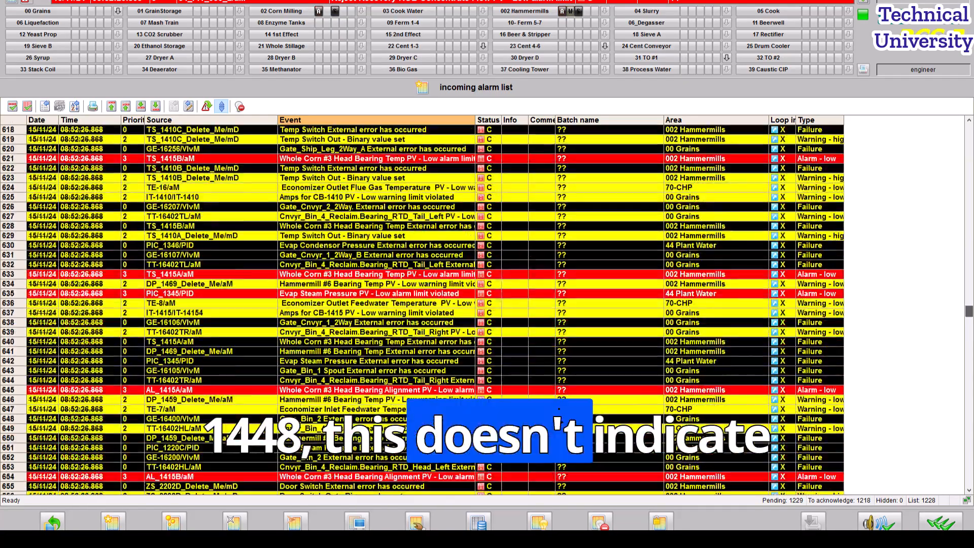
scroll(435, 309, down, 20)
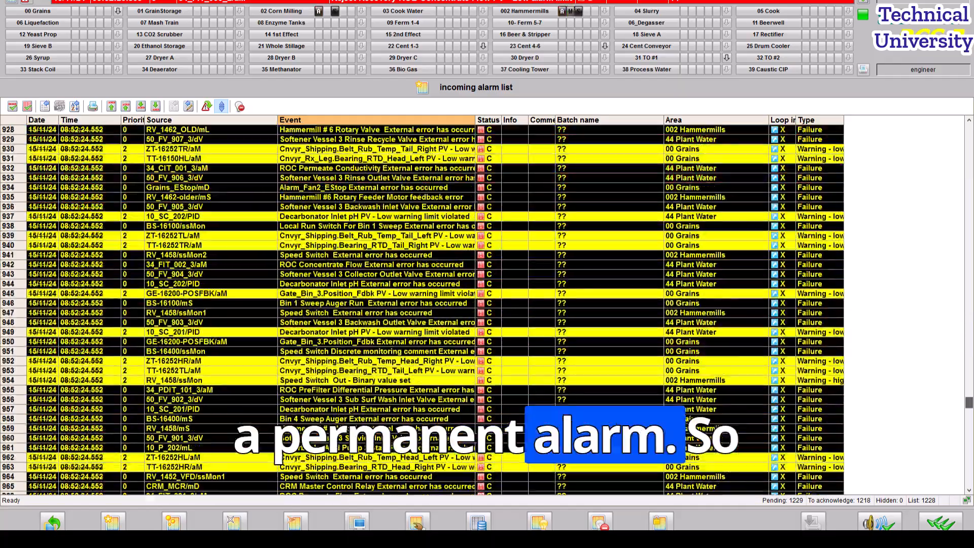
scroll(436, 310, down, 20)
scroll(435, 310, up, 18)
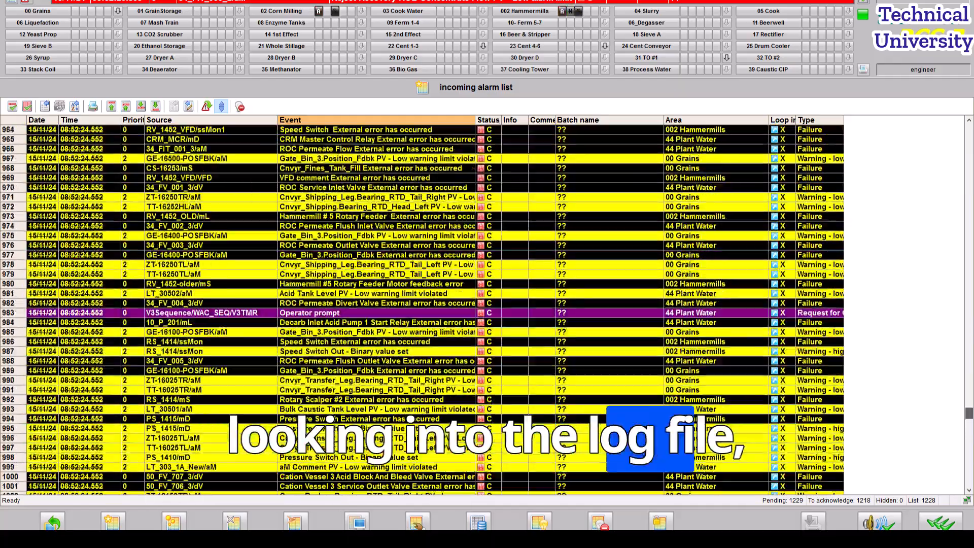
scroll(352, 409, down, 2)
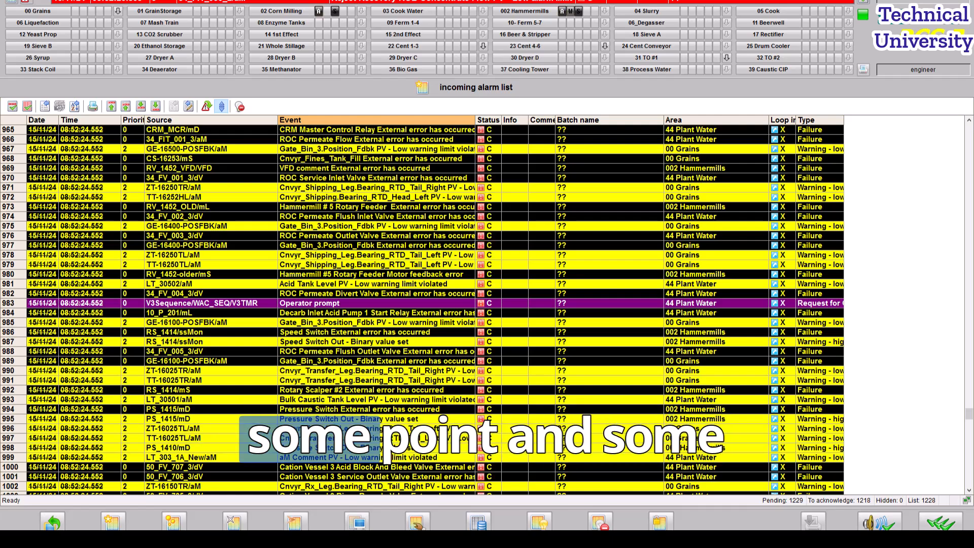
click(218, 303)
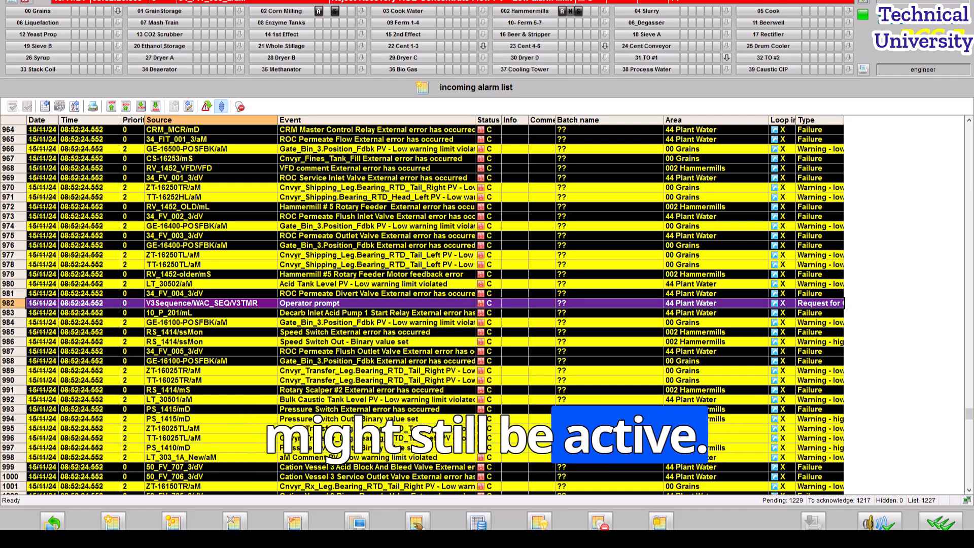
Look through the alarms below the selected prompt down to the V2Sequence/WAC_SEQ/V2TMR operator prompt
scroll(421, 304, down, 8)
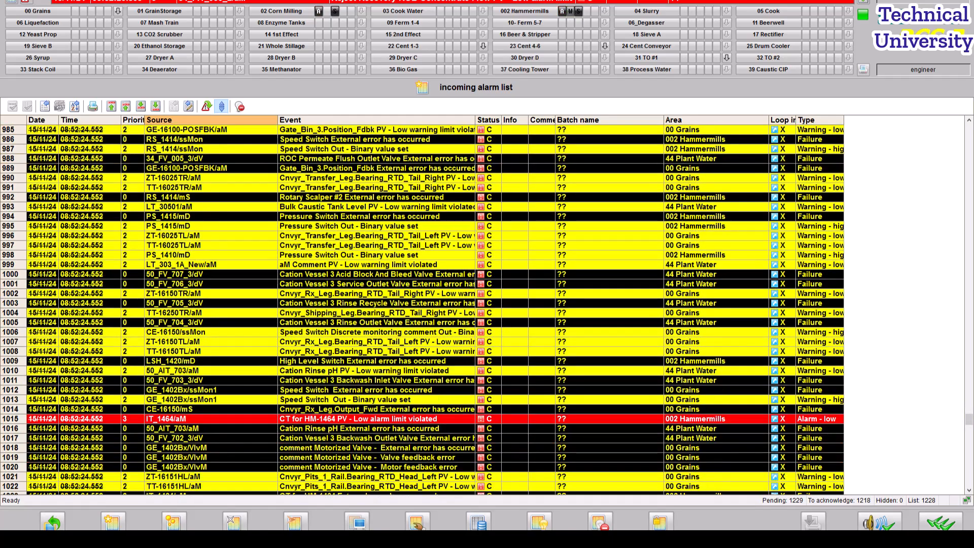
scroll(421, 304, down, 2)
scroll(422, 310, down, 6)
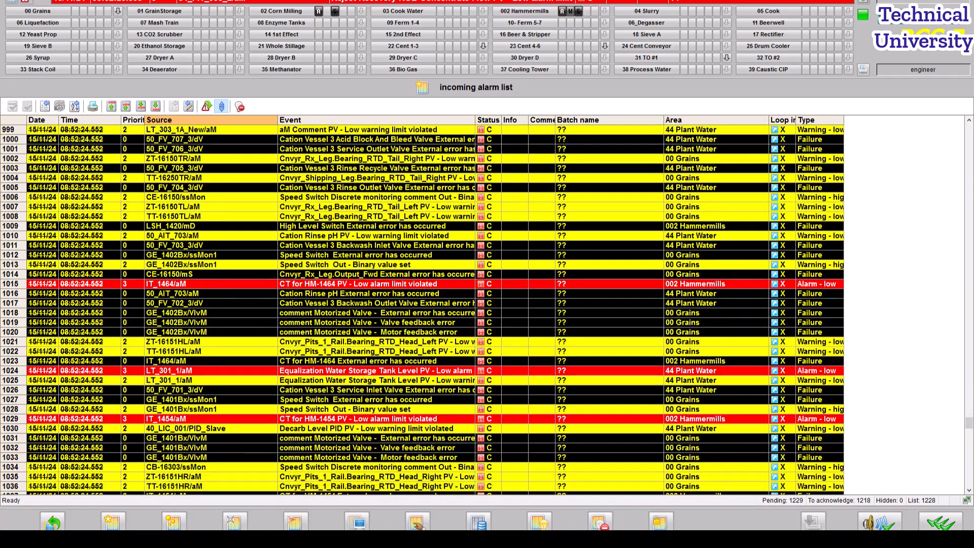
scroll(421, 309, down, 10)
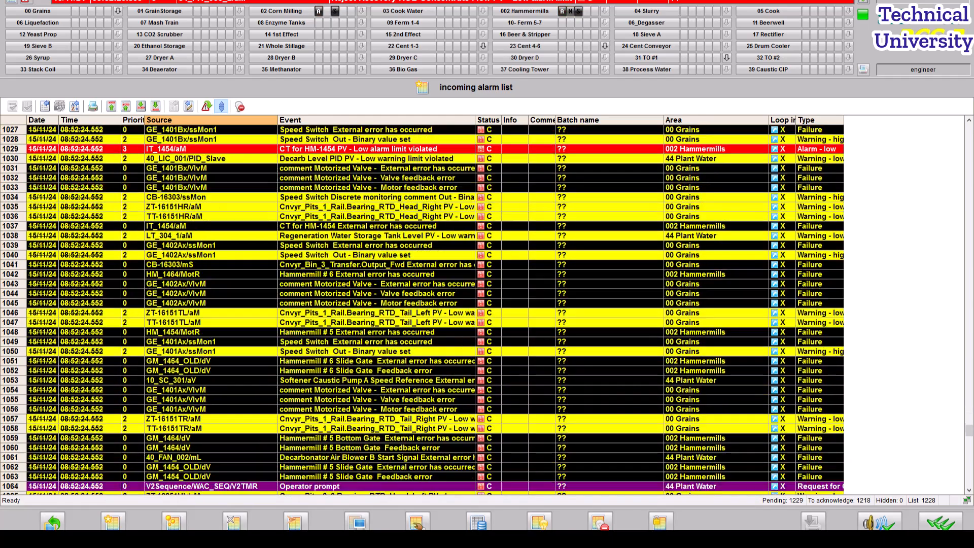
Examine the remaining yellow, red, black and purple alarms below the V2Sequence/WAC_SEQ/V2TMR prompt towards the end of the alarm list
scroll(421, 310, down, 5)
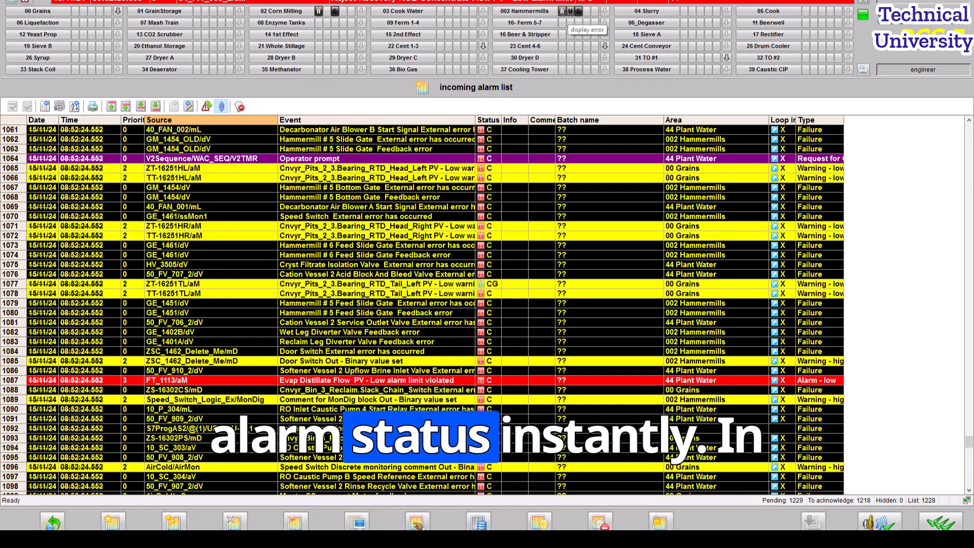
scroll(435, 311, down, 8)
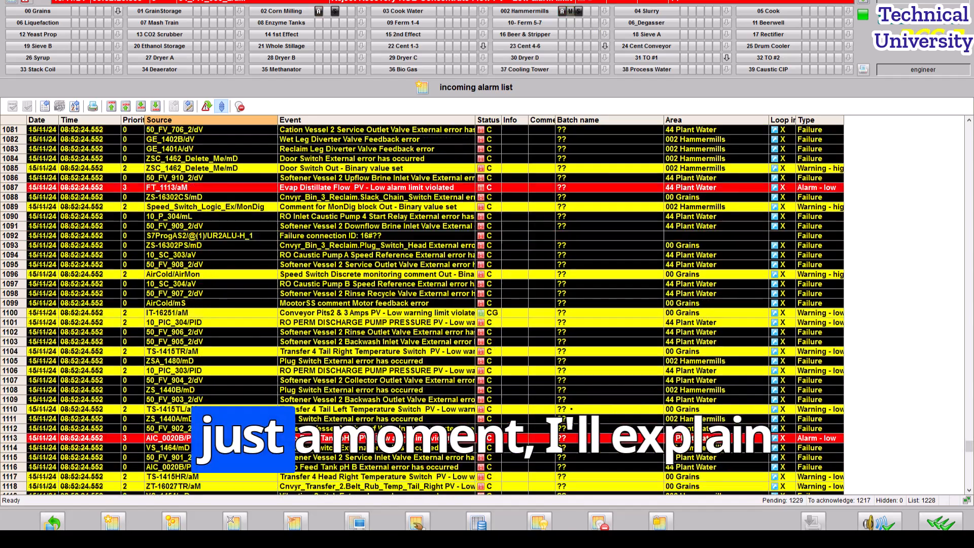
scroll(426, 310, down, 6)
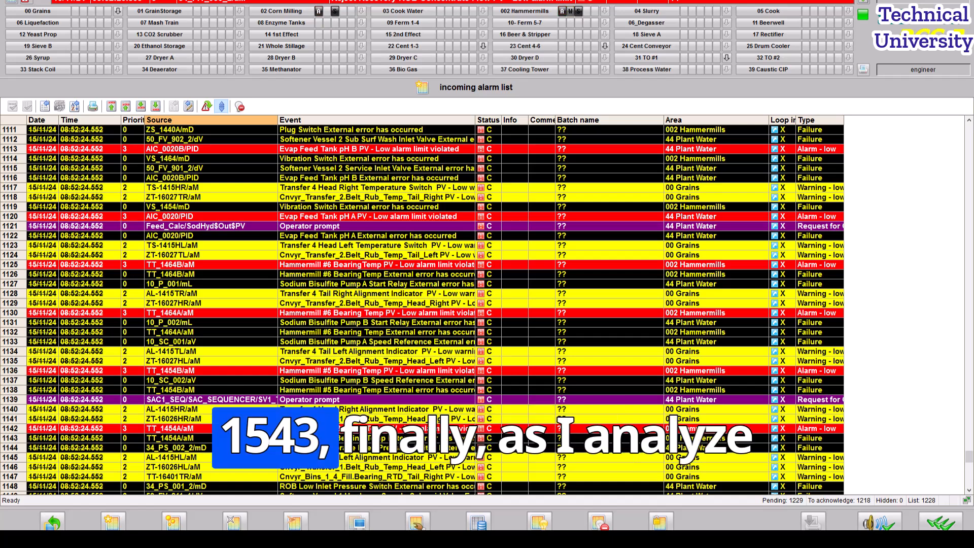
scroll(426, 309, down, 4)
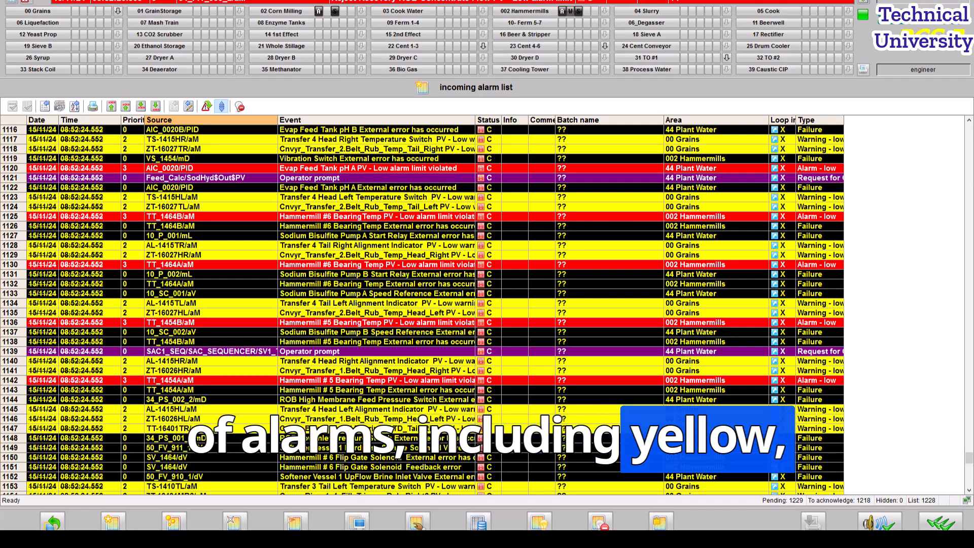
scroll(435, 308, down, 6)
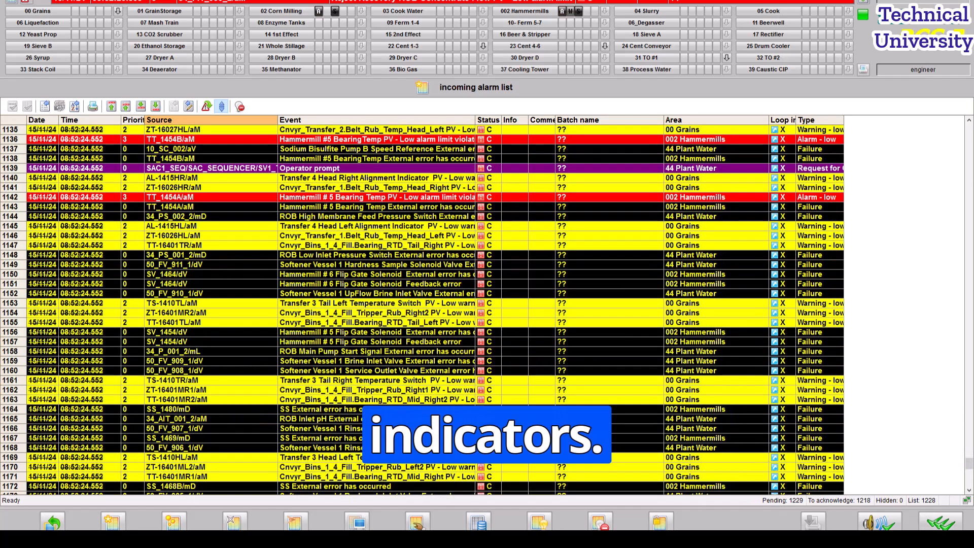
scroll(435, 307, down, 11)
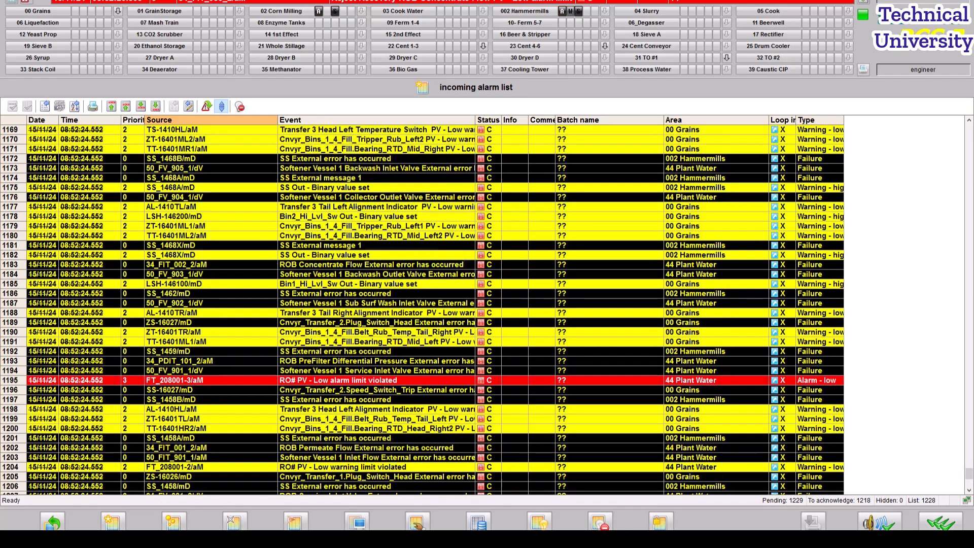
scroll(435, 307, down, 7)
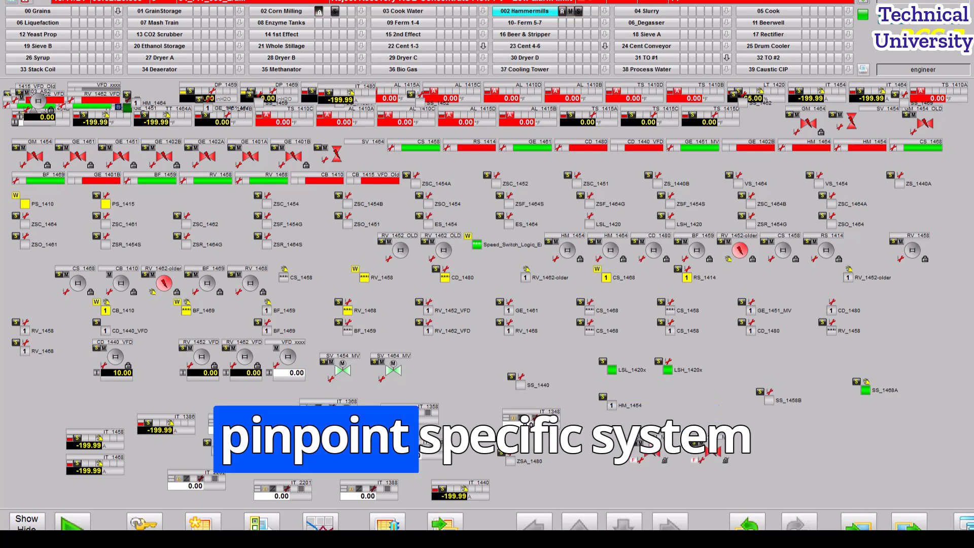
Open the IT_1386/aM faceplate from the Corn Milling picture, move it clear of the edge and display its mode options
click(334, 11)
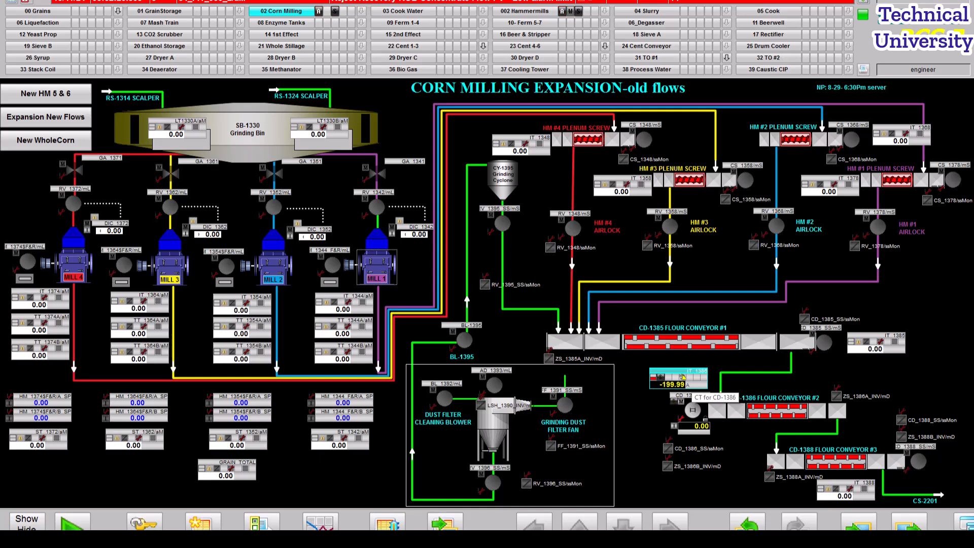
click(683, 378)
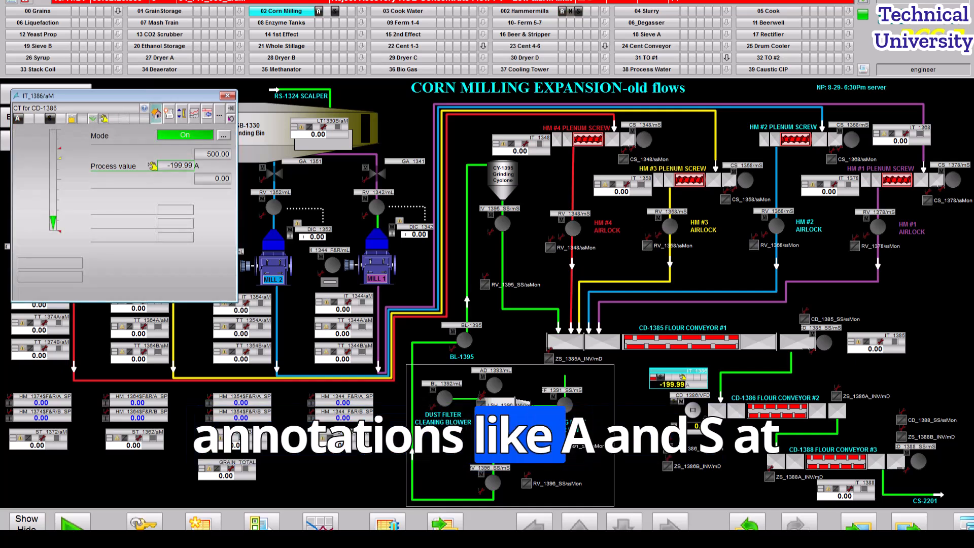
drag(117, 96, 240, 136)
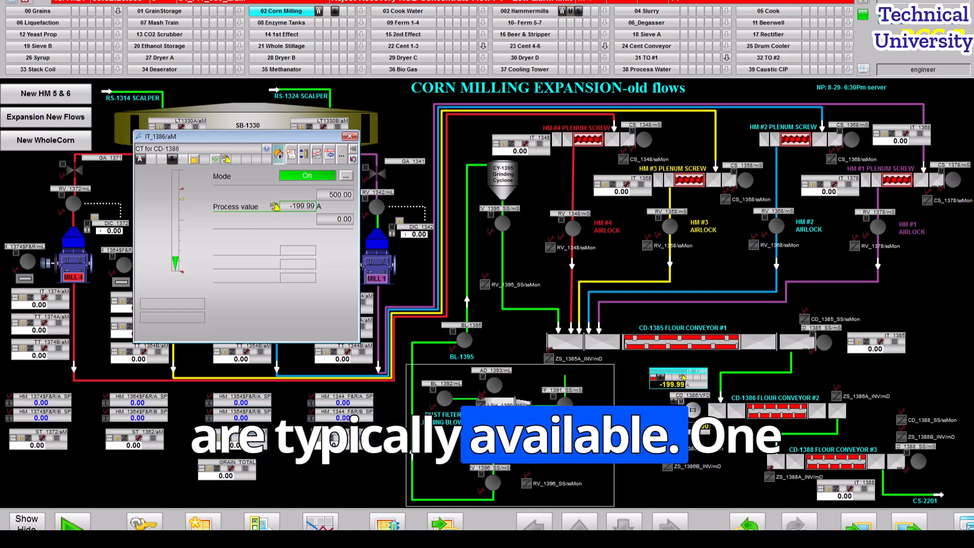
click(346, 176)
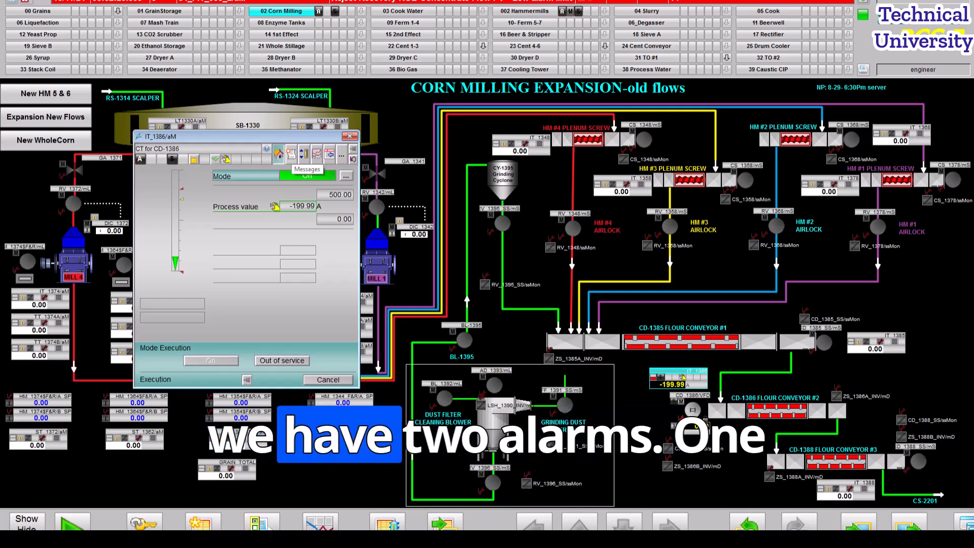
Show the IT_1386/aM messages, widen the Class column and select the CD-1386 external error message
click(291, 154)
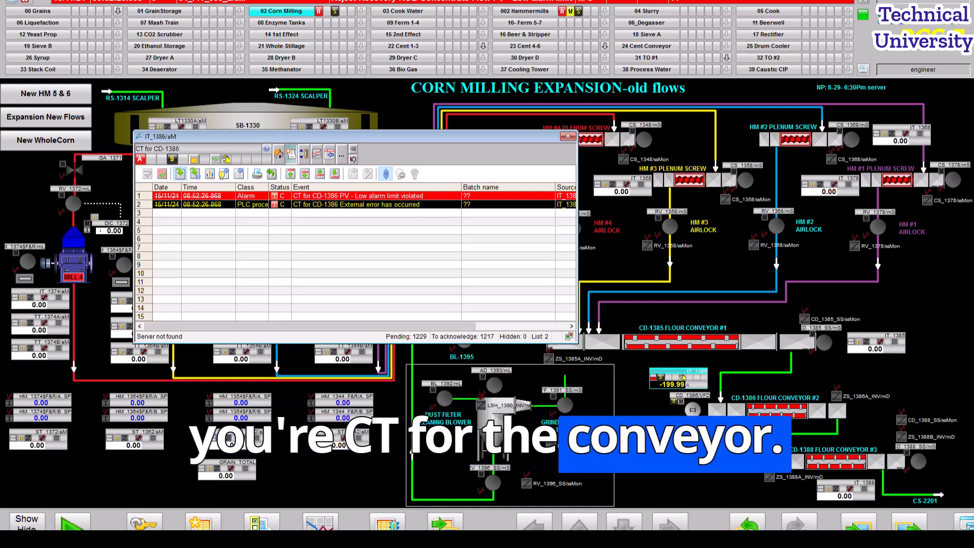
drag(269, 187, 337, 188)
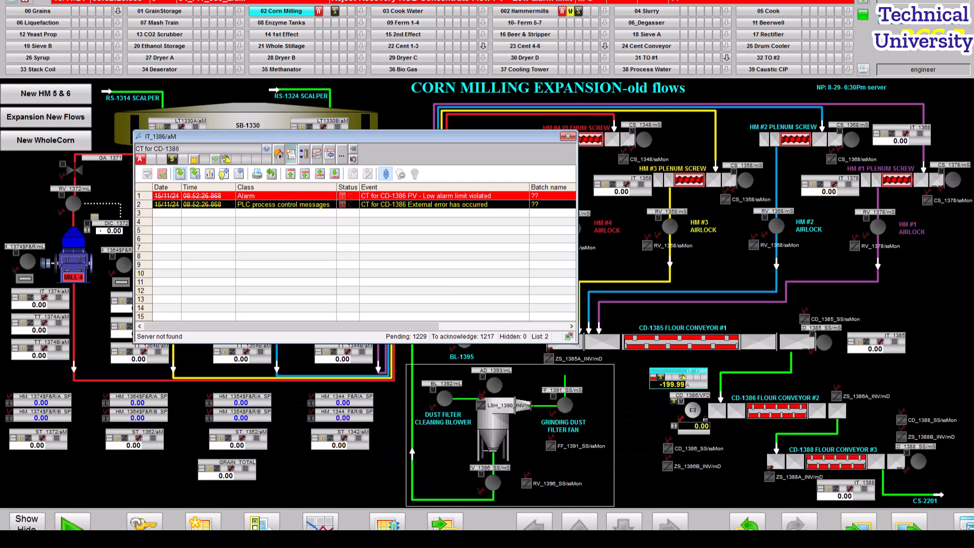
click(424, 205)
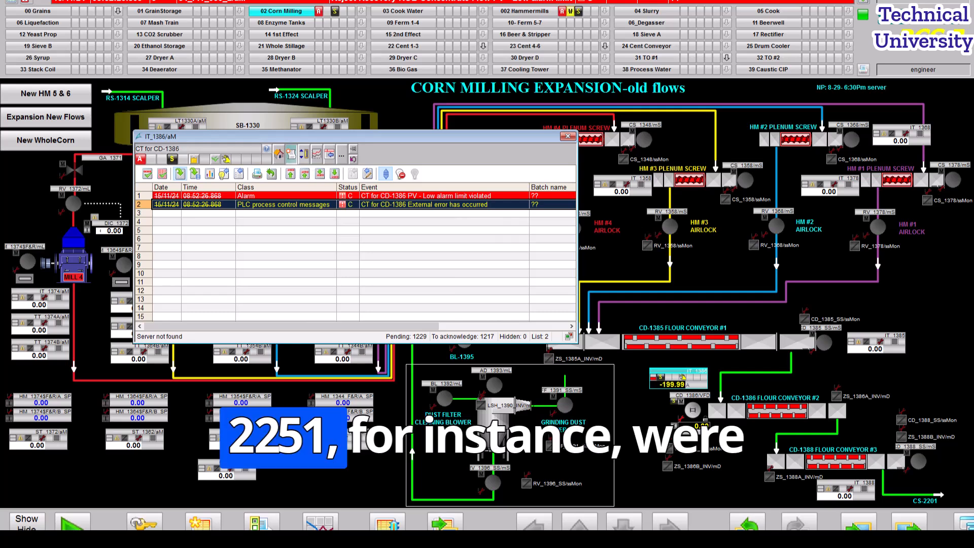
Check the process value limits of IT_1386/aM against its messages and display its trend view
click(303, 154)
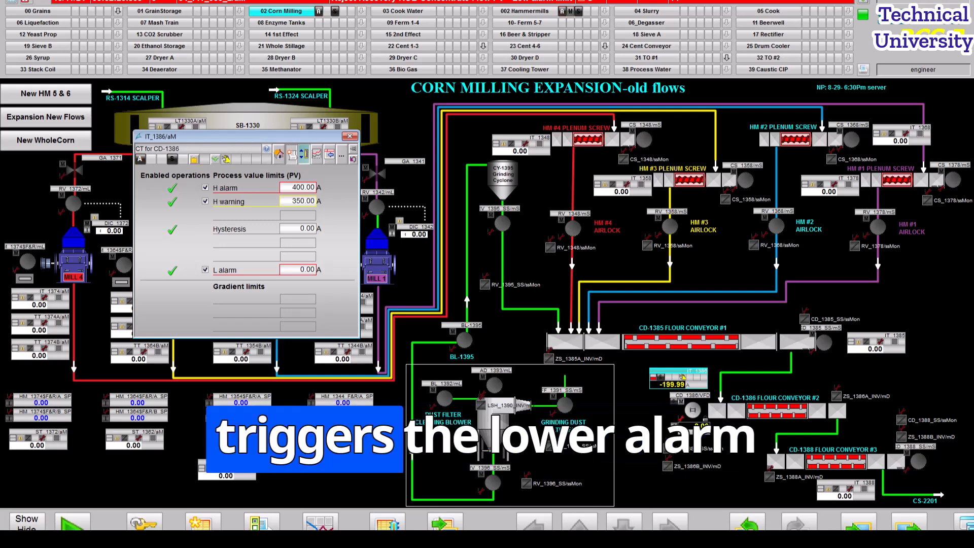
click(292, 154)
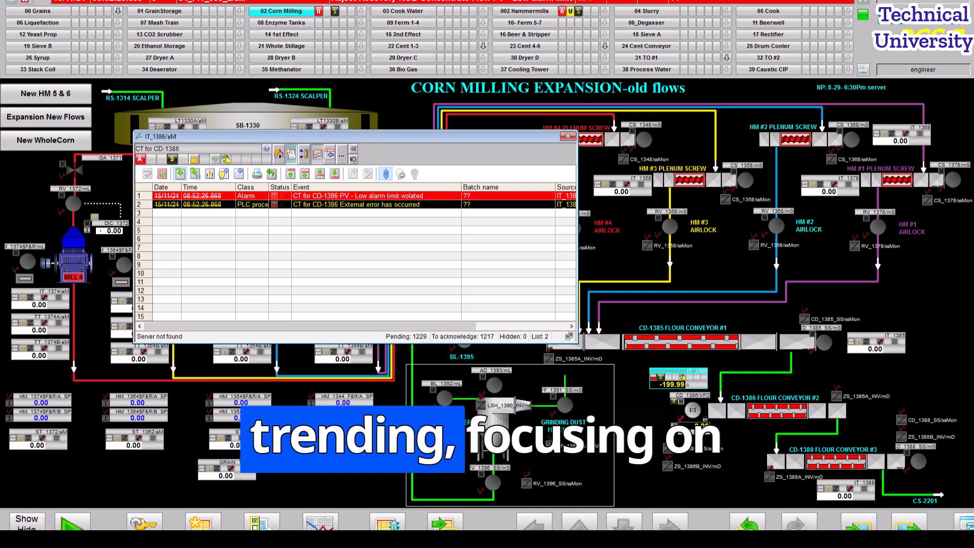
click(317, 154)
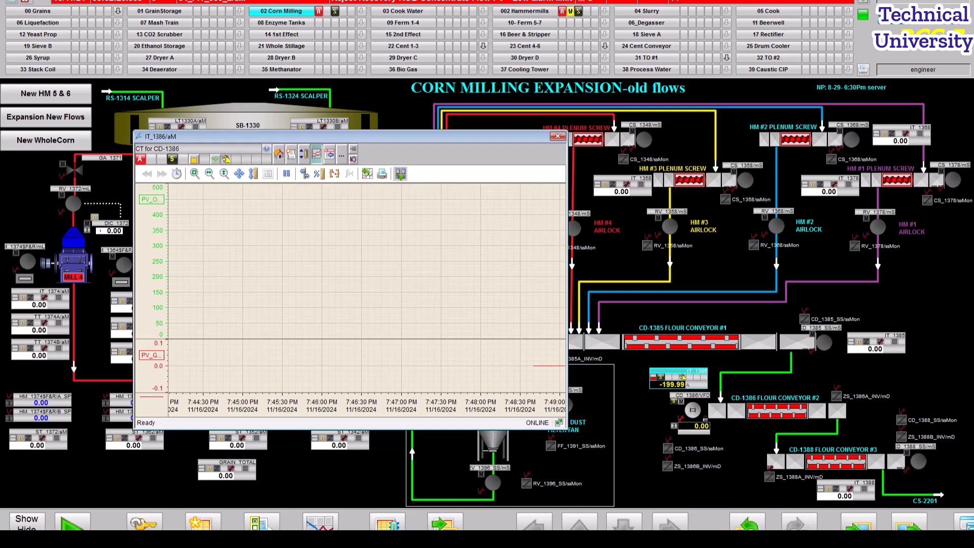
Display the saved online trend group described as Test1
click(320, 523)
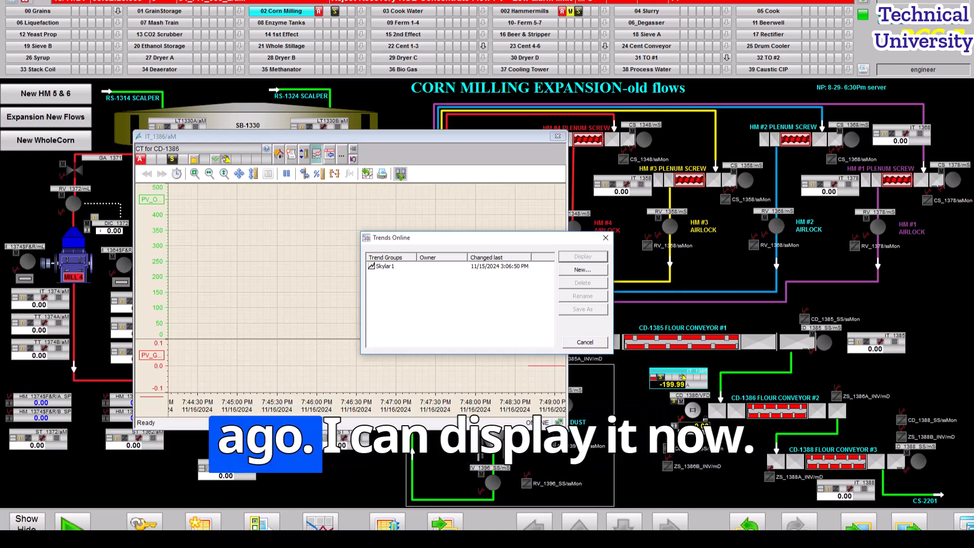
click(385, 266)
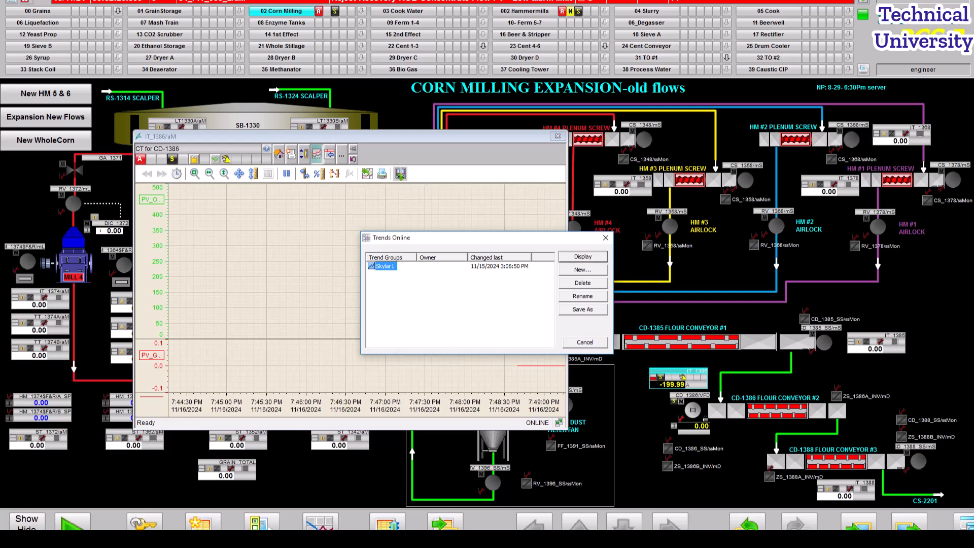
click(583, 257)
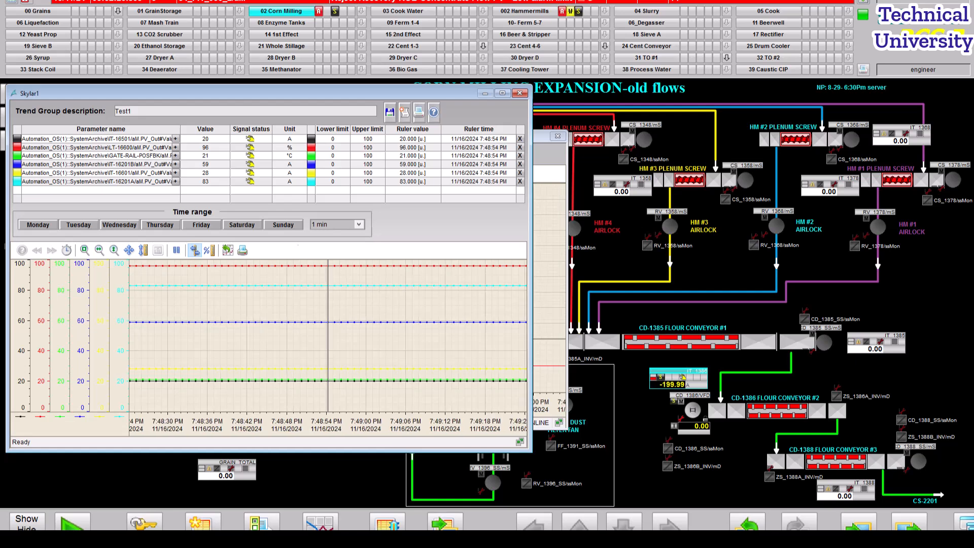
Enlarge the trend group window, and hide and reshow the red LT-16600 curve
drag(532, 453, 599, 474)
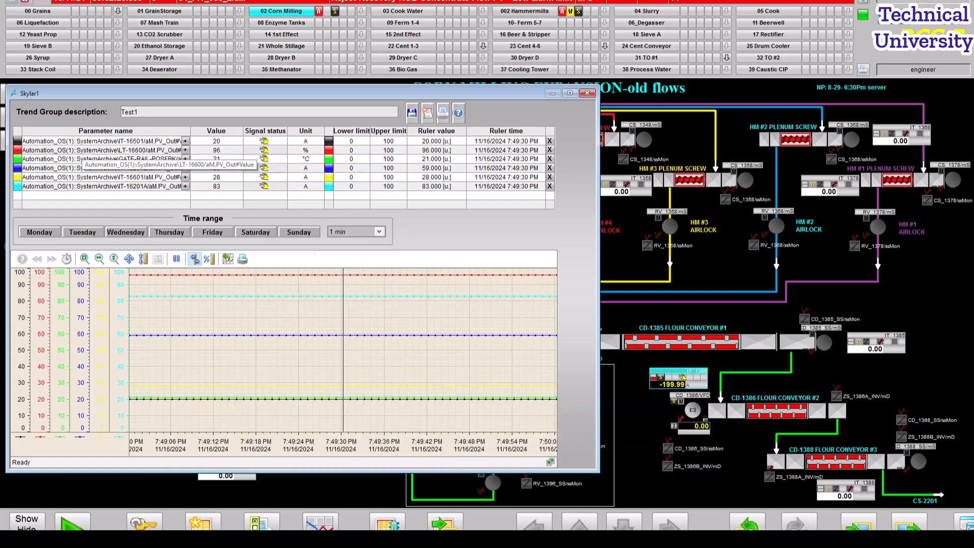
click(18, 150)
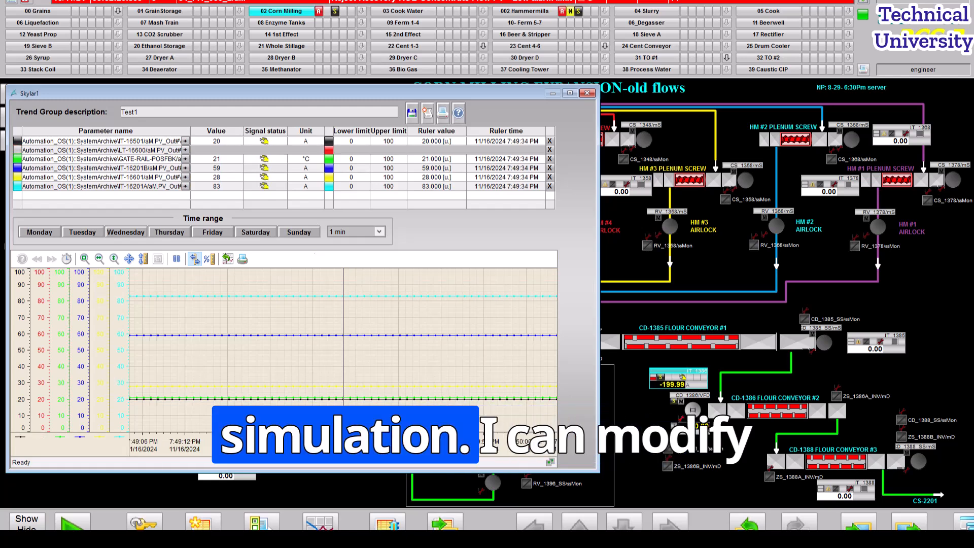
click(18, 150)
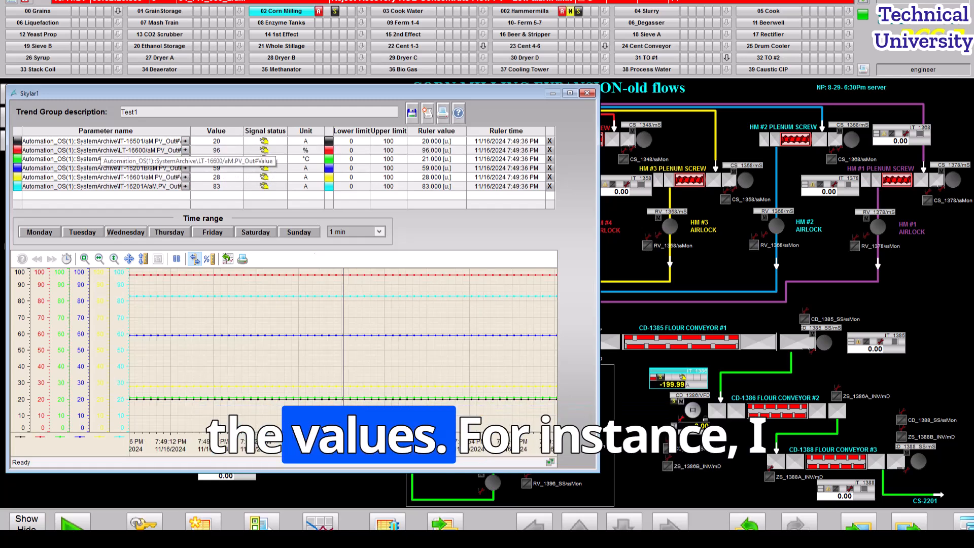
Open the IT-16501/aM faceplate from the trend group, close its duplicate and place the remaining one beside the curves
click(185, 150)
click(185, 141)
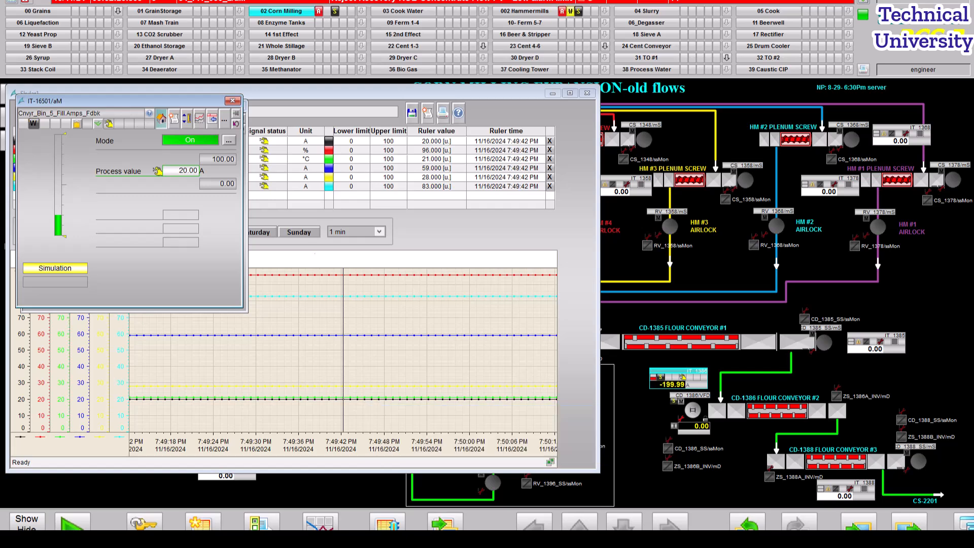
drag(127, 101, 582, 167)
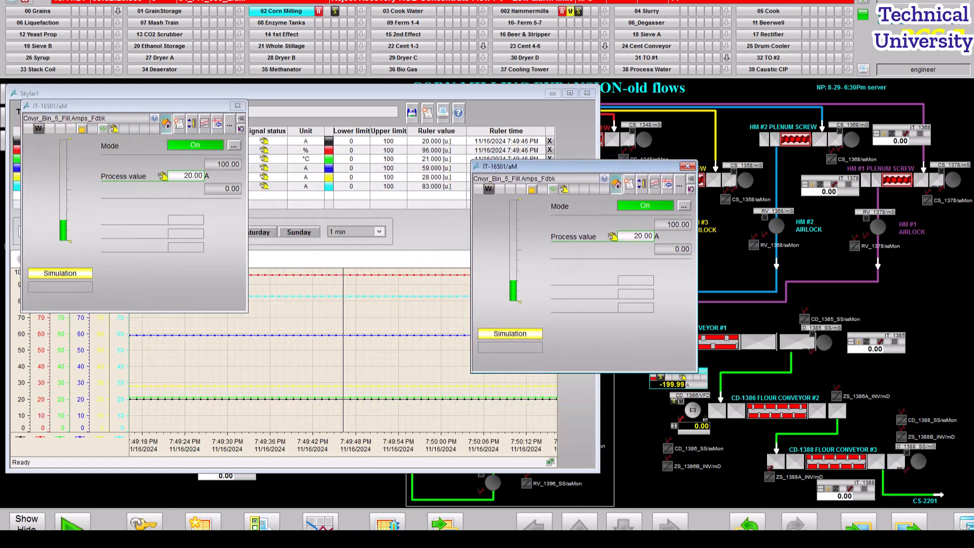
click(688, 166)
drag(126, 106, 692, 149)
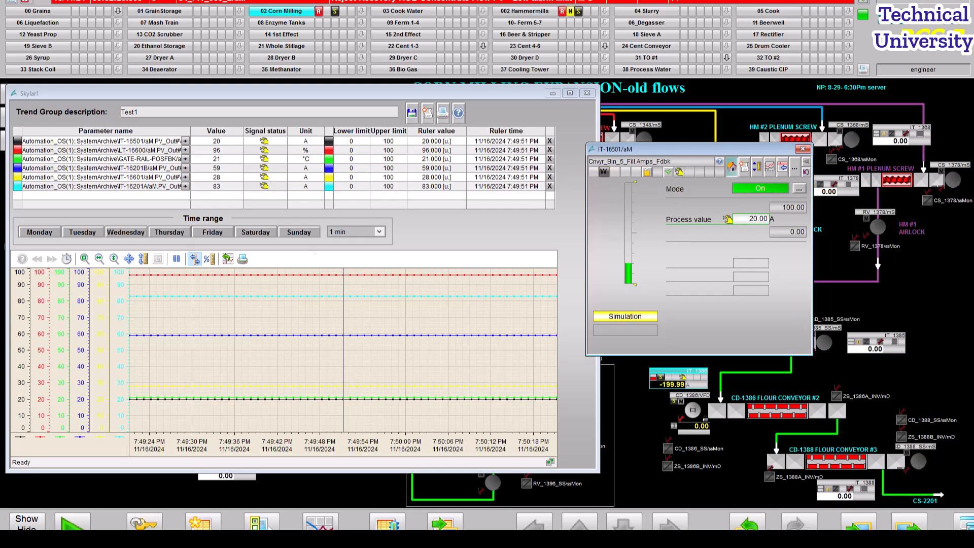
Set the simulated process value of IT-16501/aM to 50 A, trying the direct control slider first
click(752, 219)
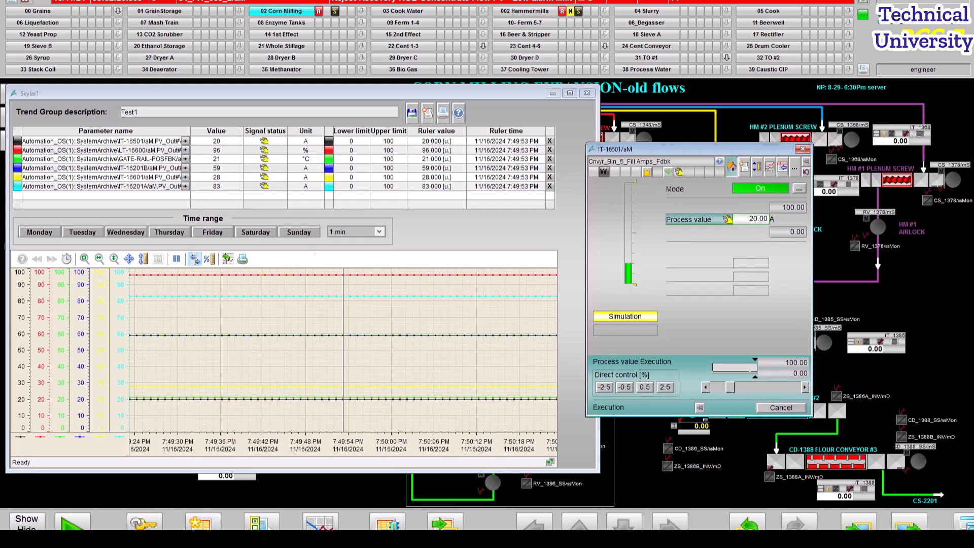
drag(730, 387, 744, 387)
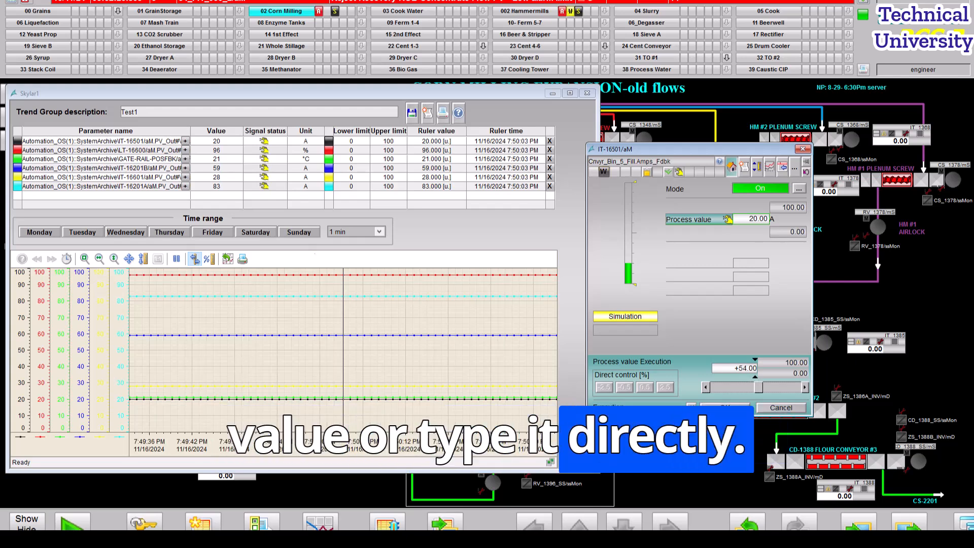
drag(759, 387, 742, 388)
click(735, 368)
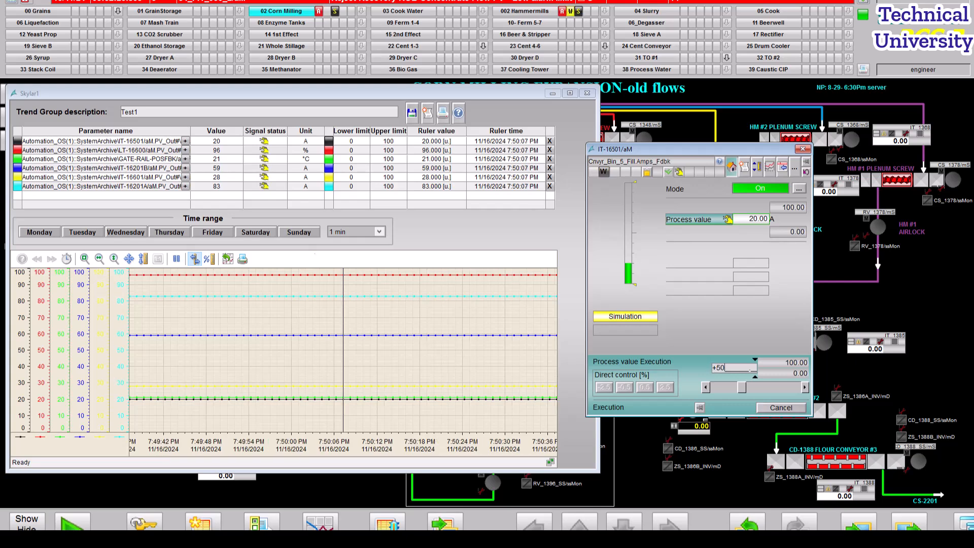
key(Return)
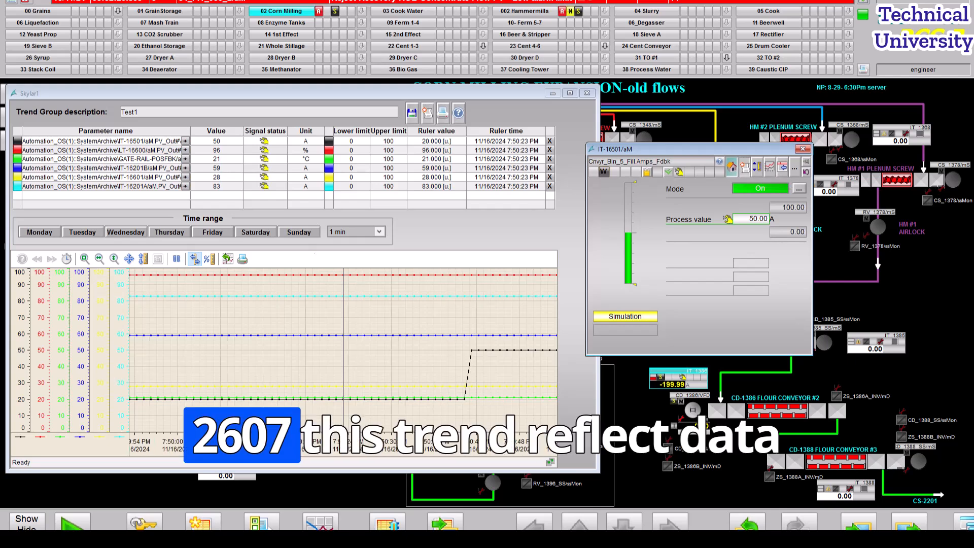
Compare the warning message of IT-16501/aM with its high and low process value warning limits
click(745, 167)
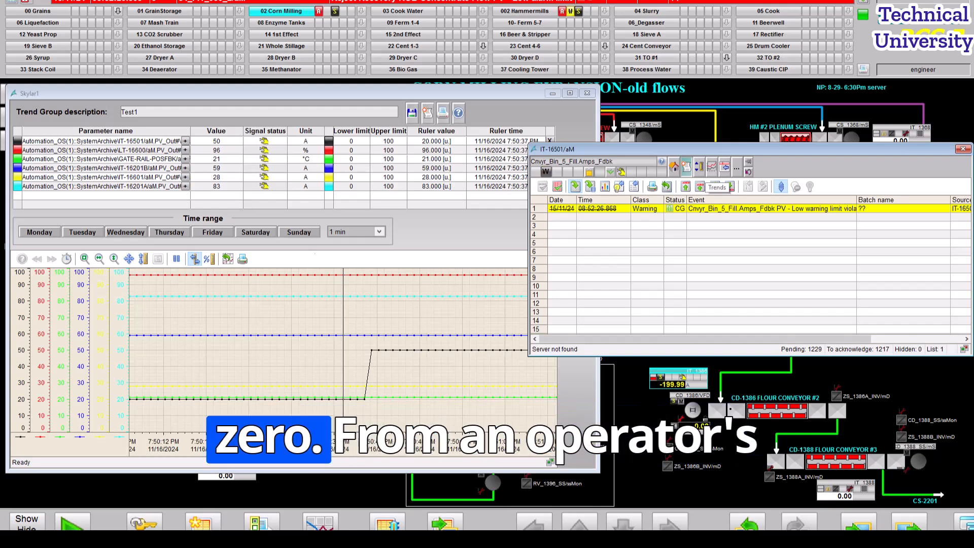
click(700, 167)
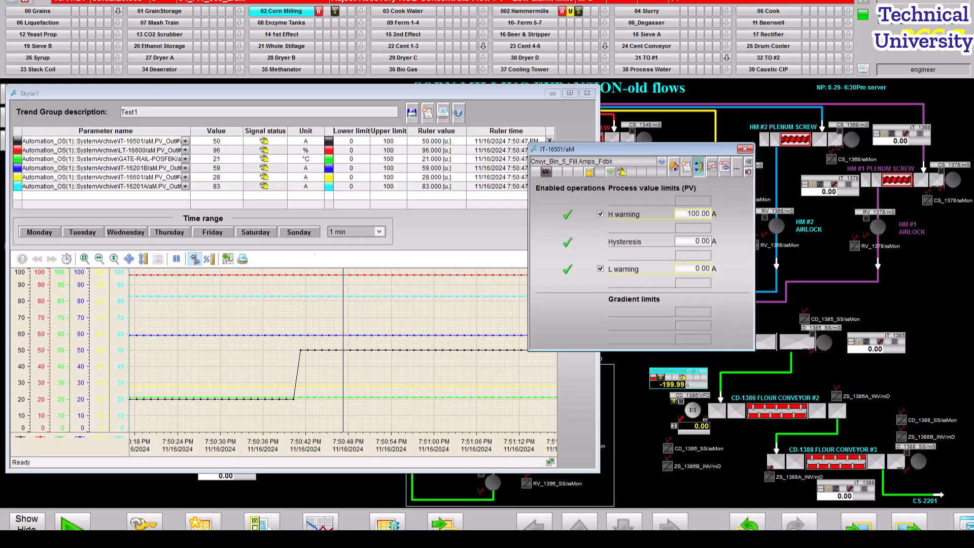
click(686, 165)
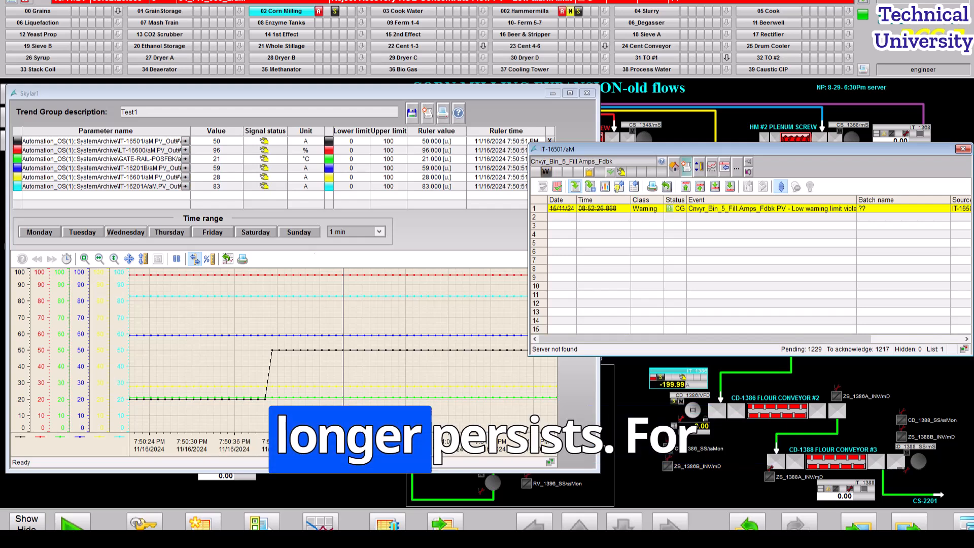
Widen the Event column to read the full IT-16501/aM message and display the faceplate's trend view
click(771, 209)
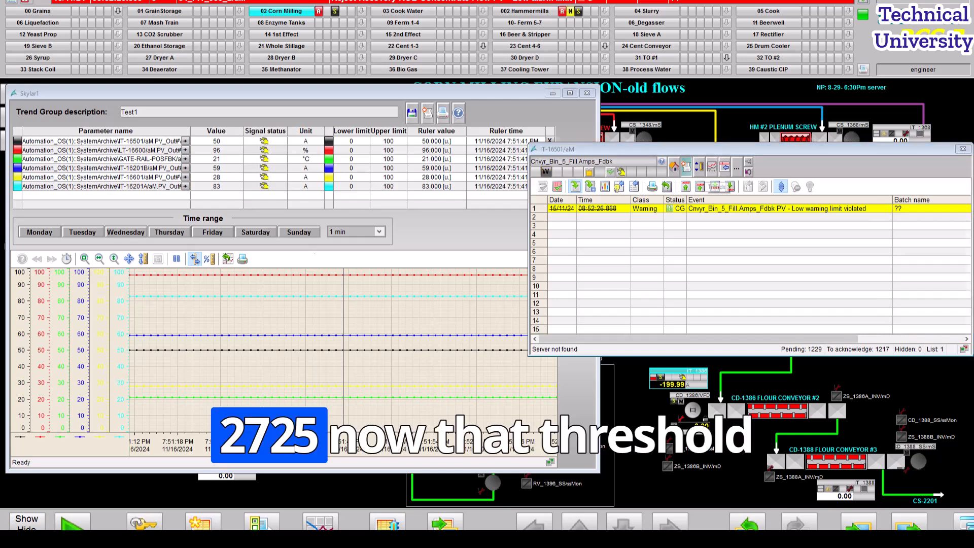
click(712, 168)
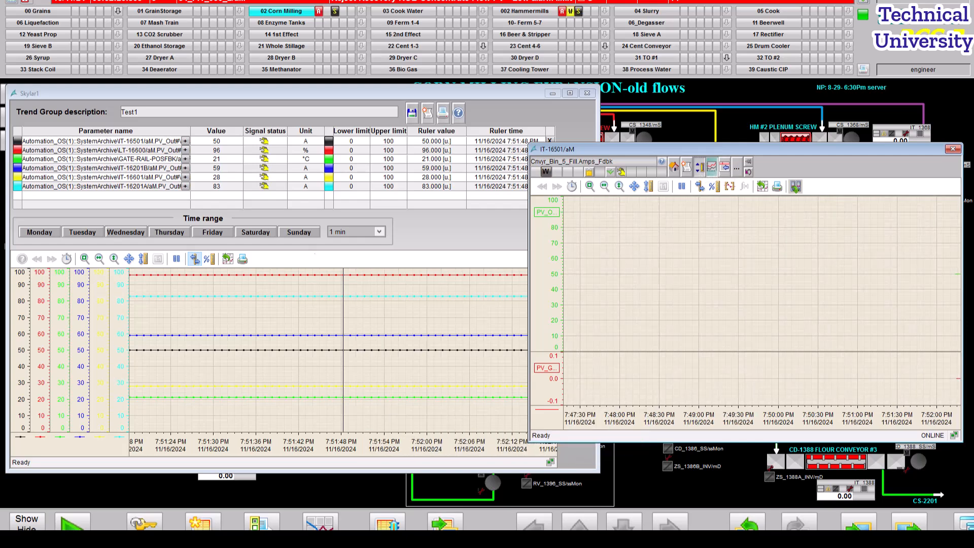
Review the warning limits and process value of IT-16501/aM, and acknowledge its low warning limit message
click(699, 167)
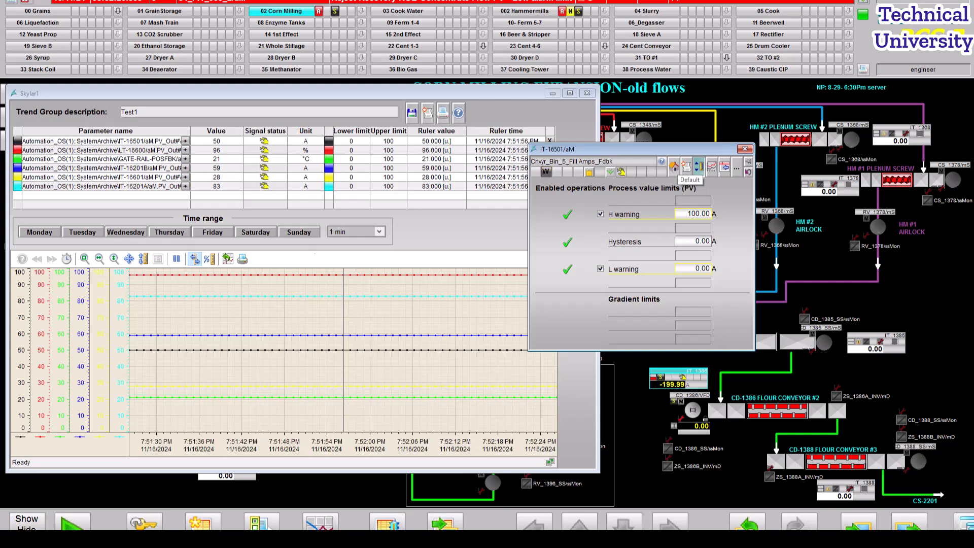
click(674, 166)
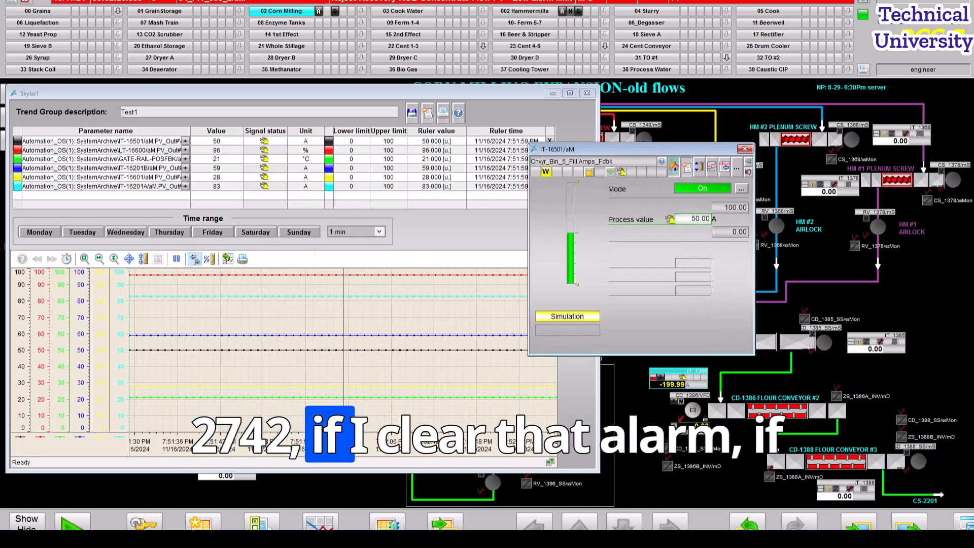
click(686, 167)
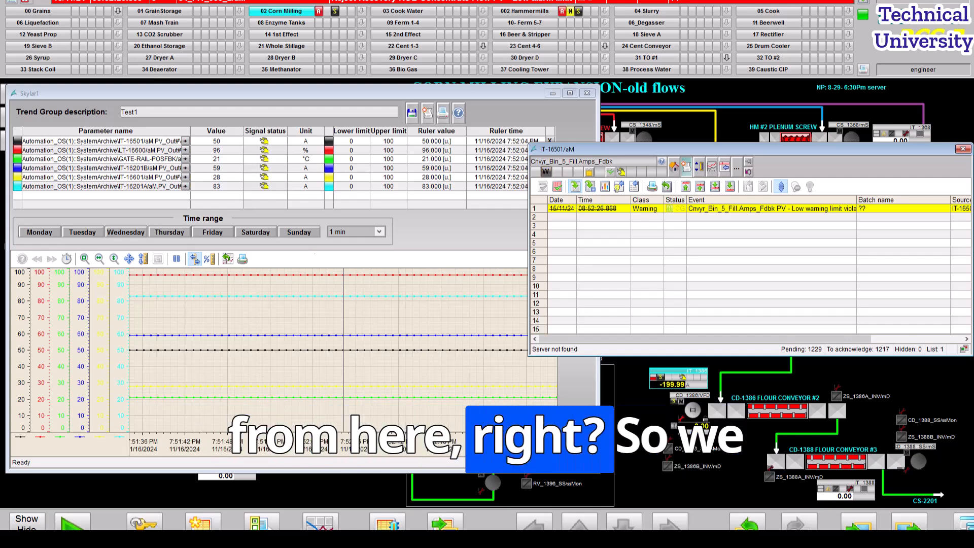
click(736, 209)
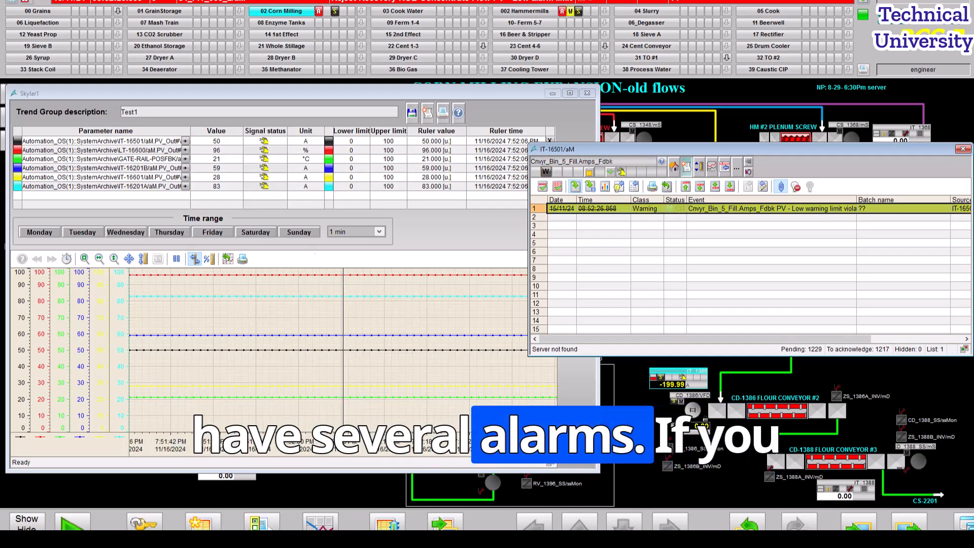
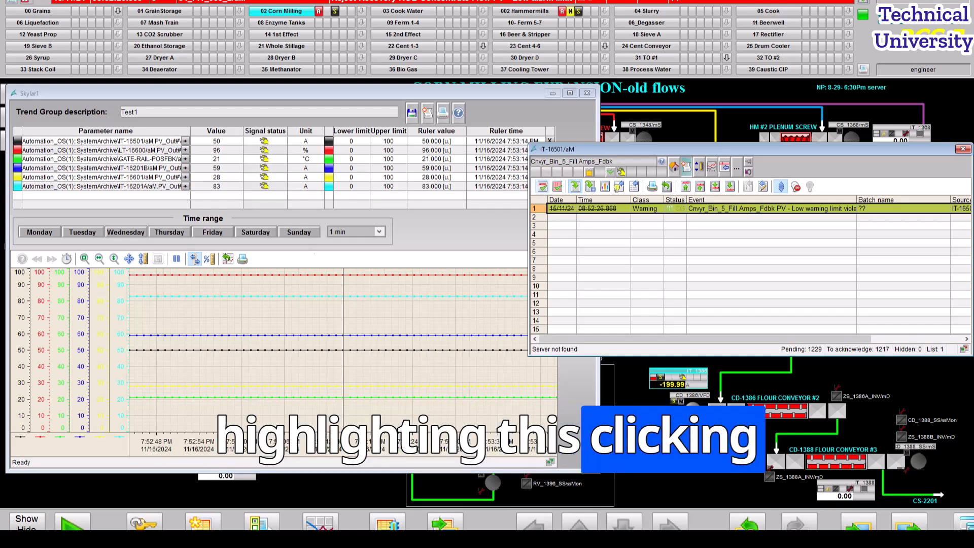
click(543, 187)
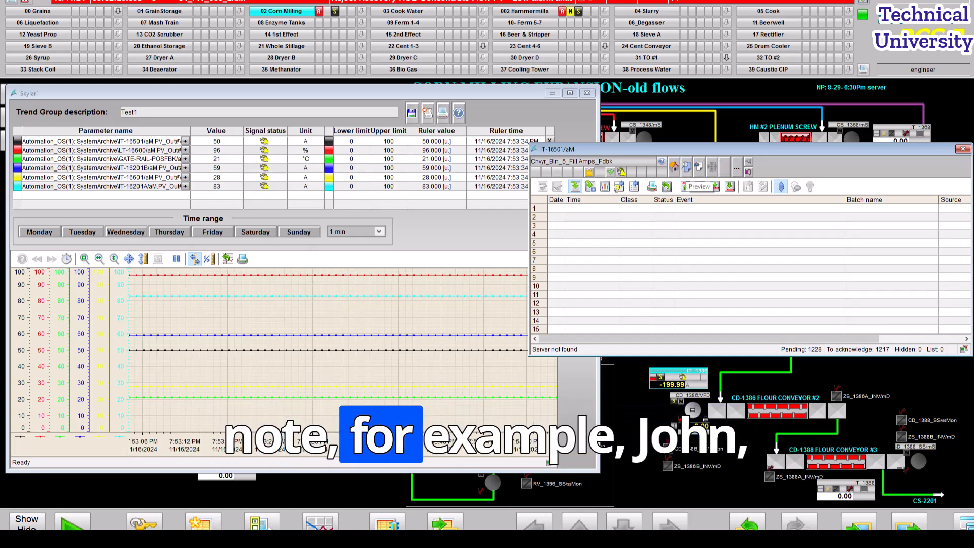
Write a note for IT-16501/aM consisting of the technician's full name followed by "- reconnected the instrument"
click(699, 167)
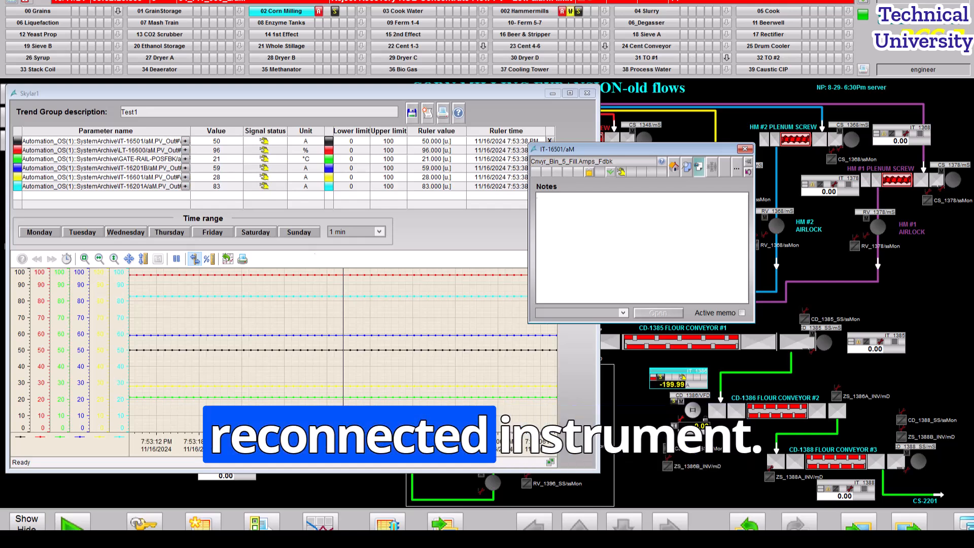
text(John )
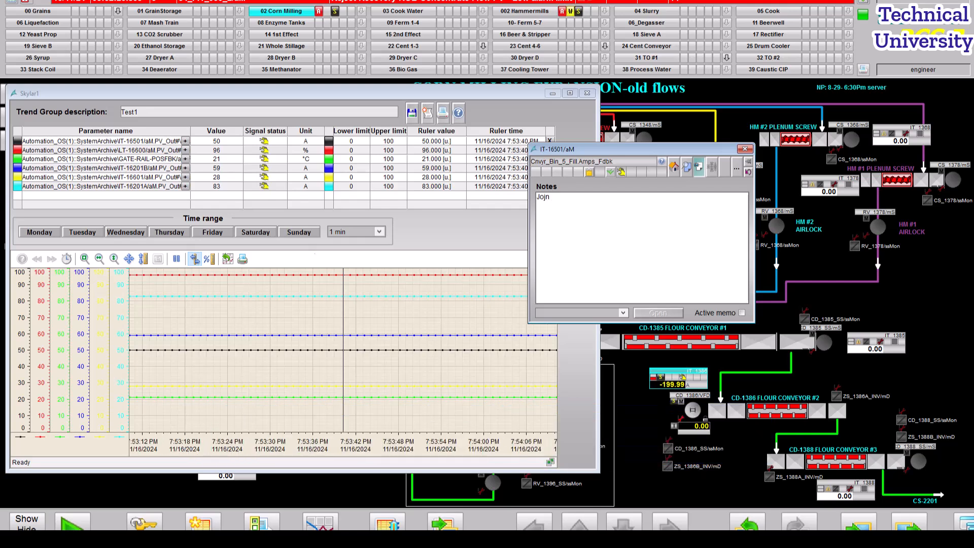
text(Doe)
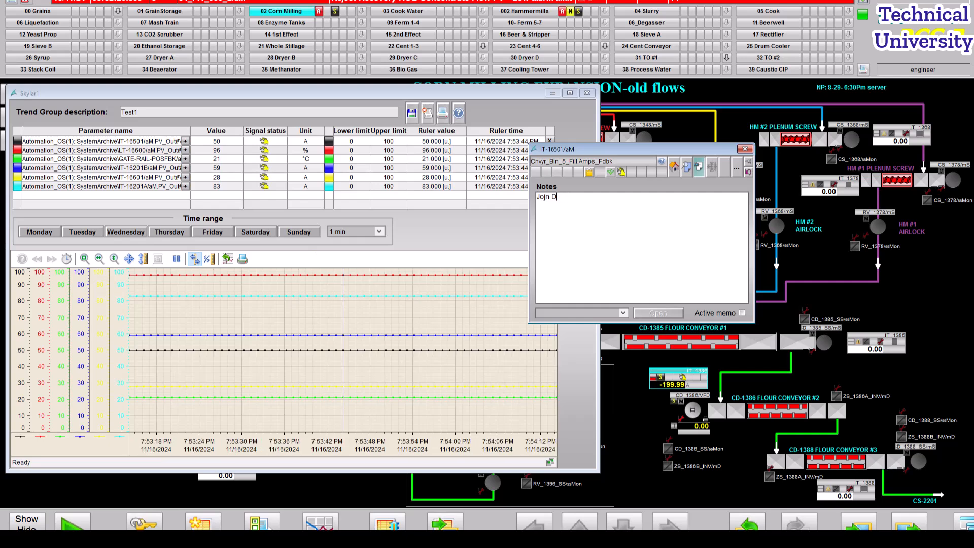
key(BackSpace)
key(BackSpace)
key(BackSpace)
text(h)
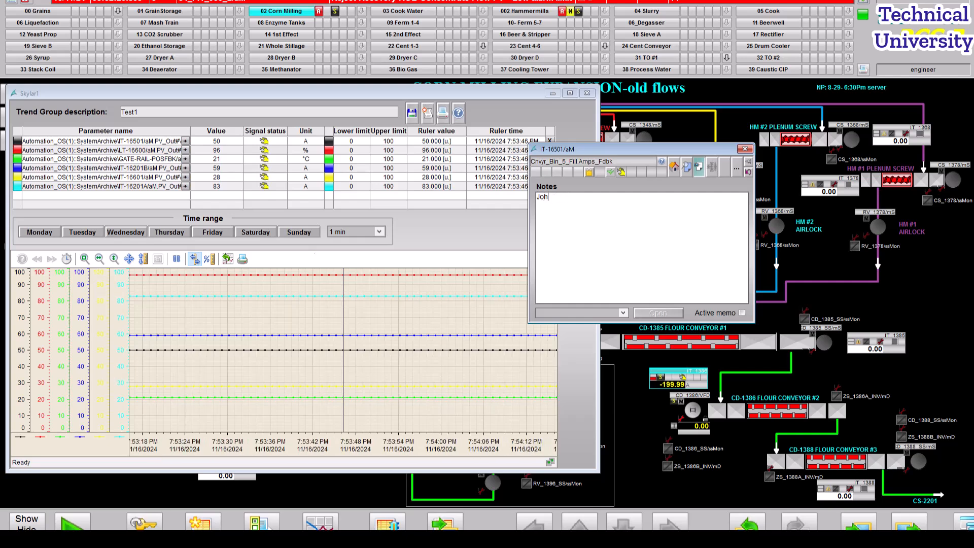
text(n Dow)
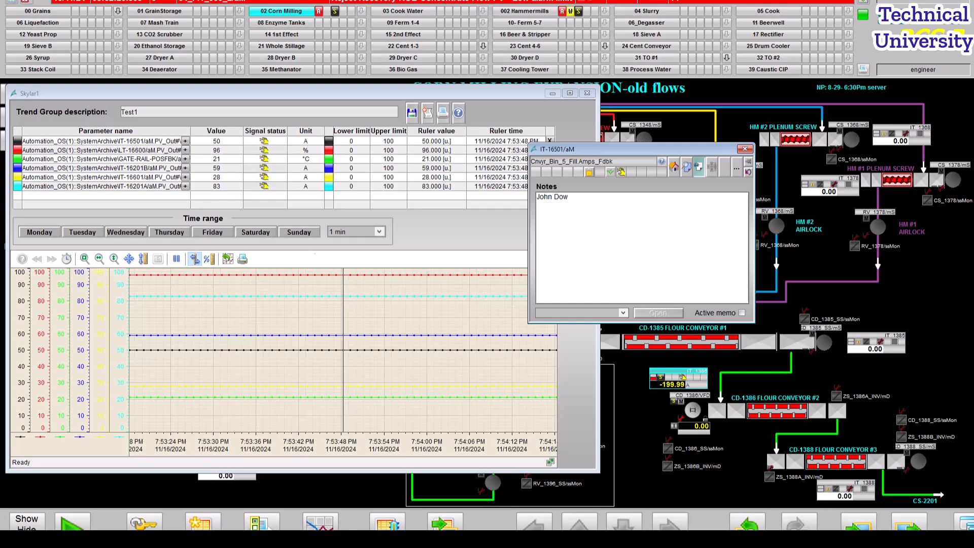
text(-)
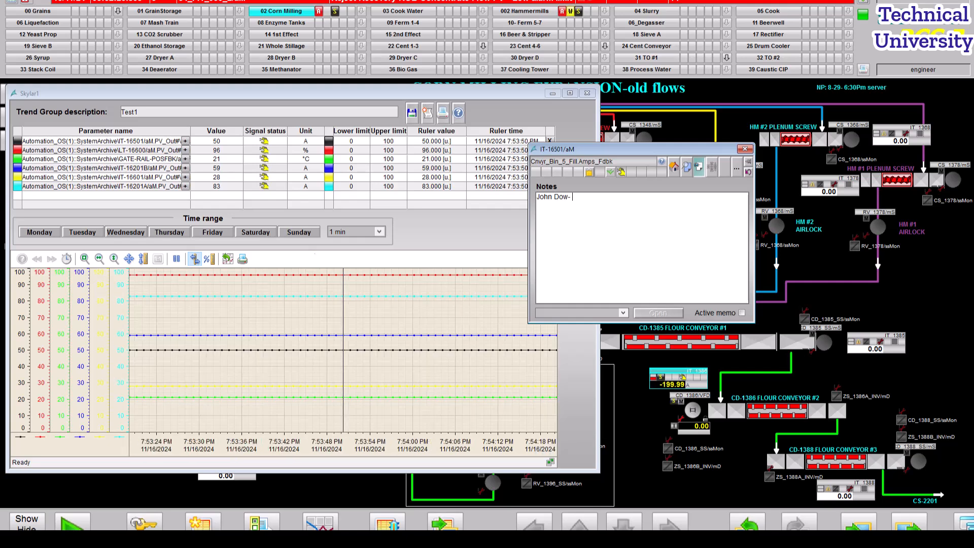
text( reconnect)
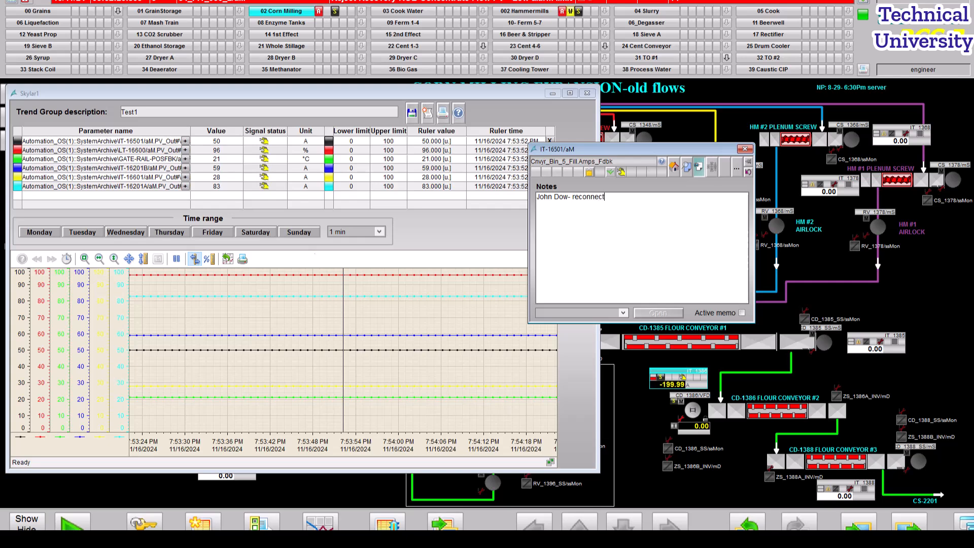
text(ed the)
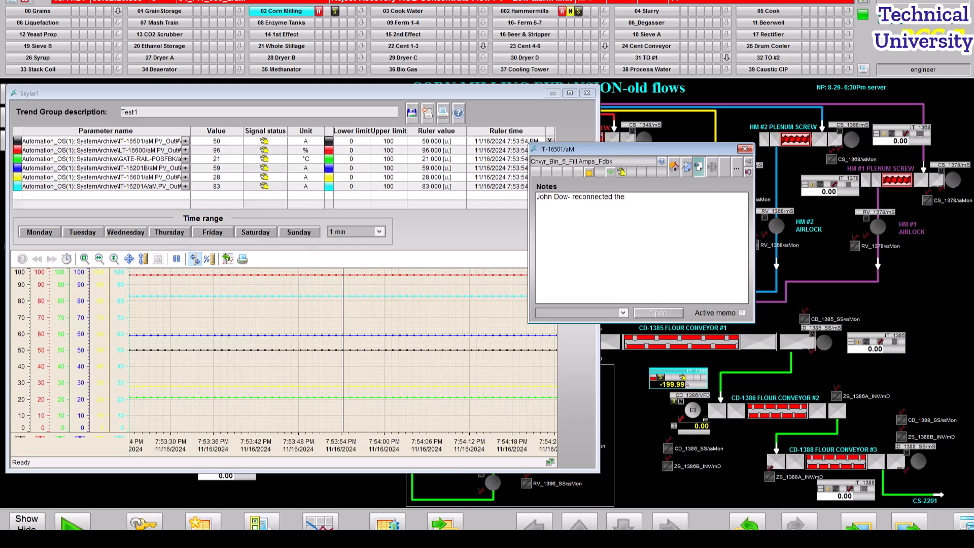
text( instrument)
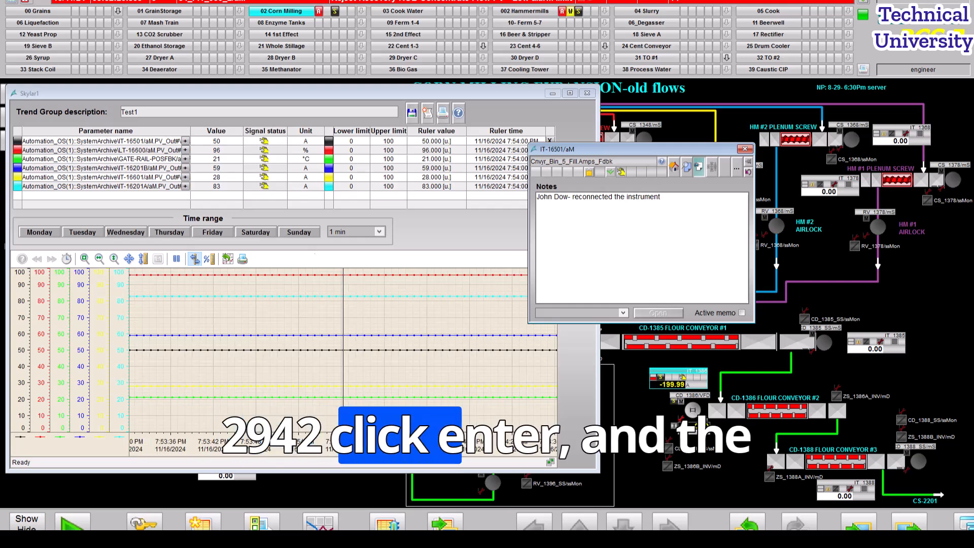
Activate the memo for the IT-16501/aM note, return to the standard view and close the faceplate
click(742, 313)
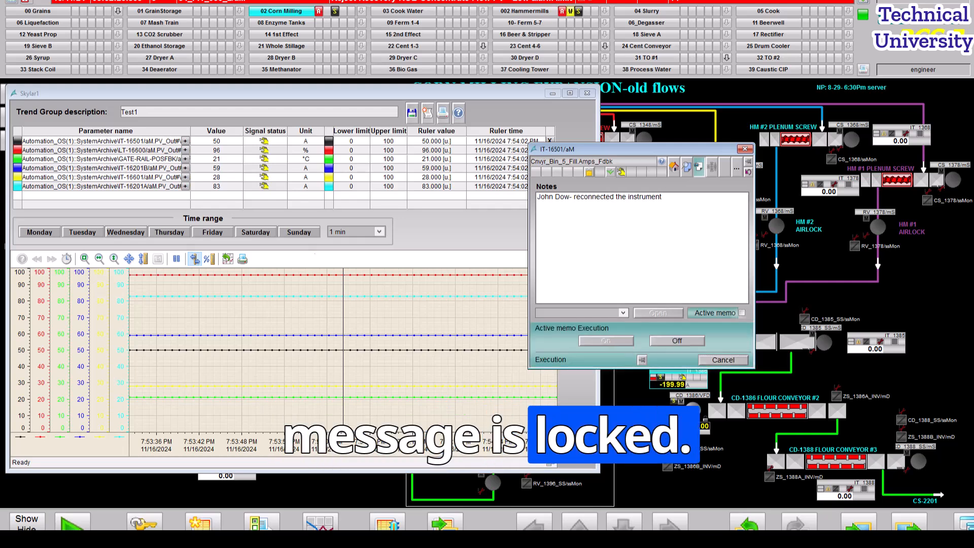
click(607, 341)
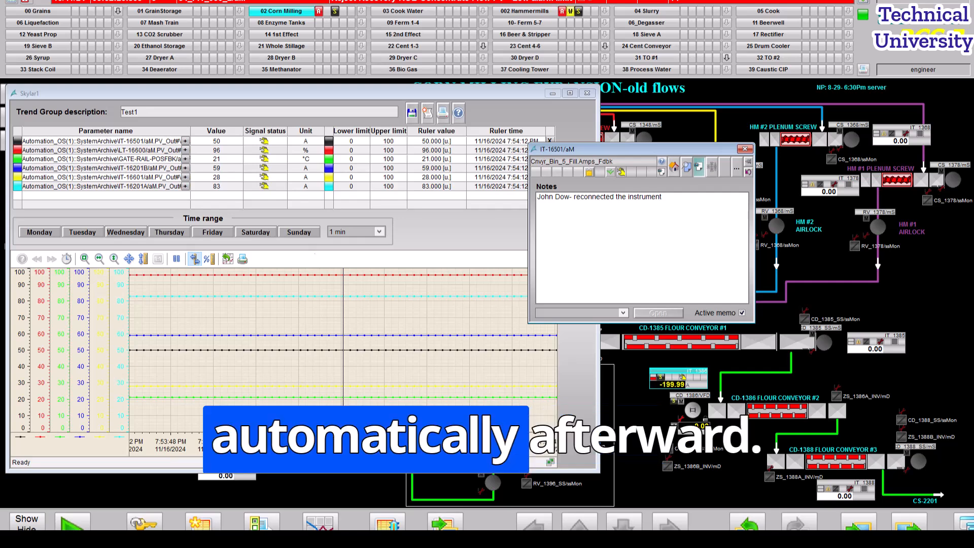
click(674, 167)
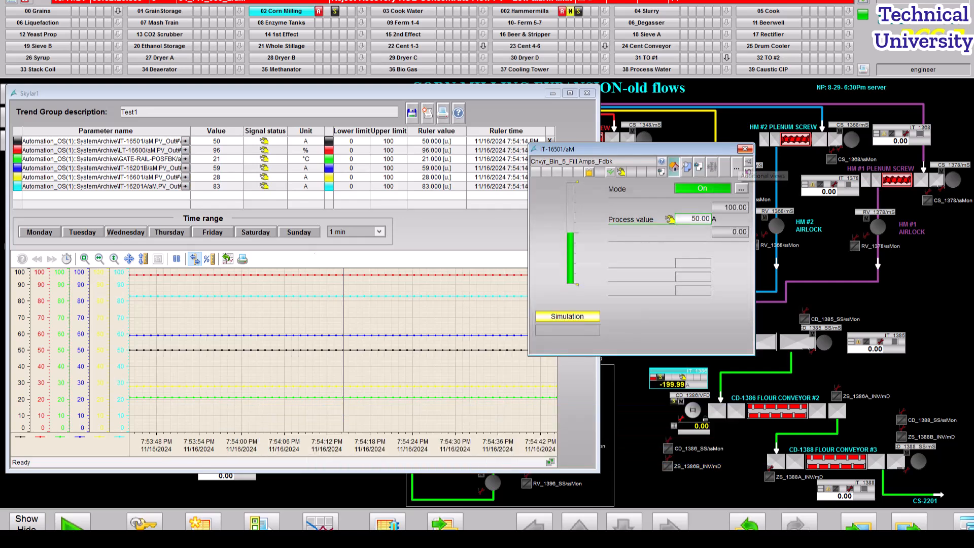
click(745, 149)
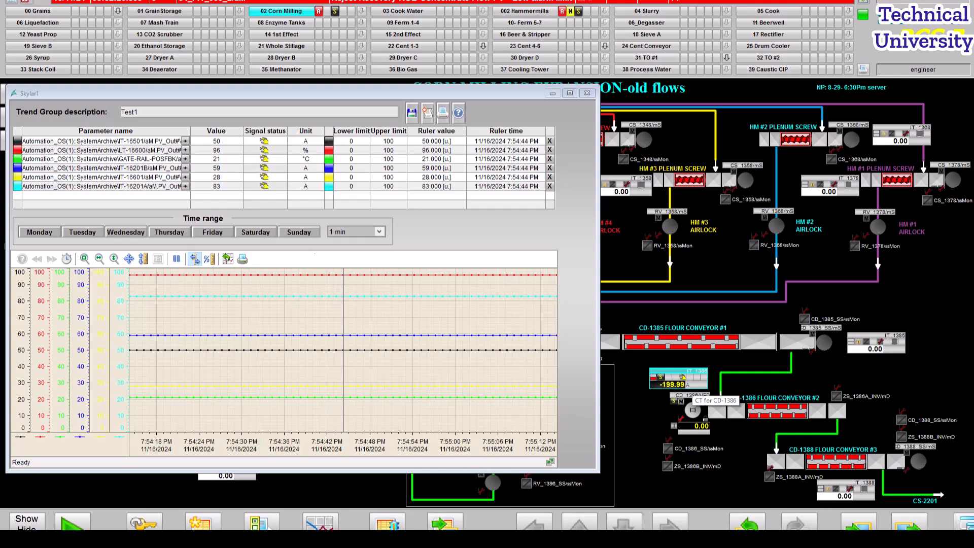
Add the IT_1386/aM process value to the trend group and enter Test2 as the name for saving it
click(176, 259)
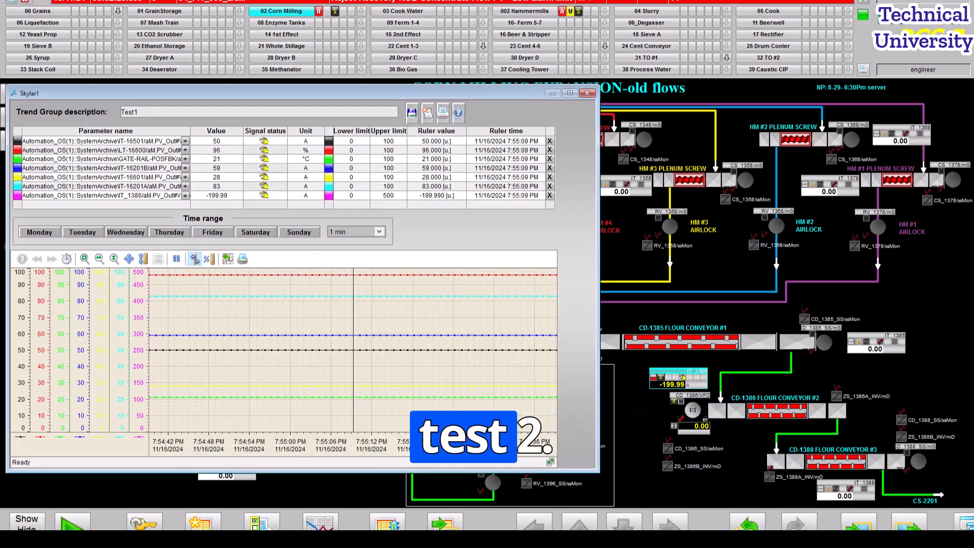
click(412, 113)
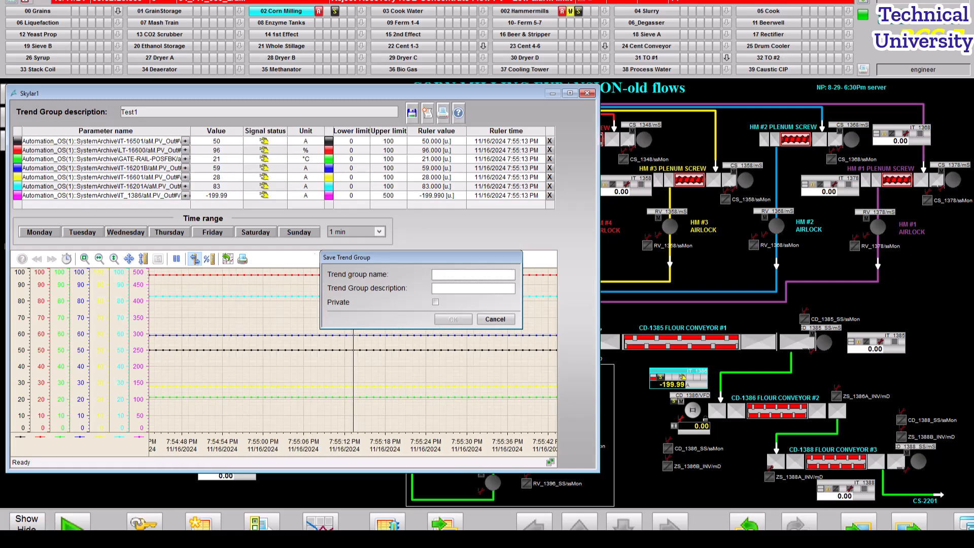
text(Tes)
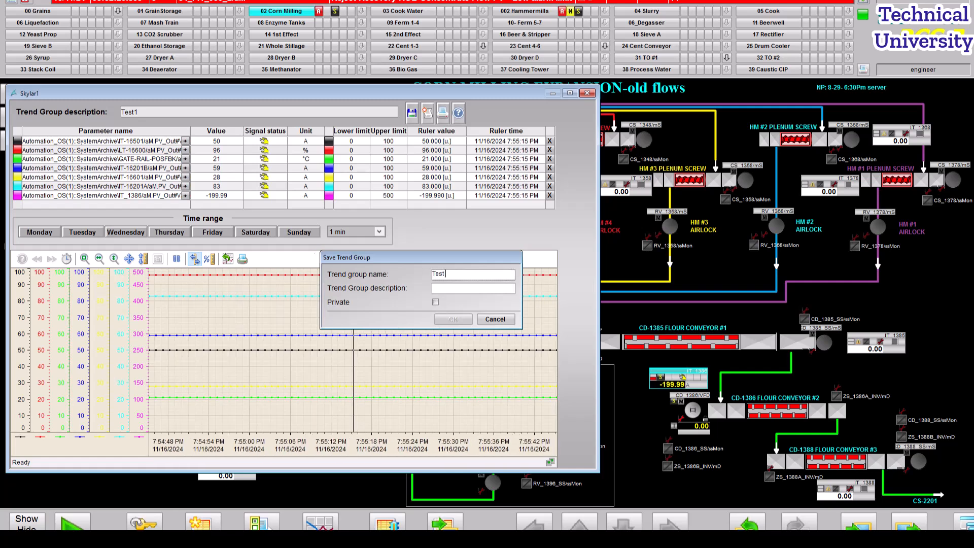
text(t)
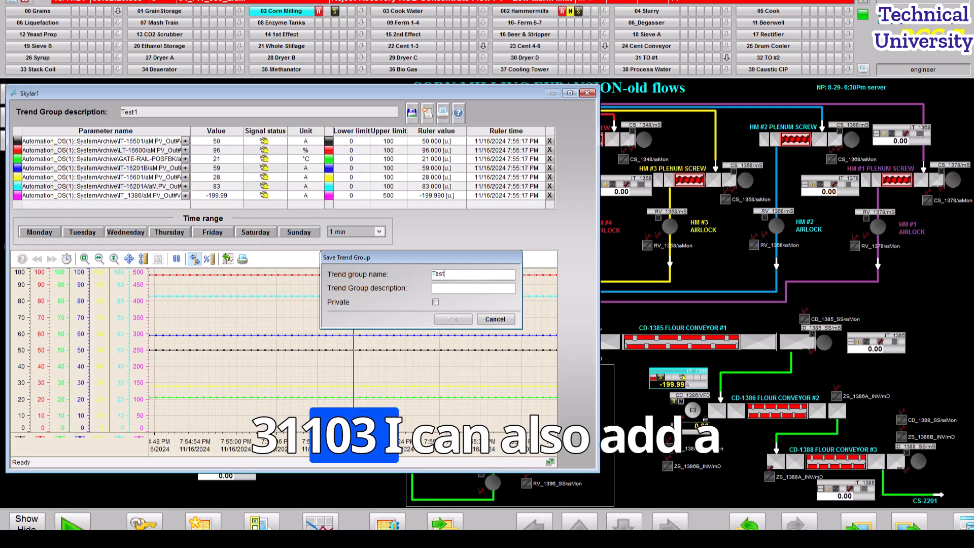
text(2)
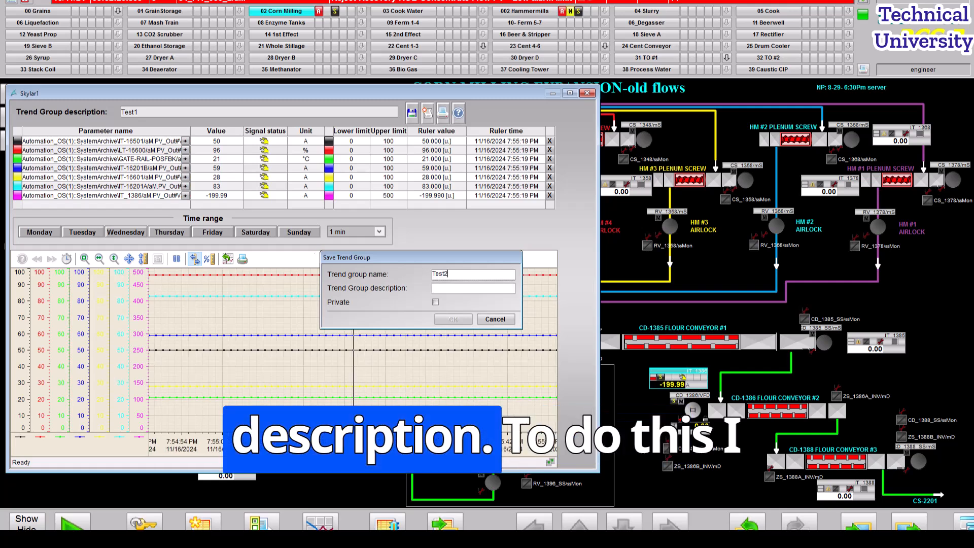
key(Return)
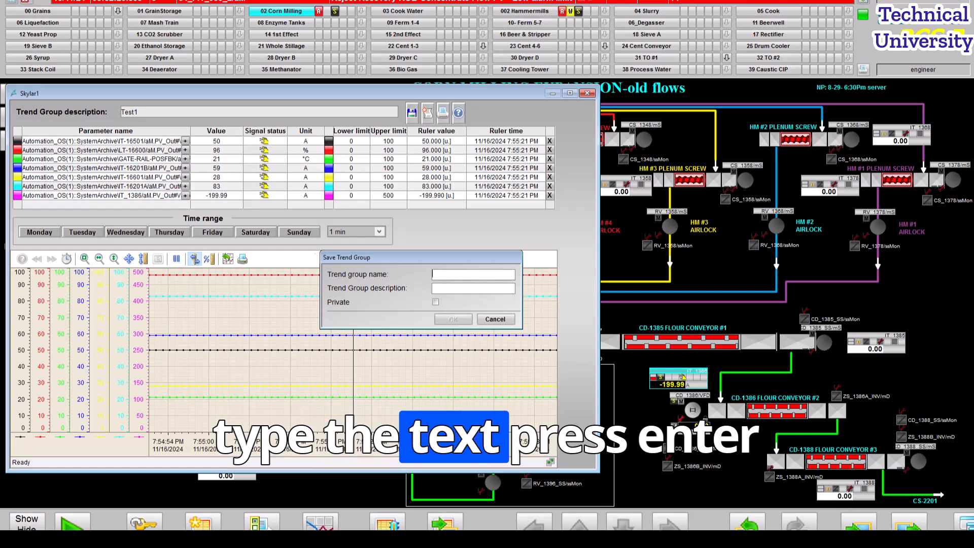
text(Te)
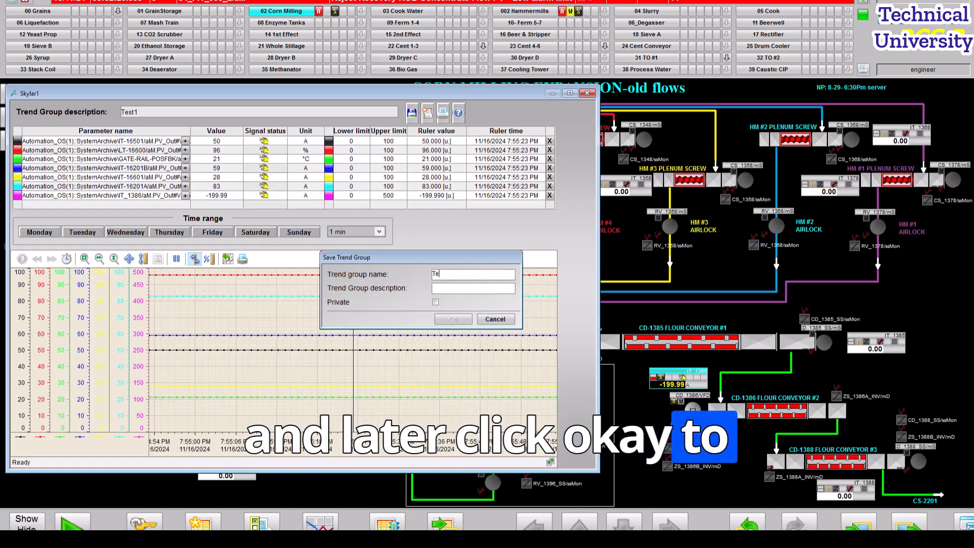
text(st2)
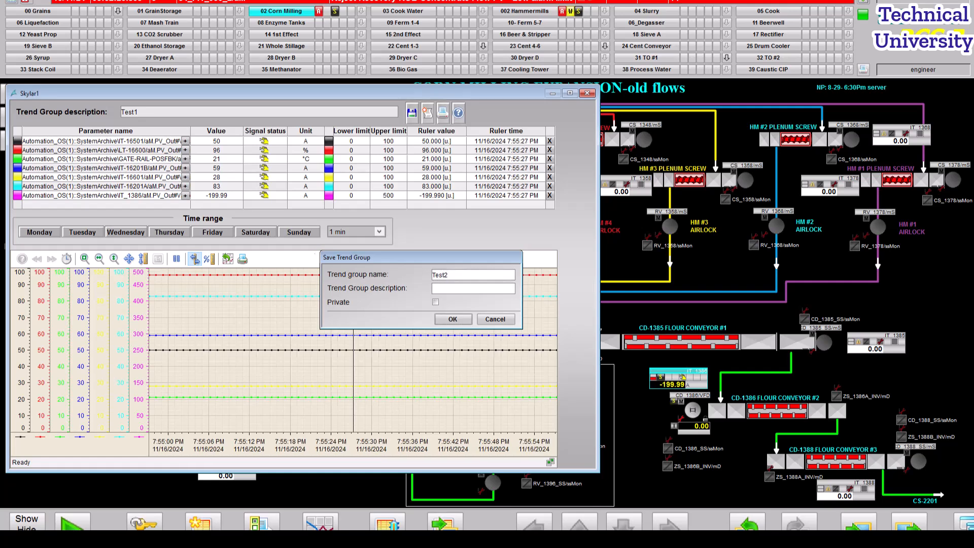
Enter "My Description" as the trend group's description and save the group
click(473, 288)
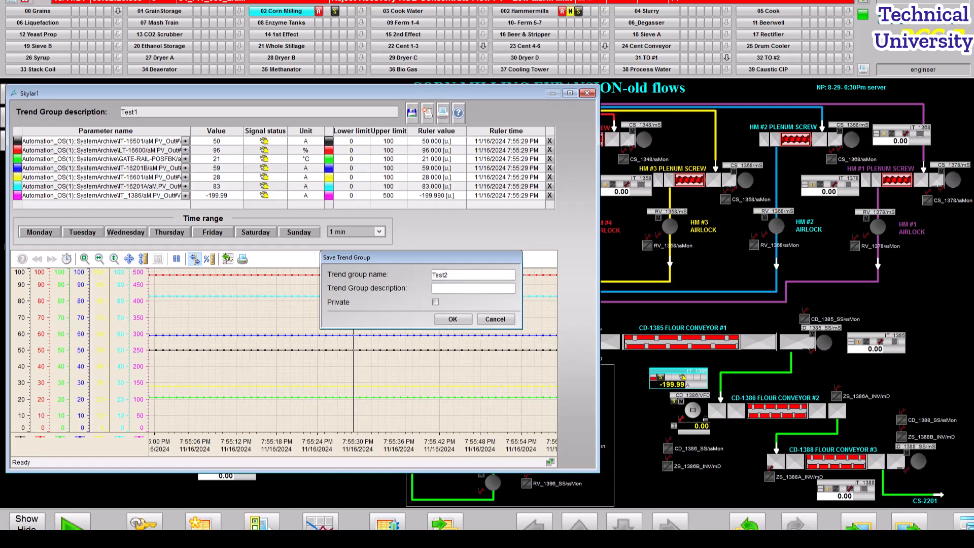
text(My Des)
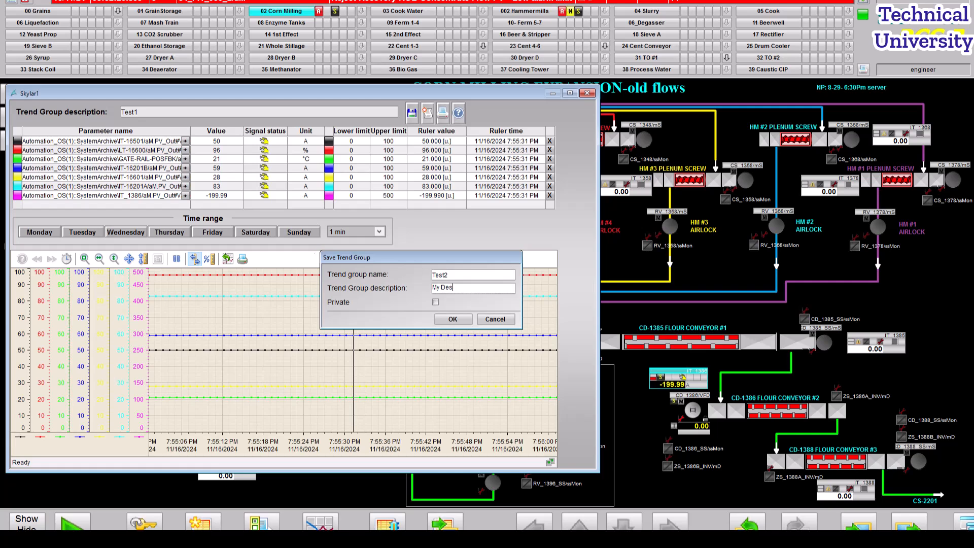
text(crip)
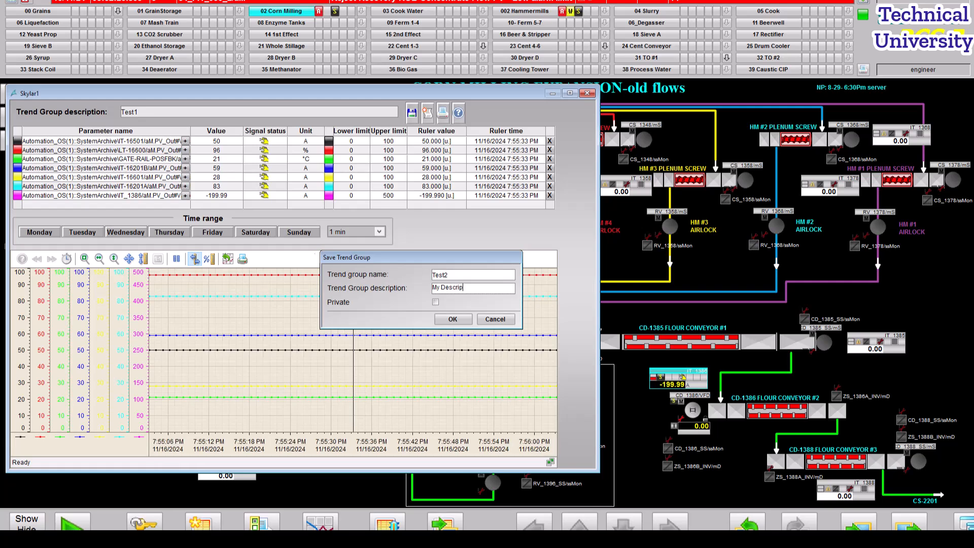
text(tion)
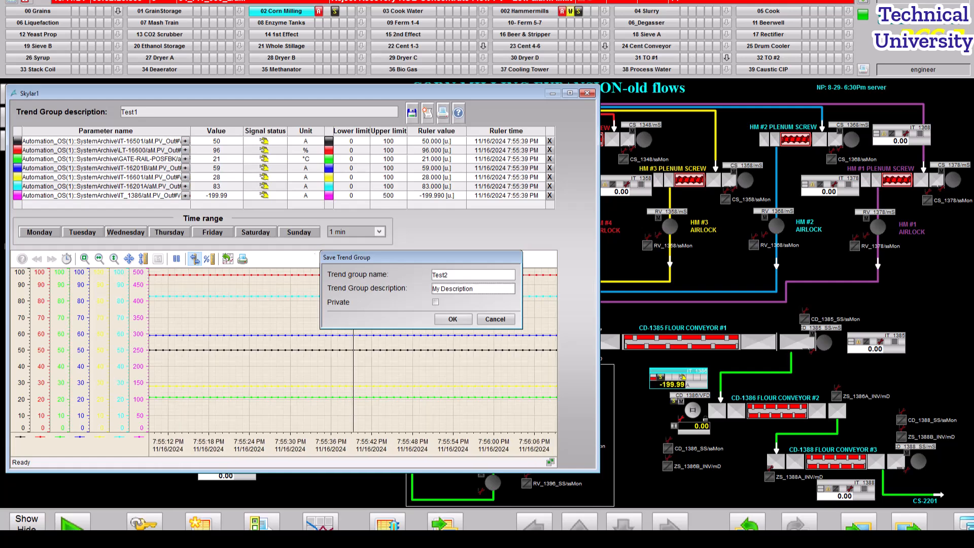
click(453, 319)
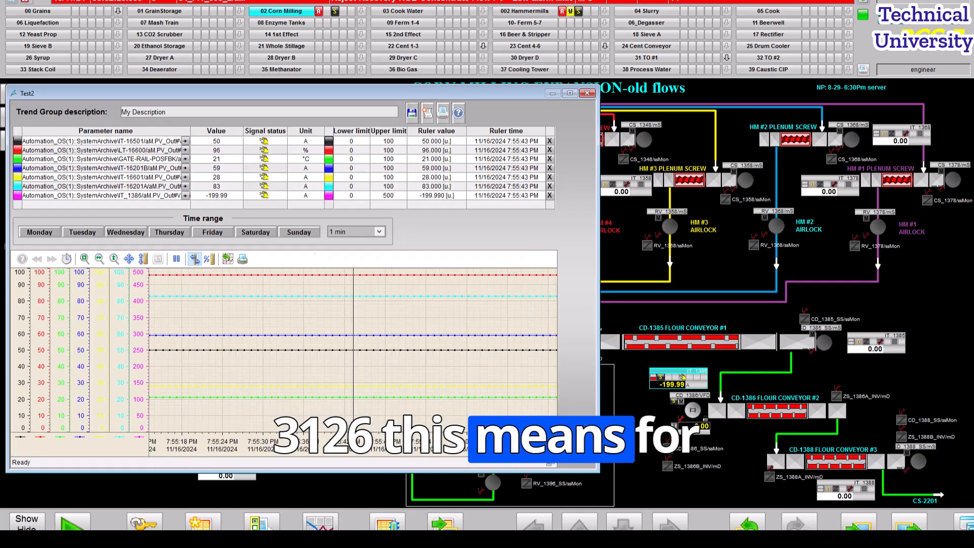
Close the Test2 trend group and the IT_1386/aM faceplate, and display the 00 Grains overview
click(587, 93)
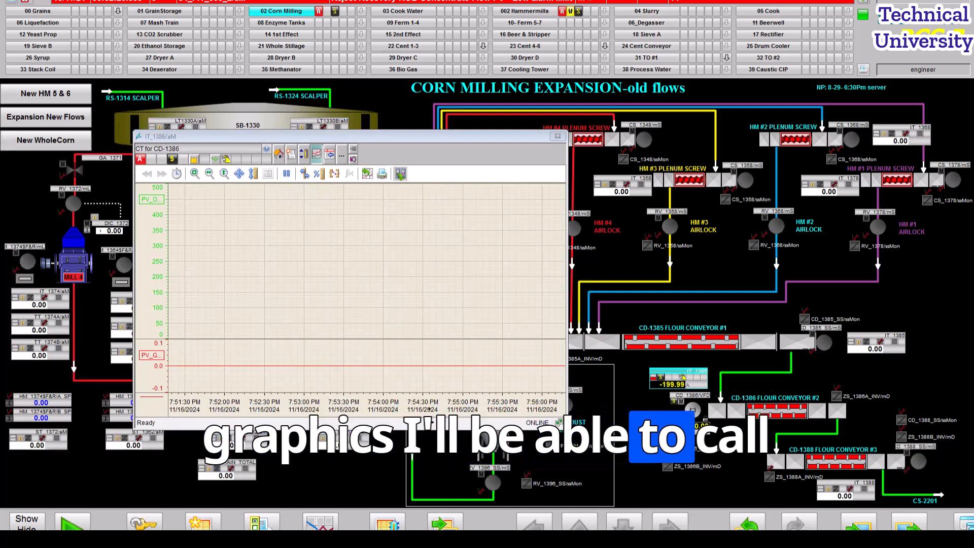
click(558, 136)
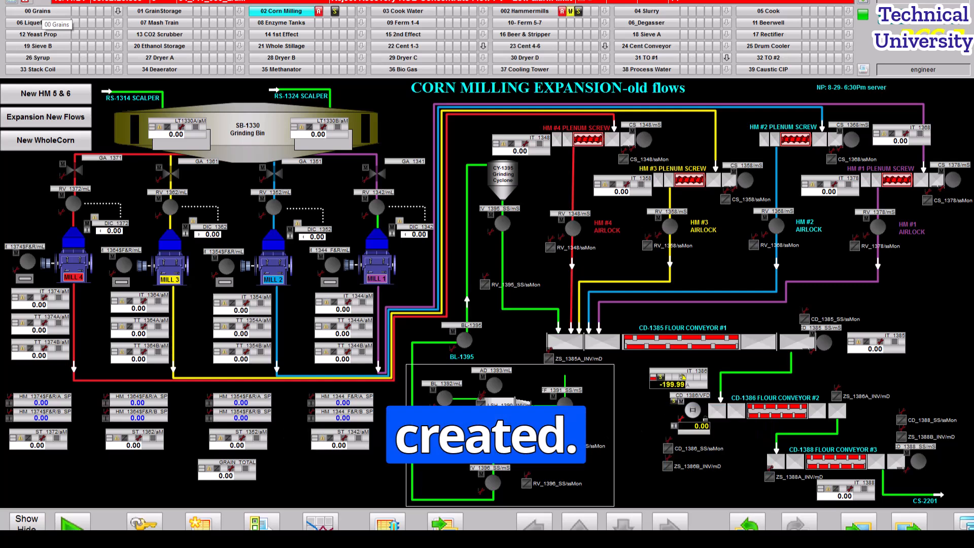
click(38, 11)
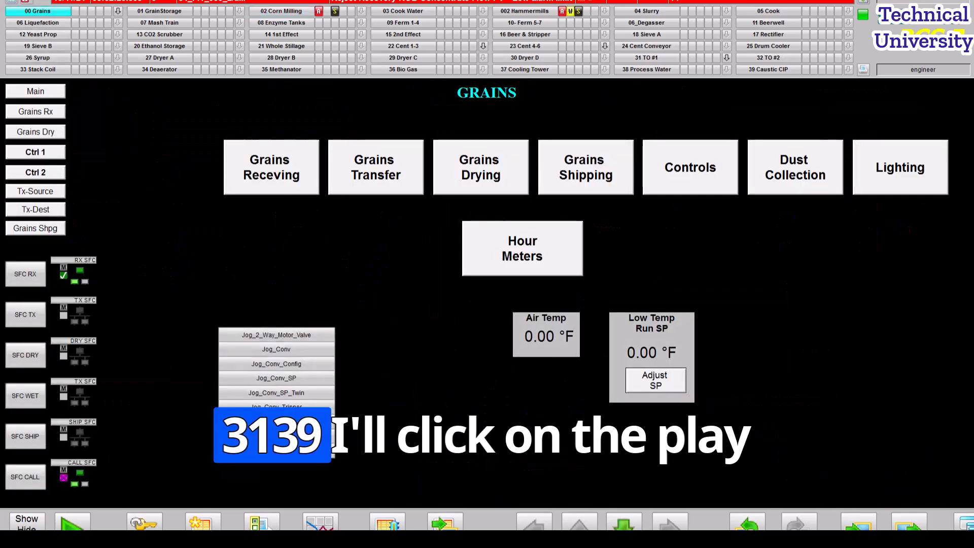
Open the Grains Receiving screen and display the saved Test2 trend group
click(272, 167)
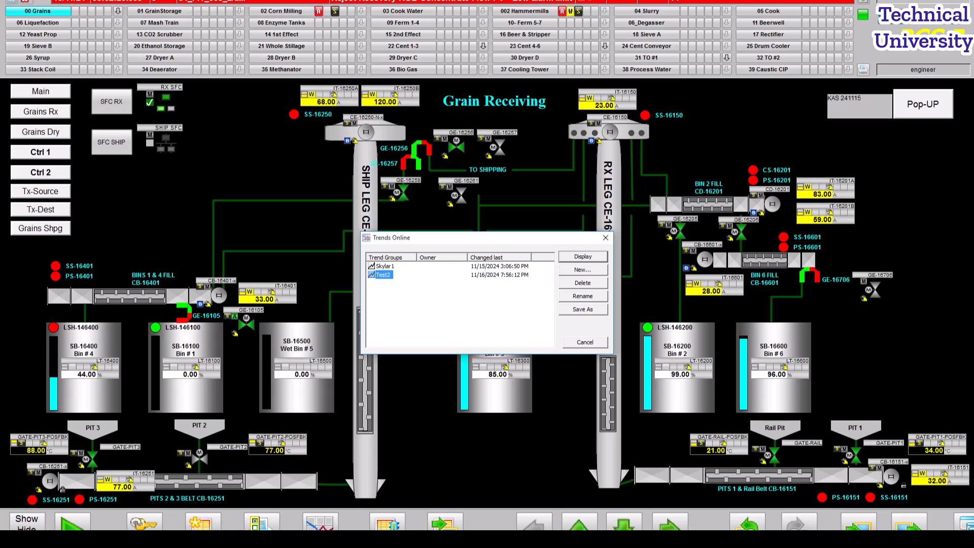
click(583, 257)
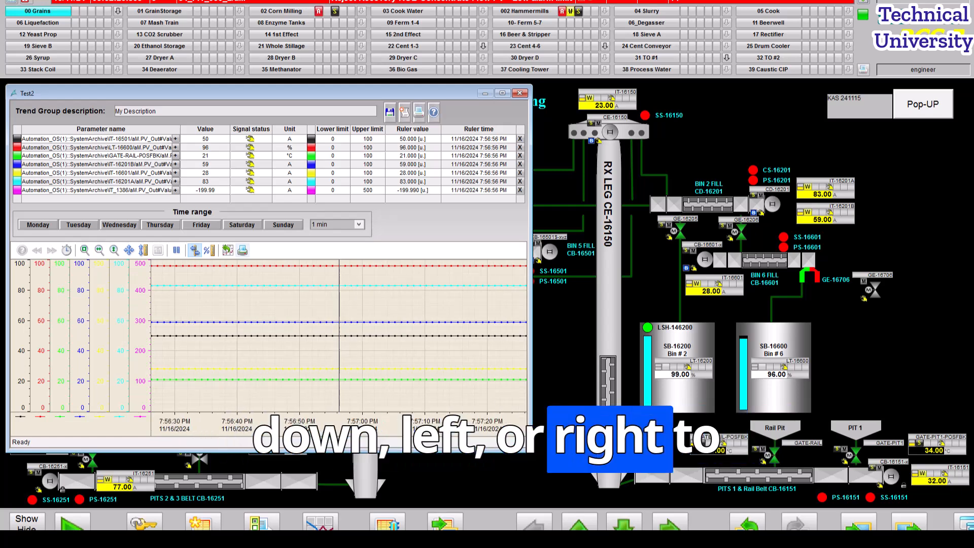
Move the ruler back along the Test2 trends and set the trend time range to 2 h
drag(339, 335, 228, 335)
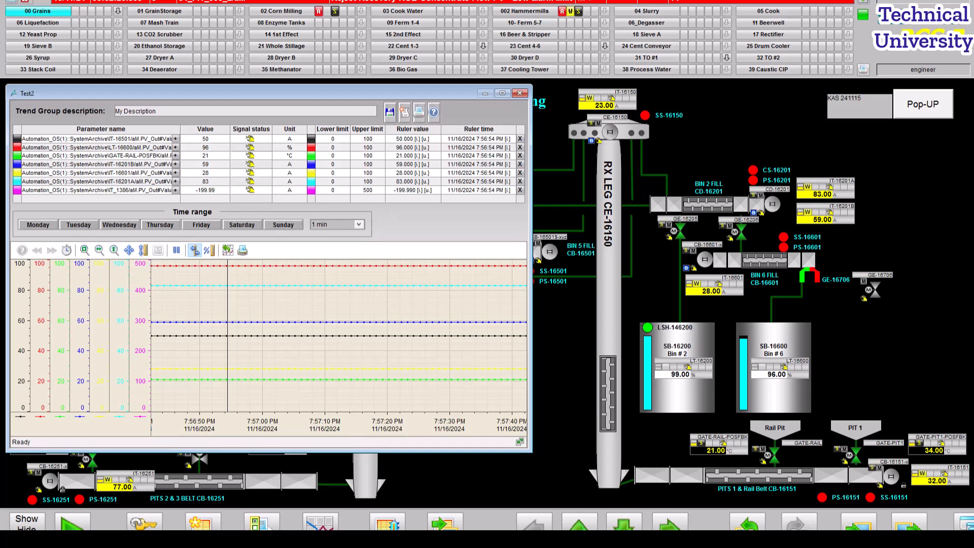
click(359, 224)
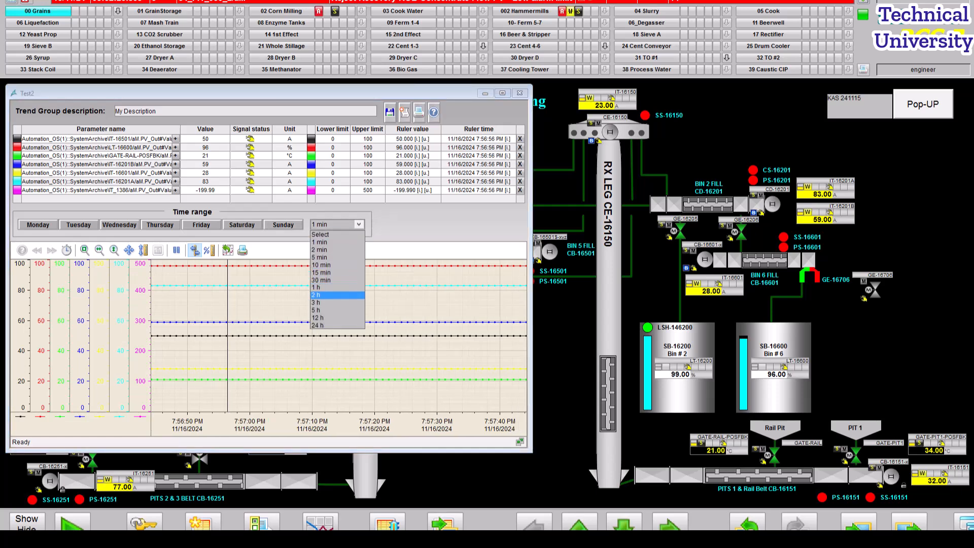
key(Return)
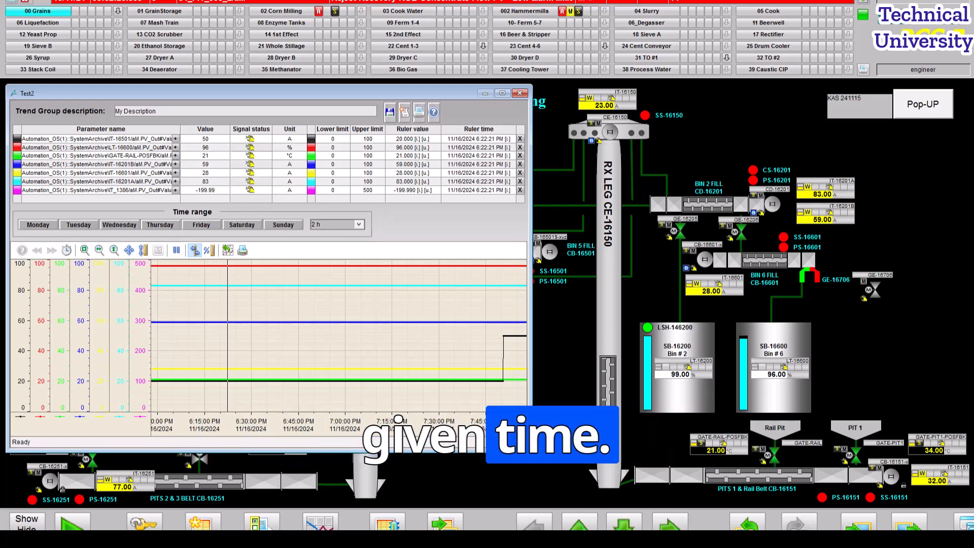
Move the ruler across the two-hour Test2 trends to read each tag's value at different times
drag(228, 335, 482, 335)
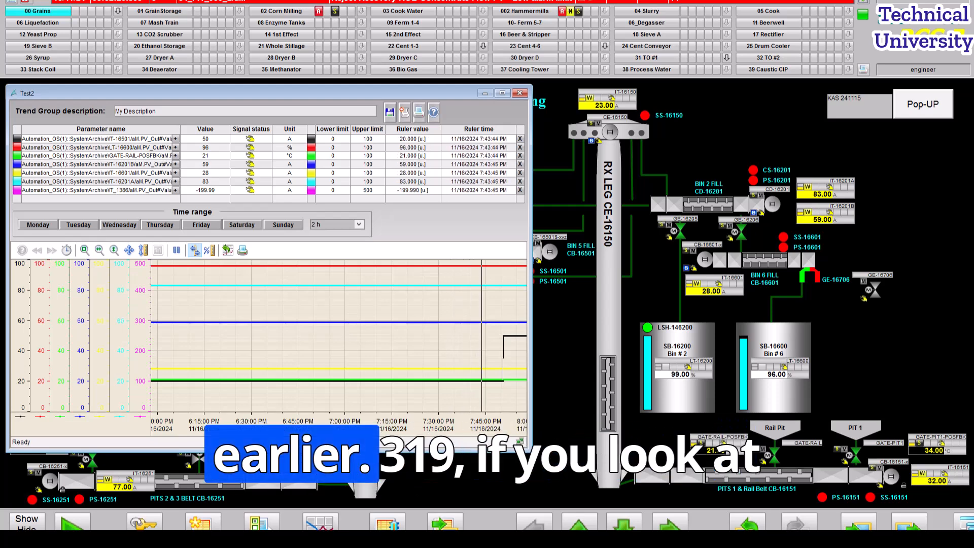
drag(482, 335, 515, 335)
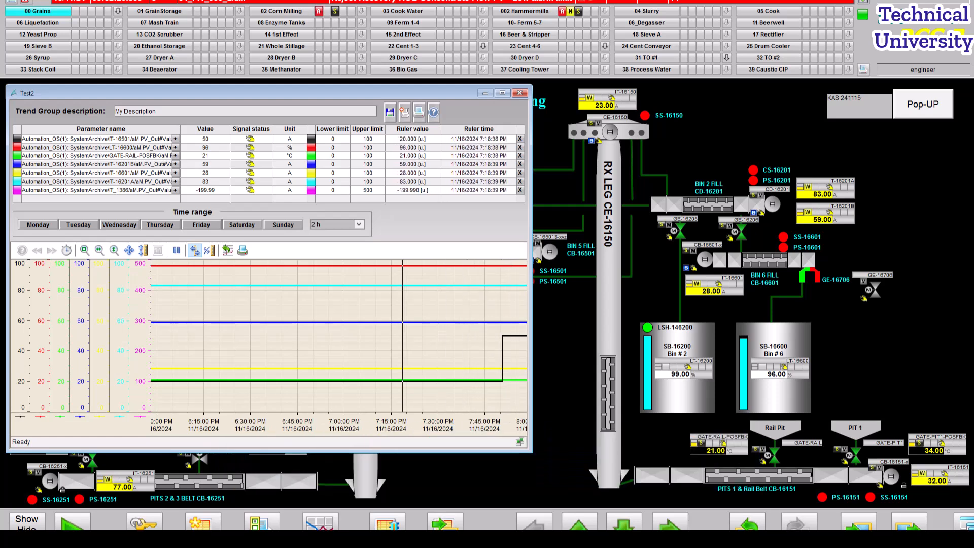
drag(402, 335, 305, 335)
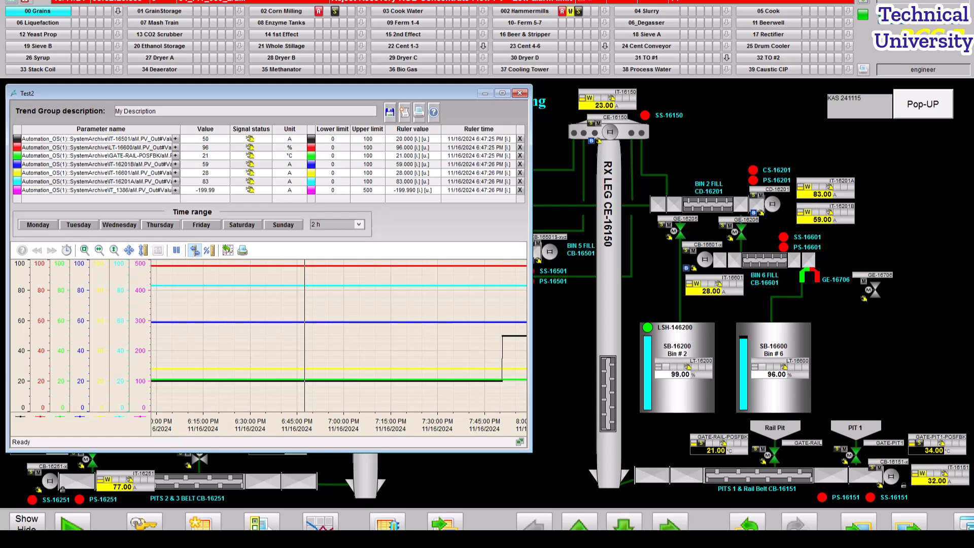
drag(304, 335, 339, 335)
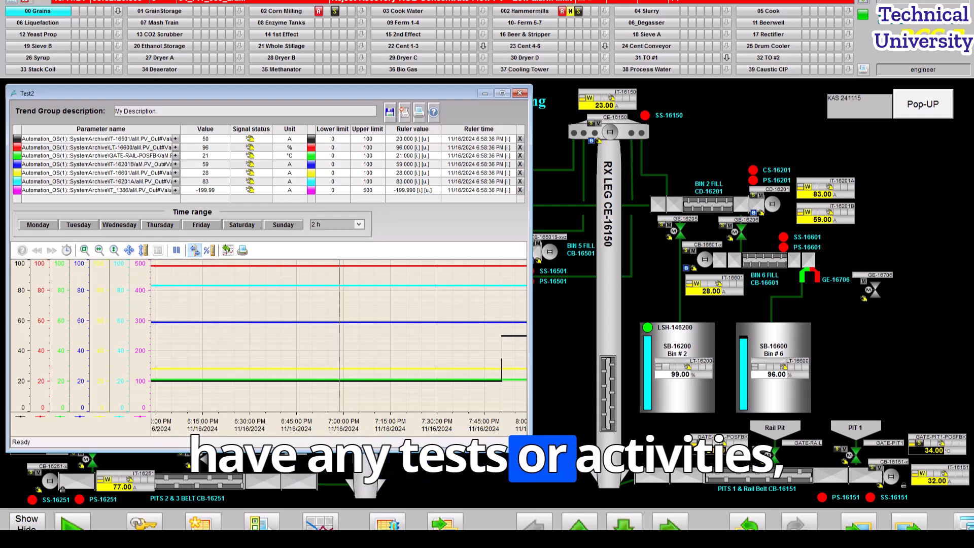
drag(339, 335, 276, 335)
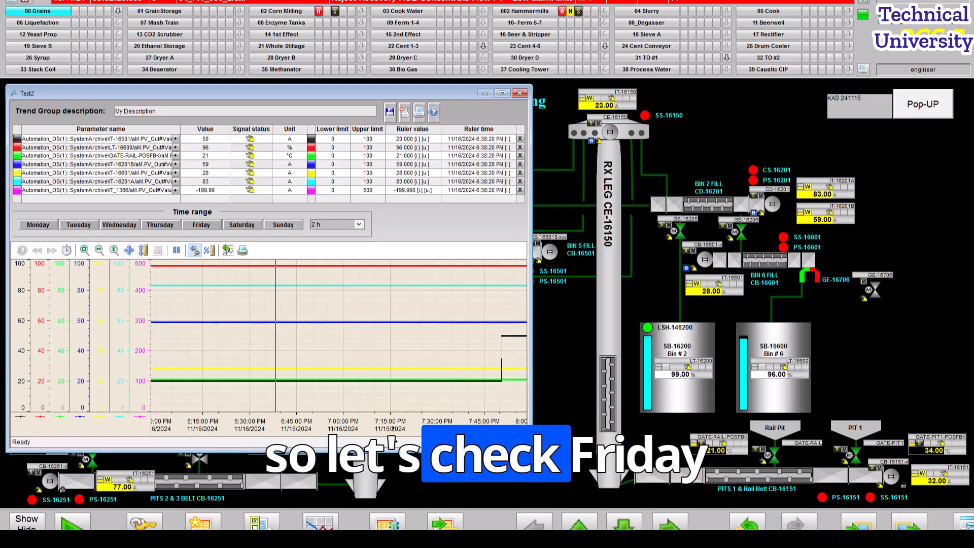
Show Friday's 24-hour data in the Test2 trends and zoom in on the value changes around 3:00 PM
click(283, 225)
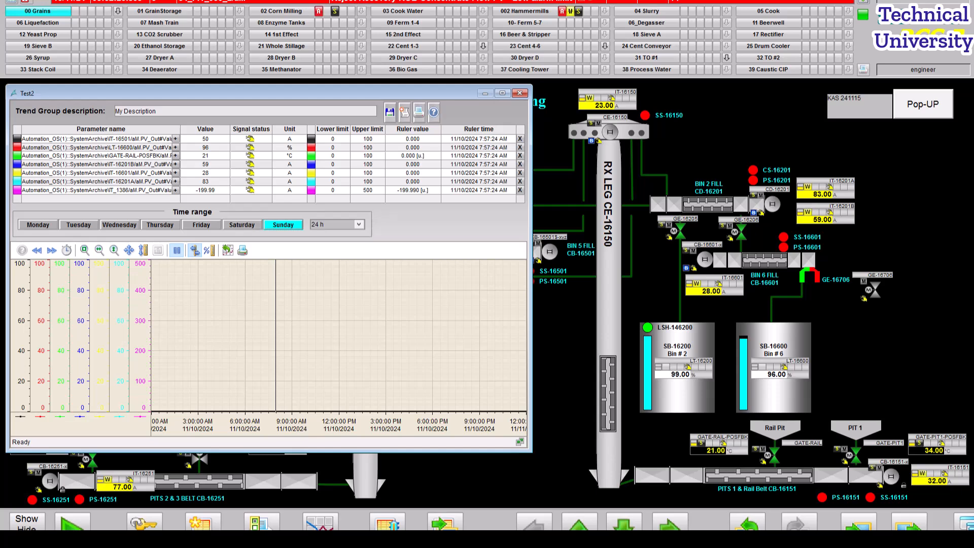
click(202, 225)
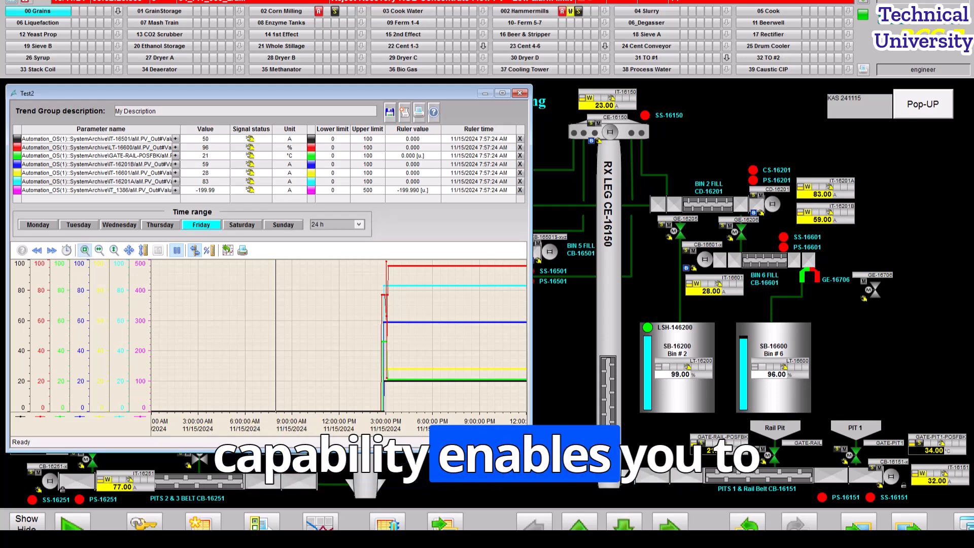
drag(364, 288, 432, 372)
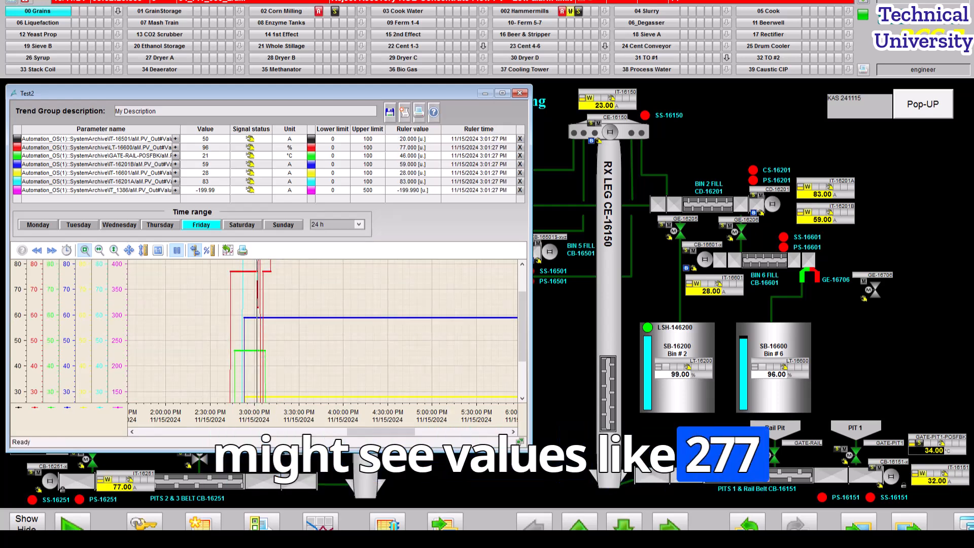
drag(204, 267, 300, 404)
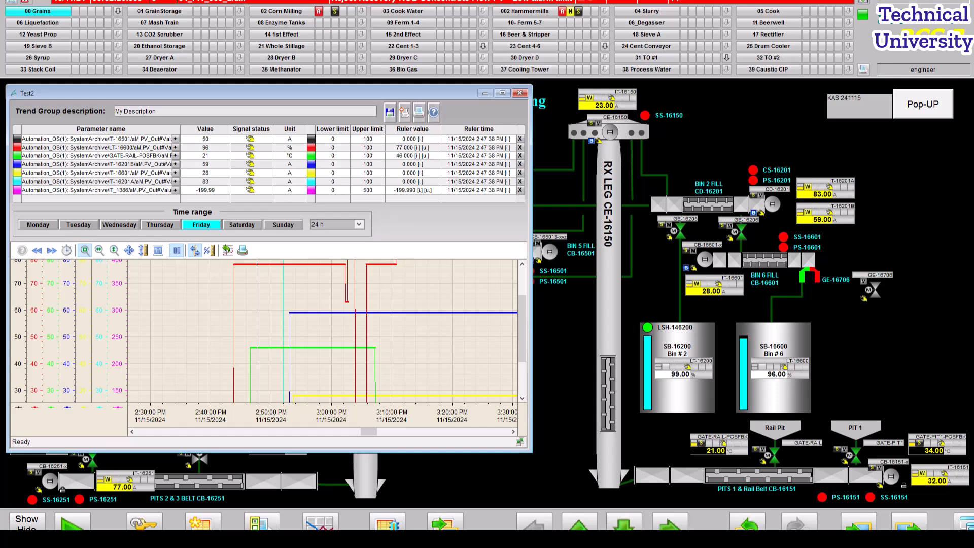
Move the ruler through the zoomed Friday trends to examine the tag values around the level and gate changes
drag(257, 331, 326, 330)
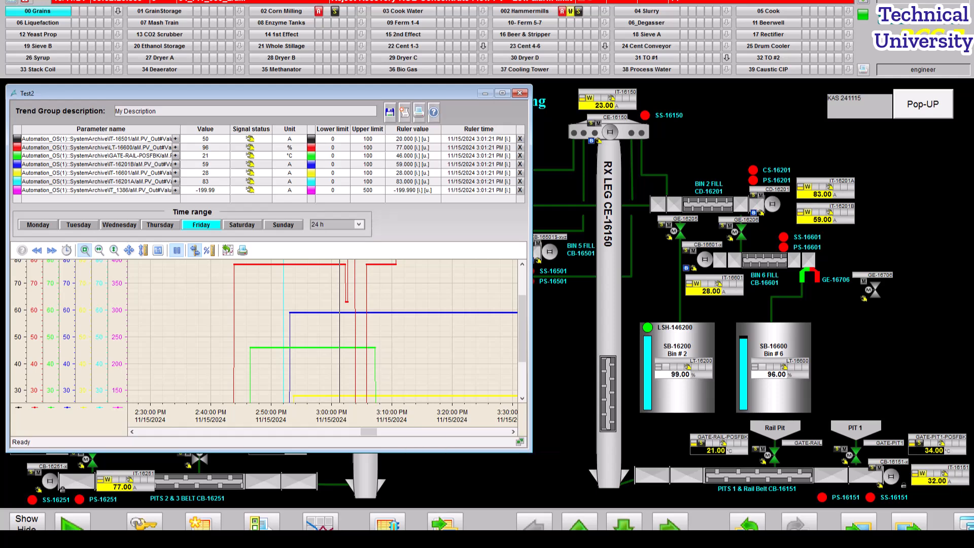
mouse_move(340, 330)
mouse_down()
mouse_move(275, 330)
mouse_move(356, 330)
mouse_up()
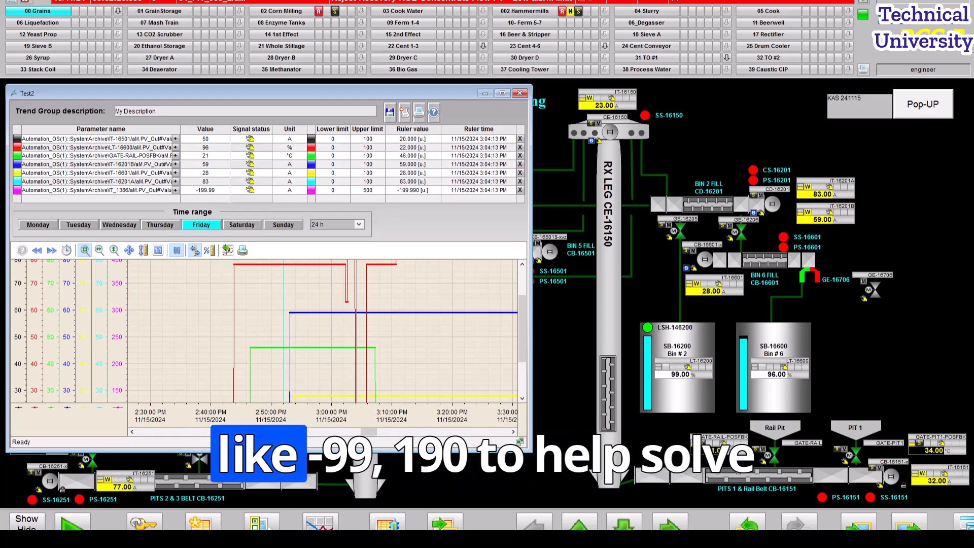
mouse_move(356, 330)
mouse_down()
mouse_move(227, 330)
mouse_move(351, 330)
mouse_up()
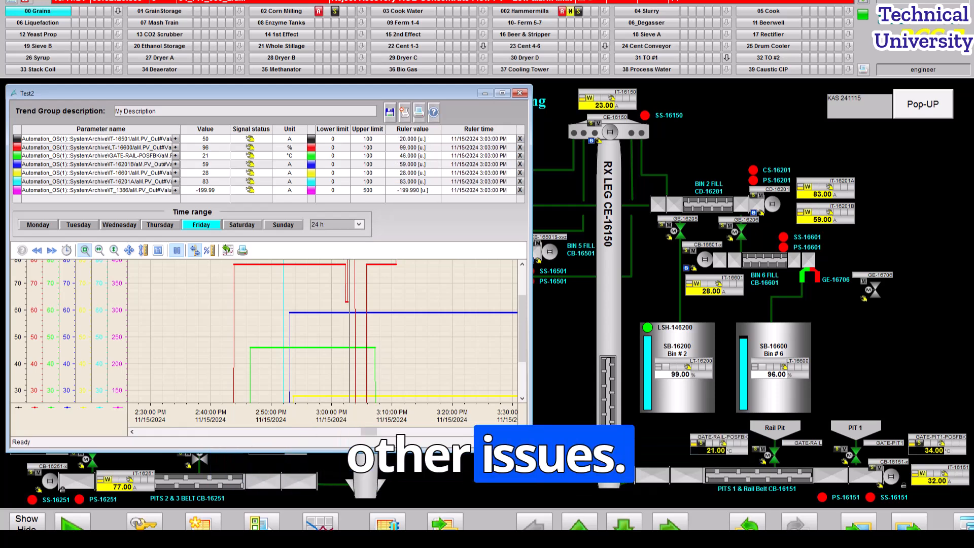
drag(350, 330, 379, 330)
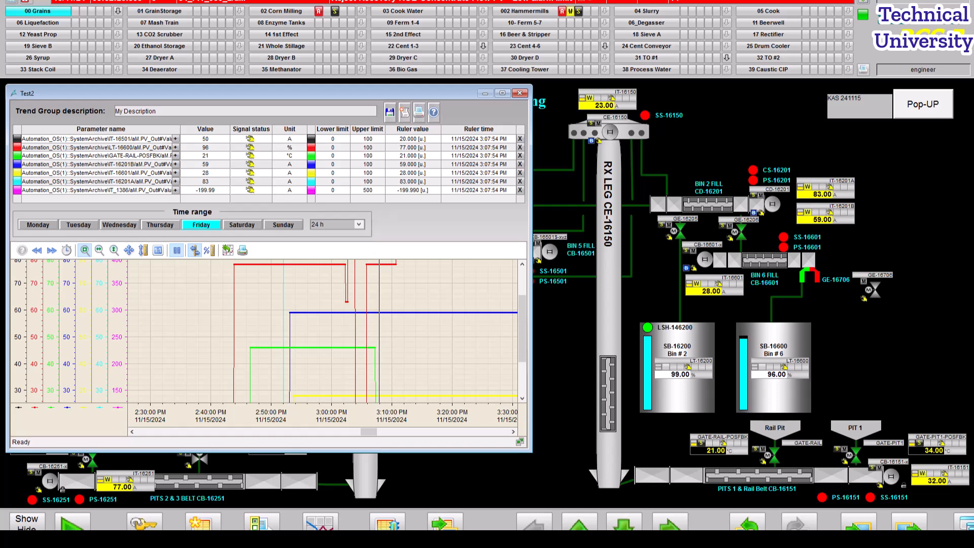
drag(377, 330, 308, 330)
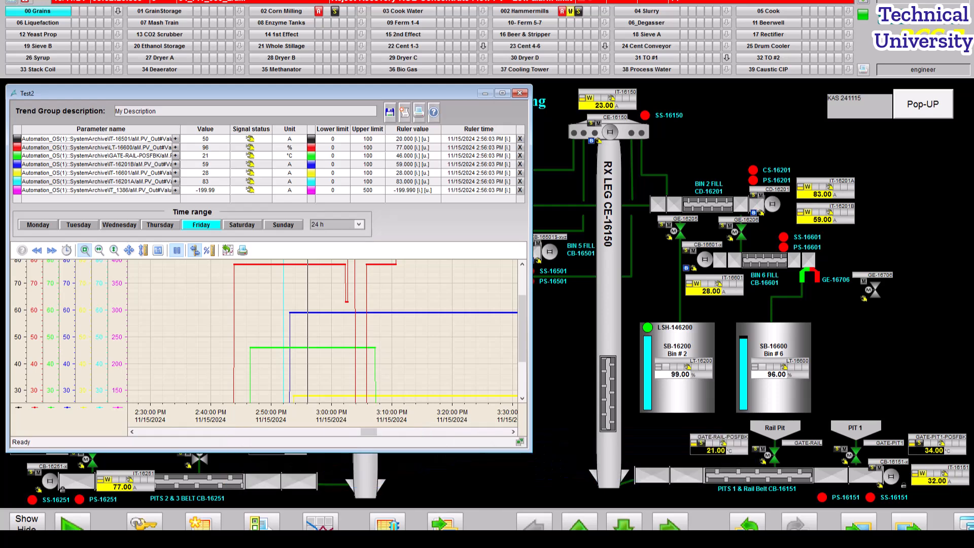
Create a new archive trend group named Test3
click(319, 523)
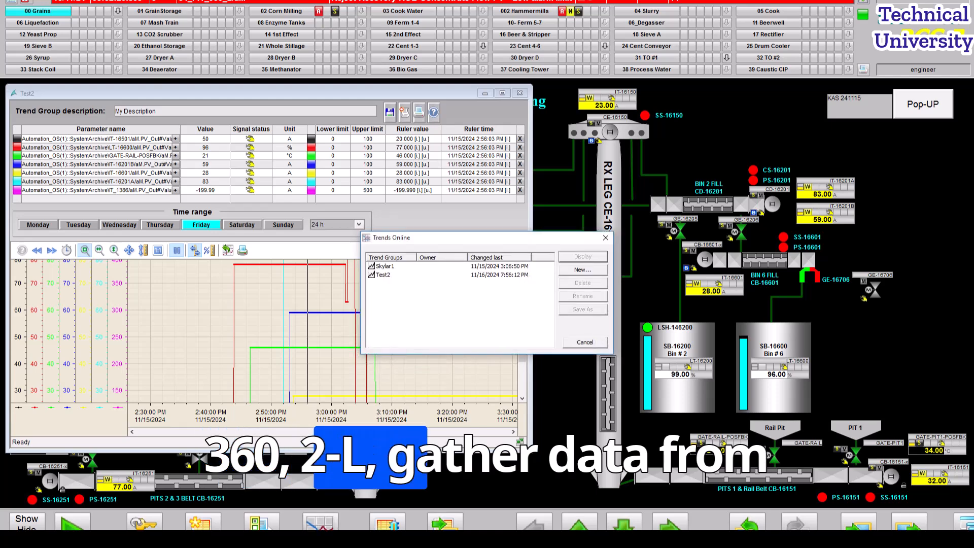
click(583, 270)
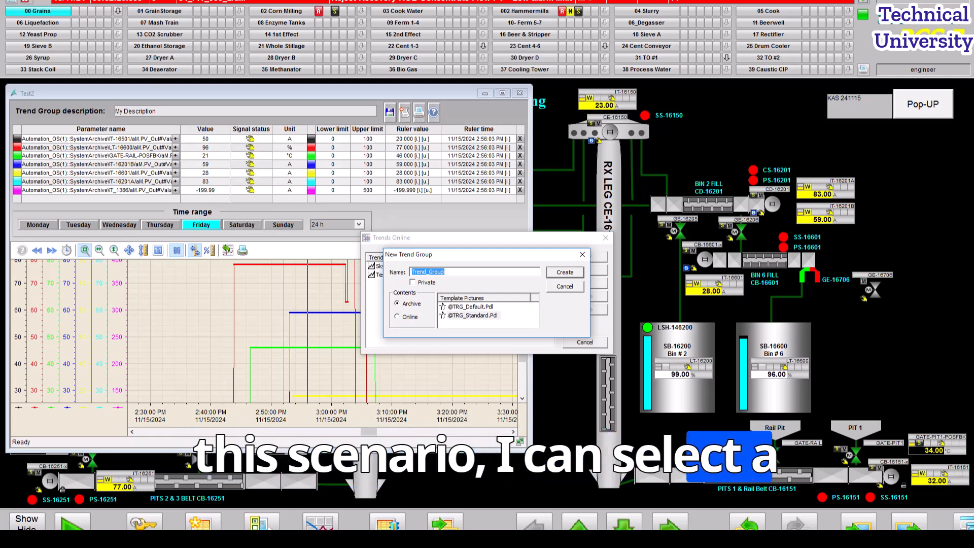
text(Test3)
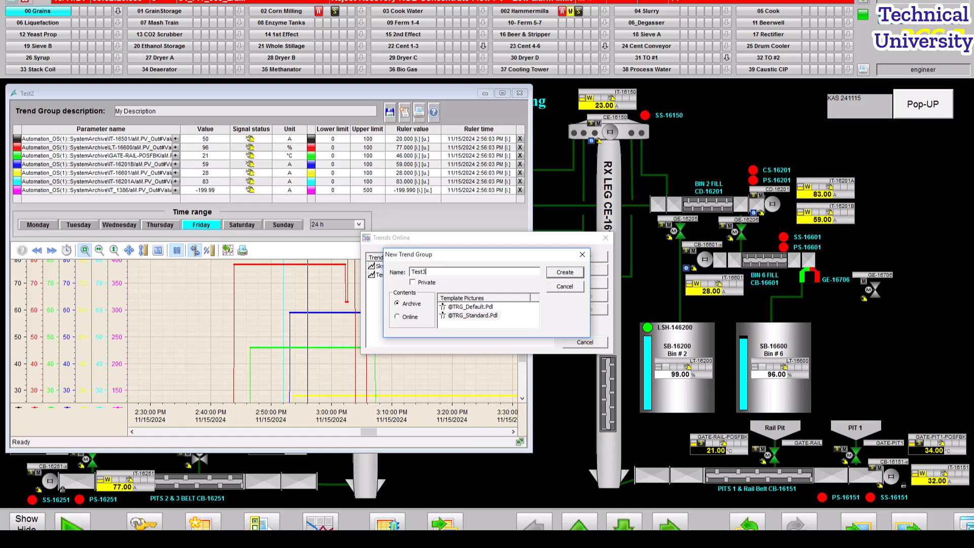
key(Return)
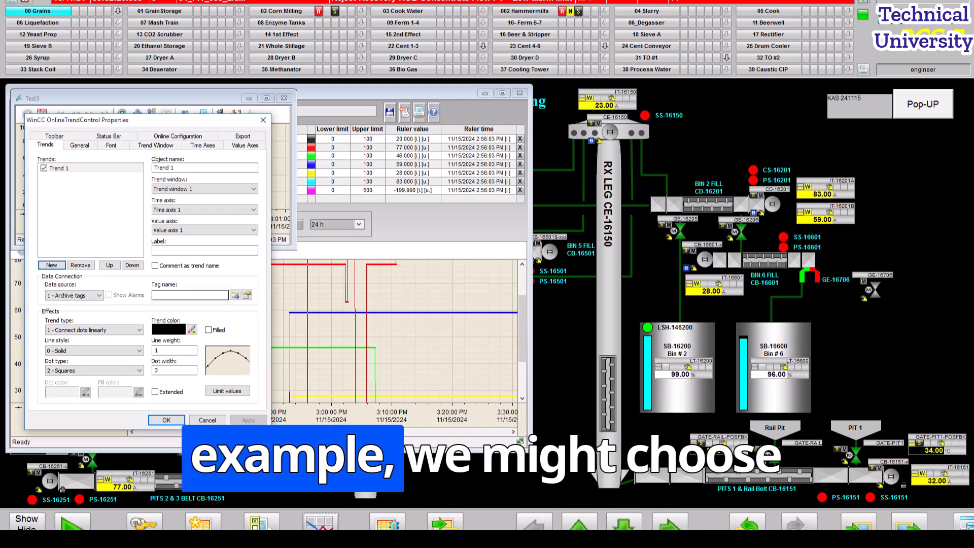
click(235, 295)
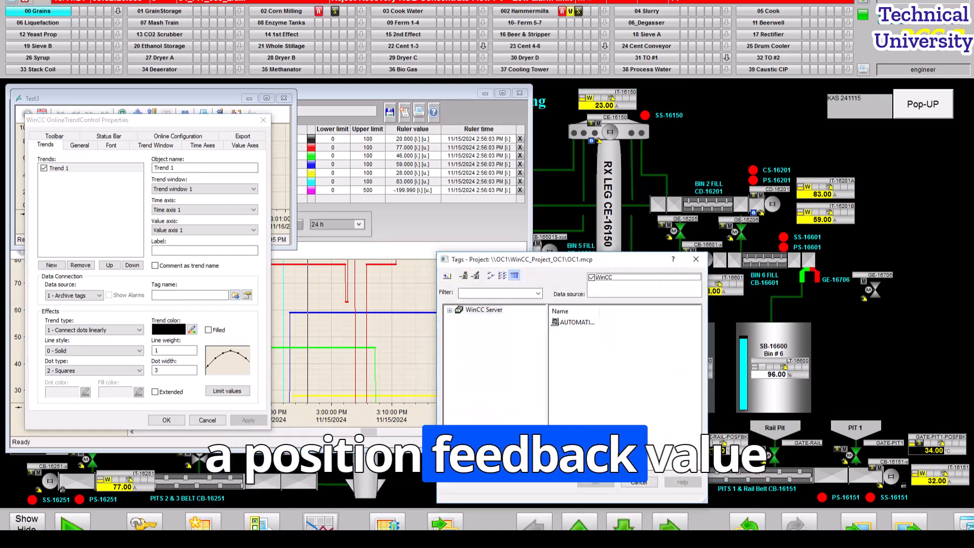
drag(559, 260, 482, 237)
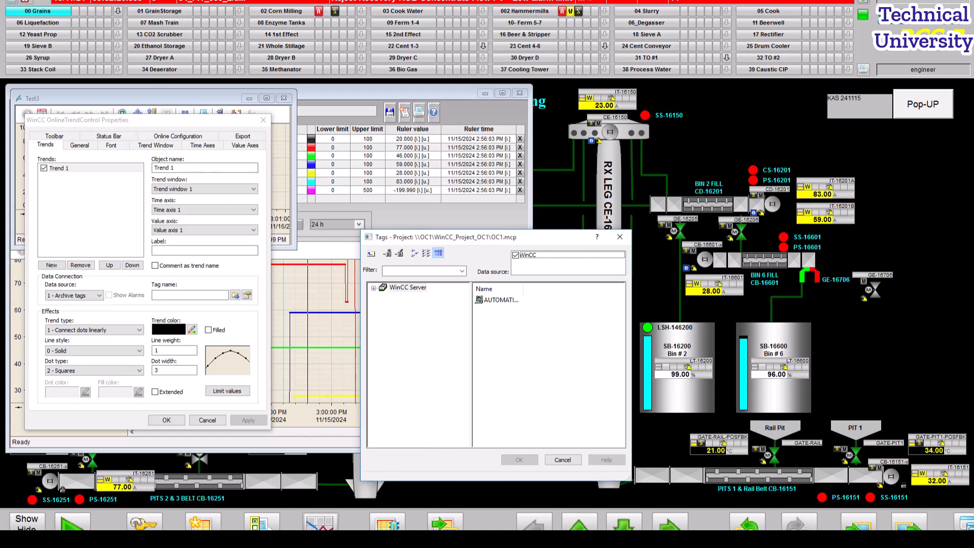
click(620, 237)
Filter the tags by *gate* and assign the GATE-PIT1-POSFBK tag from the SystemArchive to Trend 1
drag(189, 122, 377, 130)
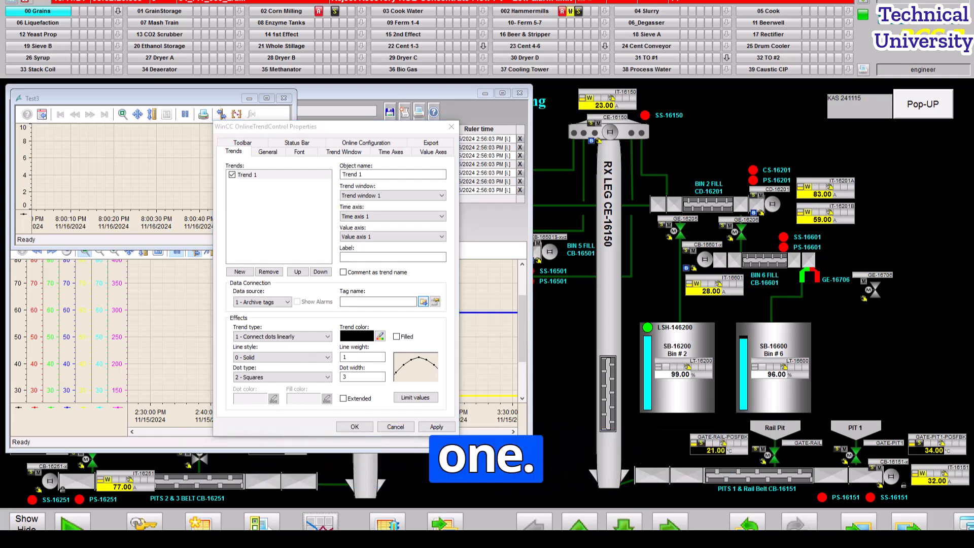
click(423, 302)
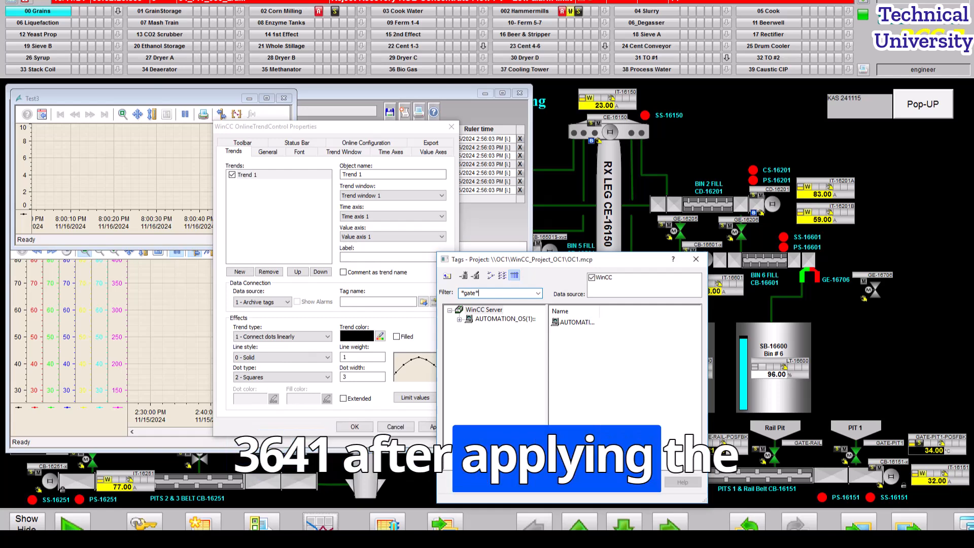
click(460, 320)
click(469, 329)
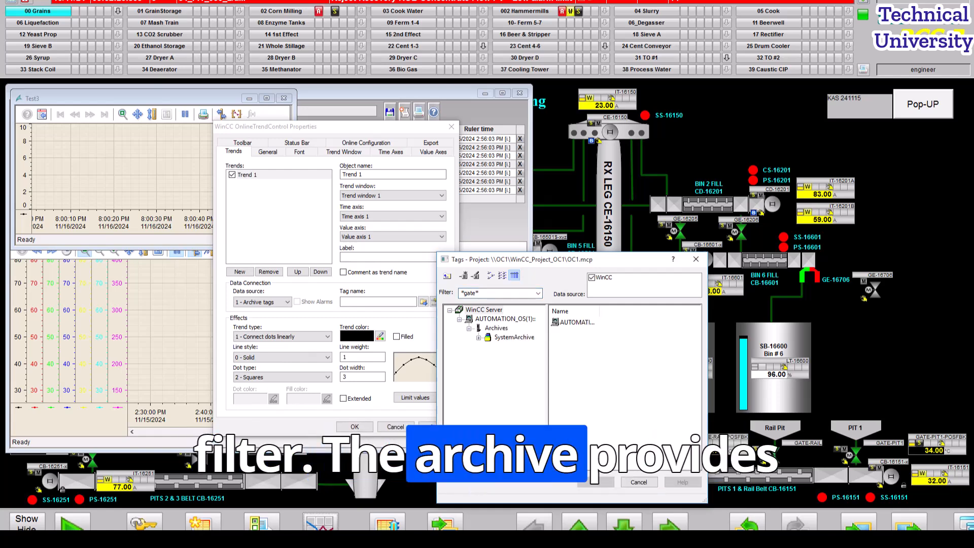
click(514, 338)
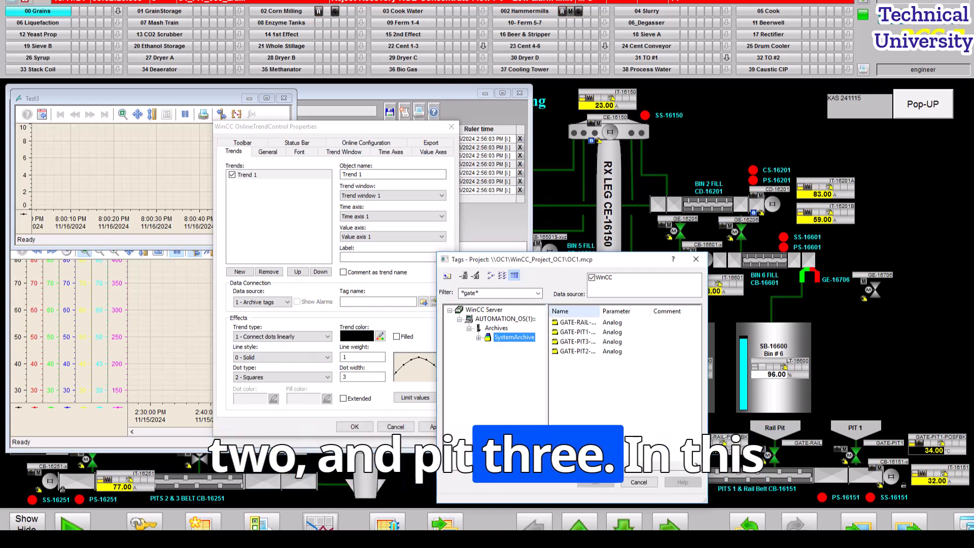
drag(600, 311, 628, 311)
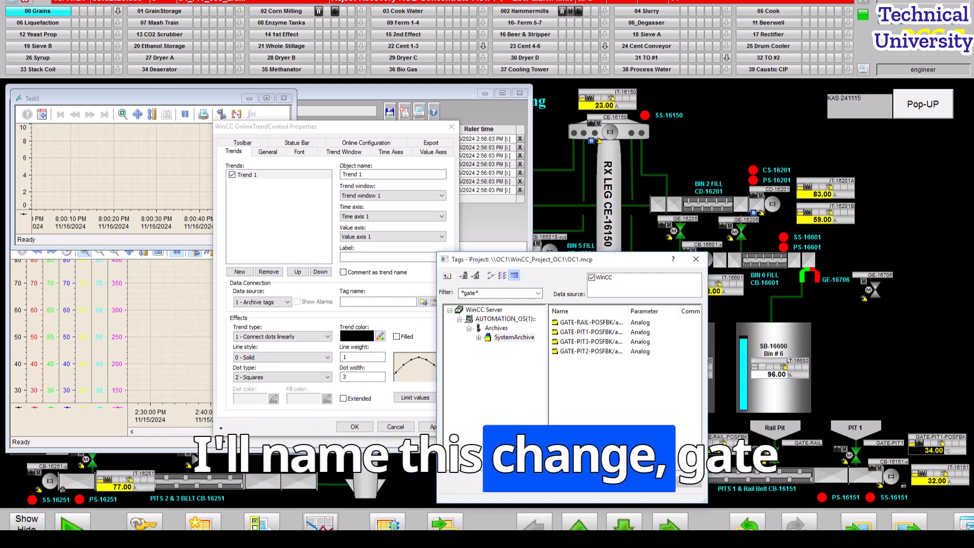
click(591, 332)
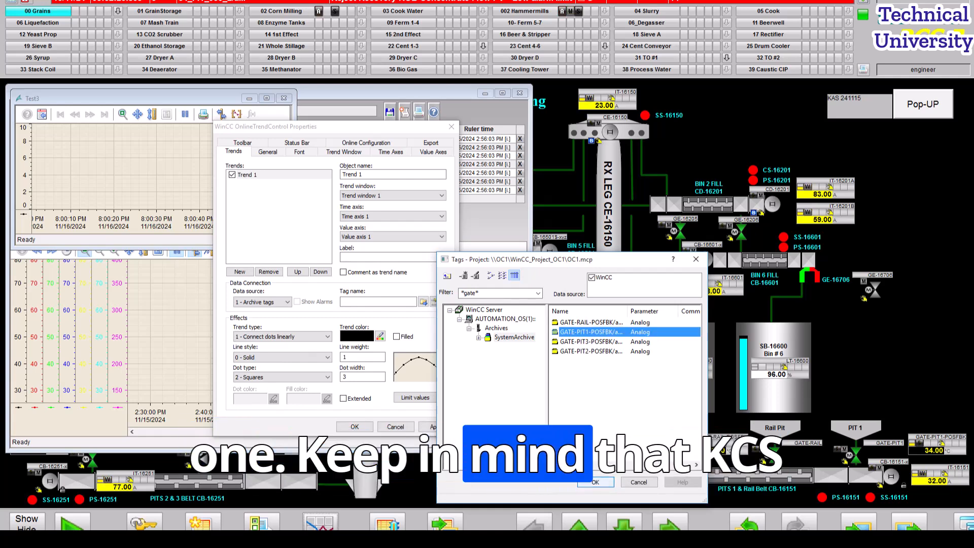
click(596, 482)
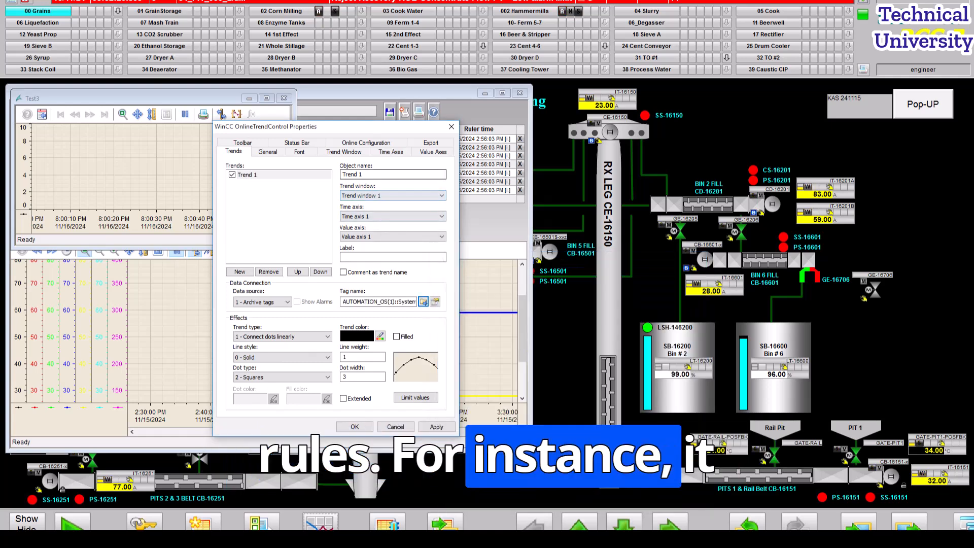
Rename Trend 1 as Gate-PIT1 and open the trend control's time axis settings
drag(364, 174, 343, 174)
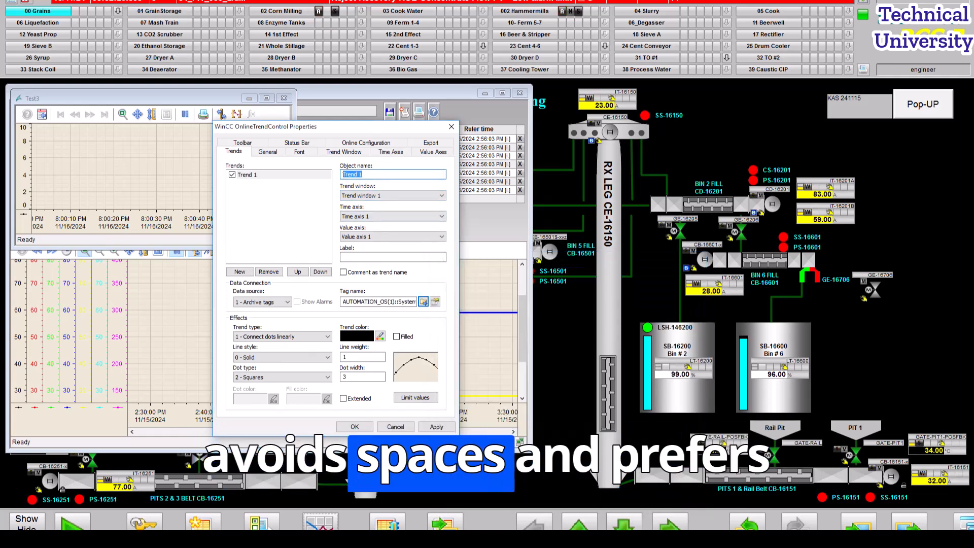
text(Gate-PIT1)
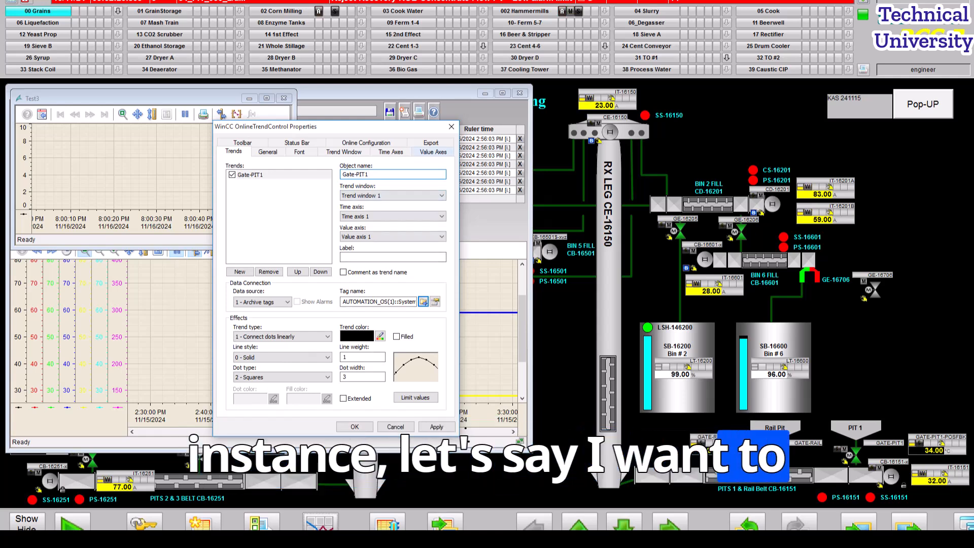
click(390, 151)
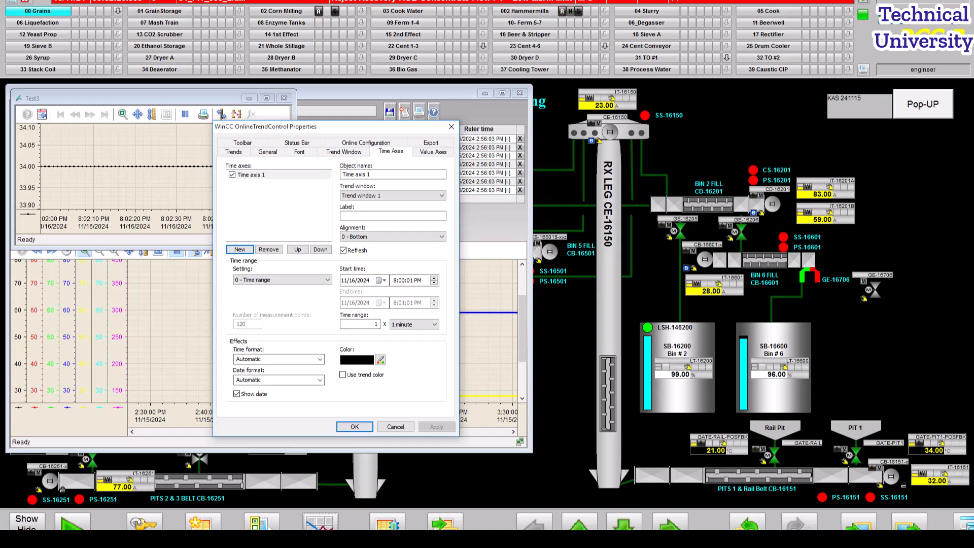
Keep Time axis 1 at a time range of 1 x 1 minute and confirm the Test3 trend properties
click(414, 324)
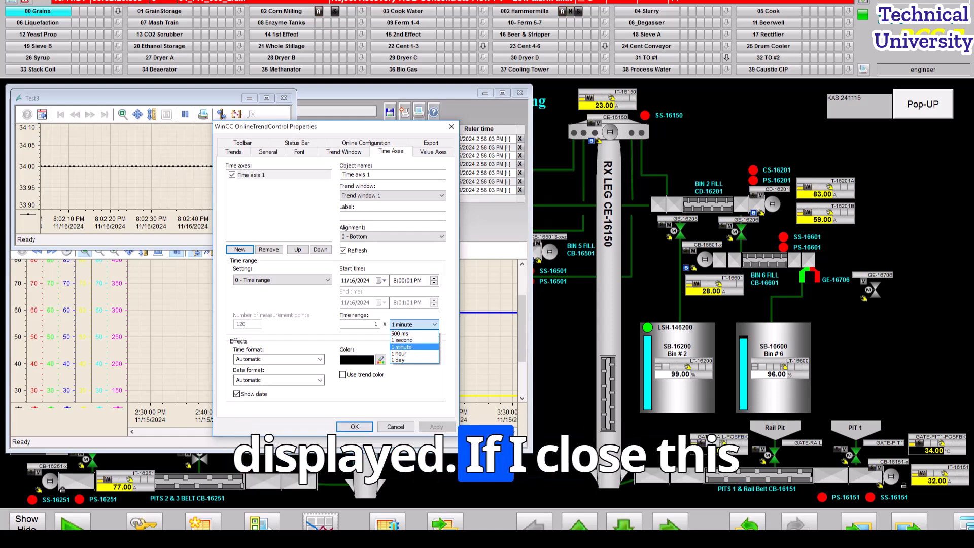
click(402, 347)
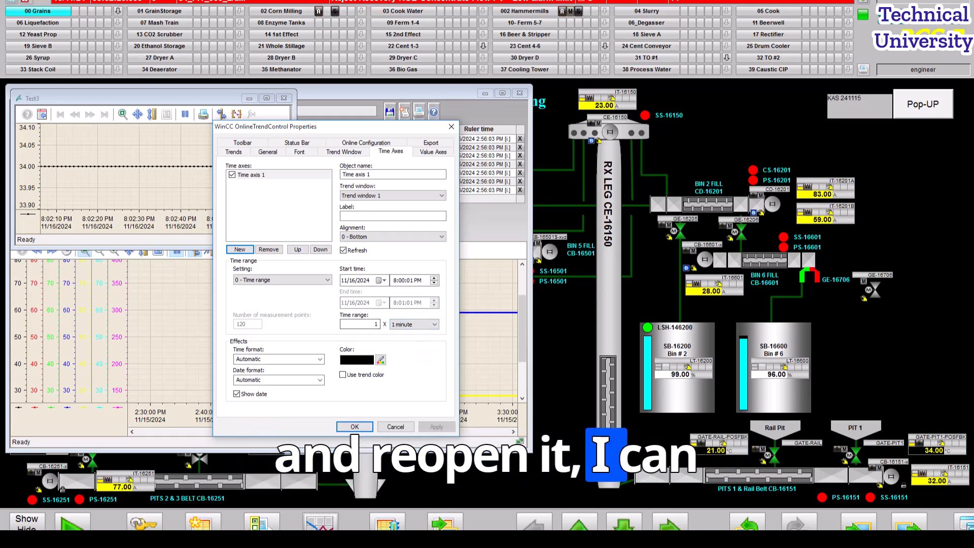
click(355, 427)
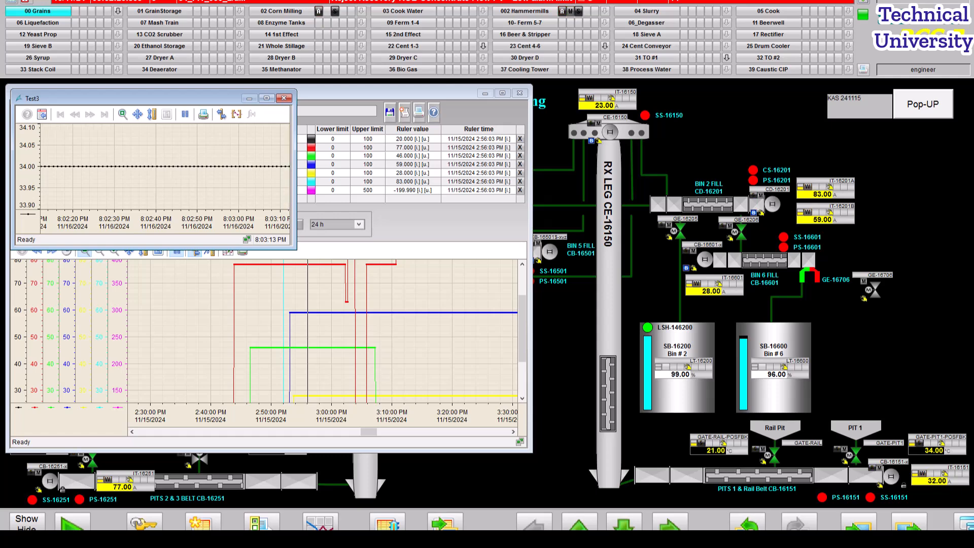
Enlarge the Test3 trend window, and close both the Test3 and Test2 trend windows
drag(296, 249, 455, 364)
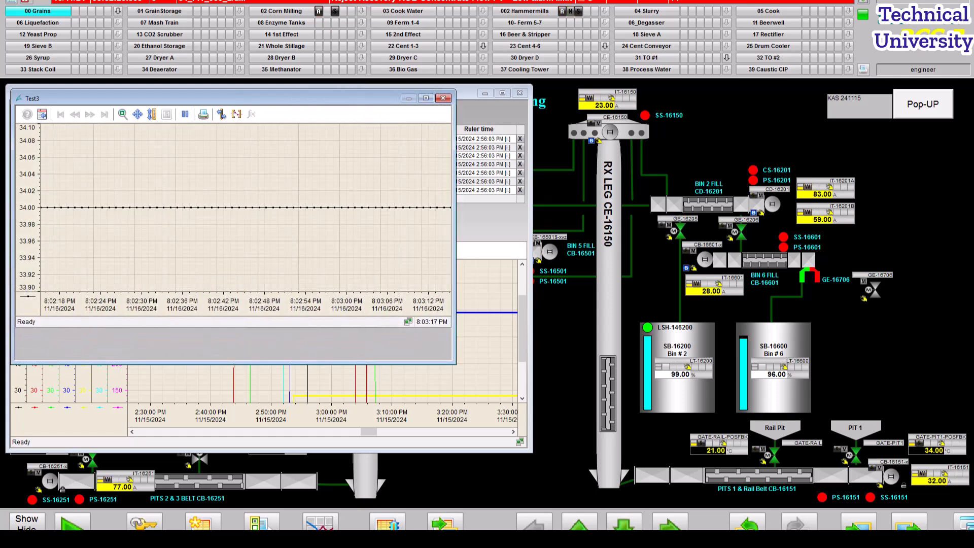
click(443, 98)
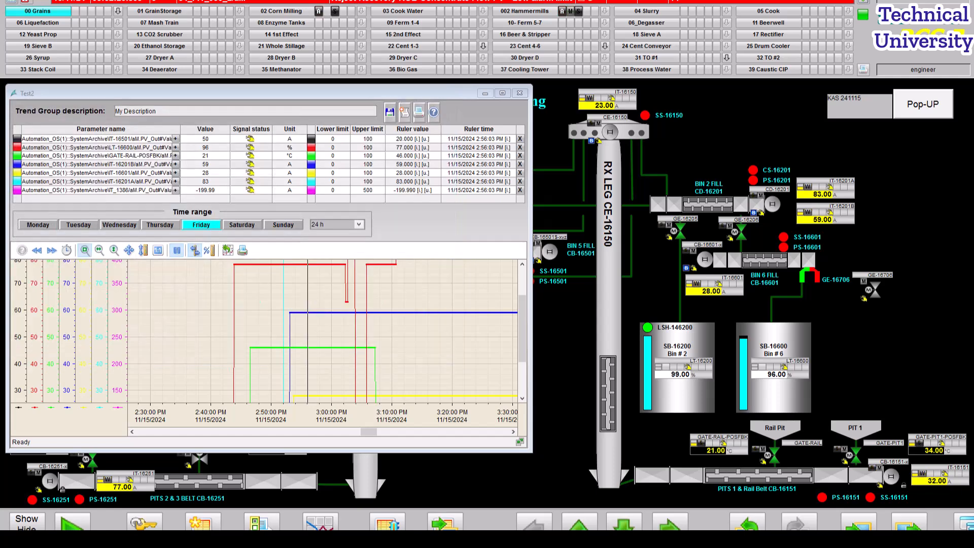
click(520, 92)
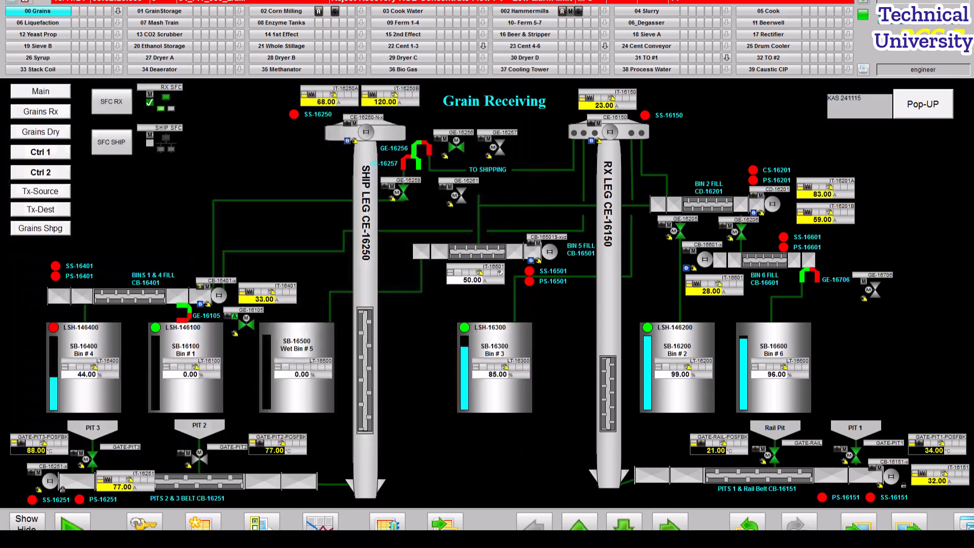
Reopen the saved Test3 group from the online trends list and enlarge its window
click(319, 523)
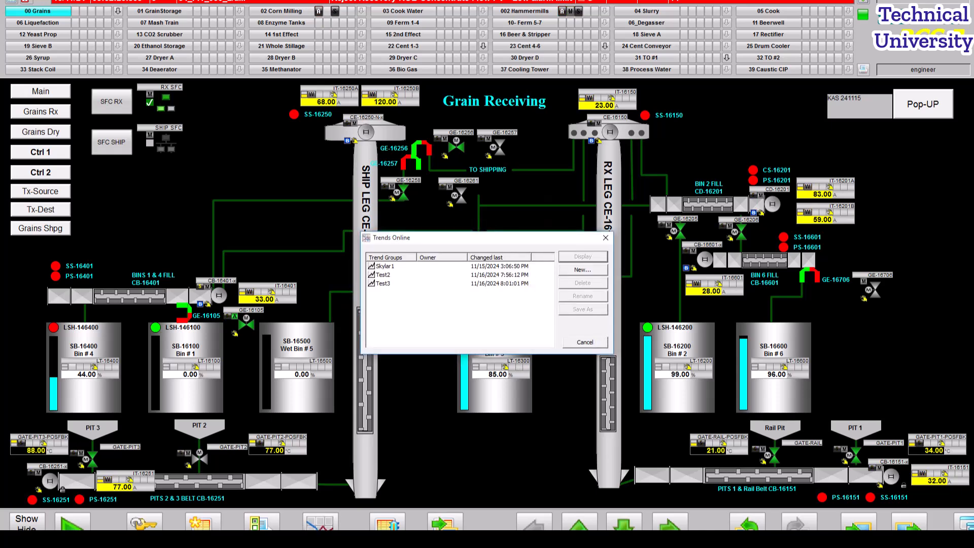
click(384, 284)
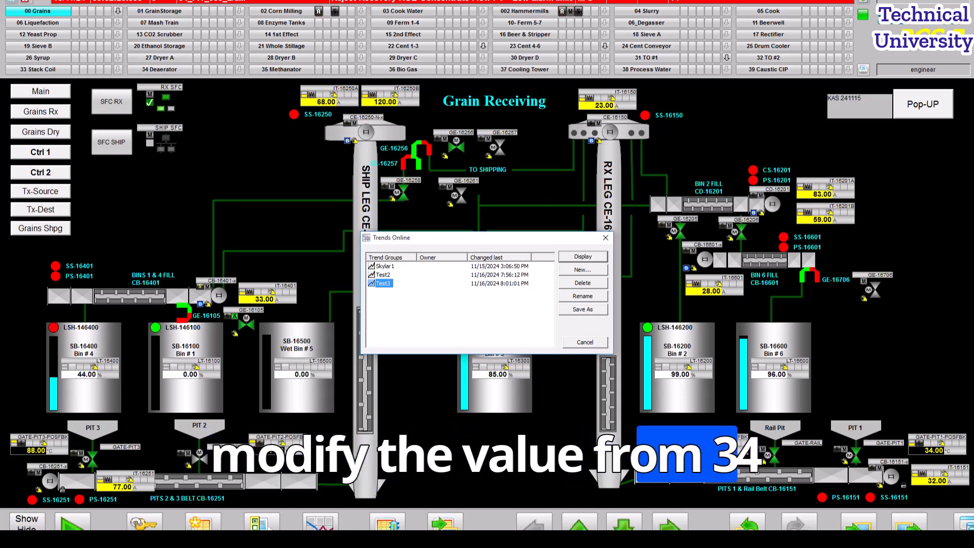
click(583, 257)
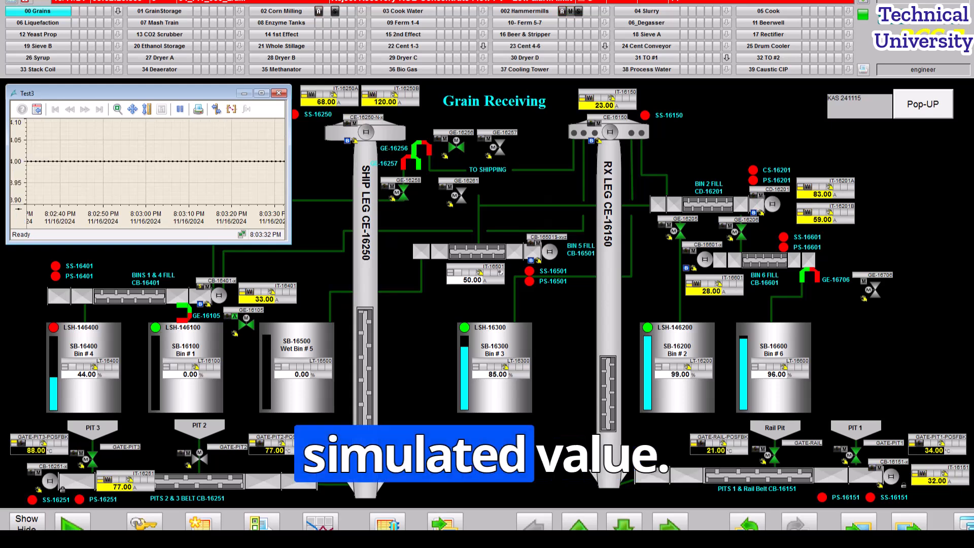
drag(291, 244, 557, 433)
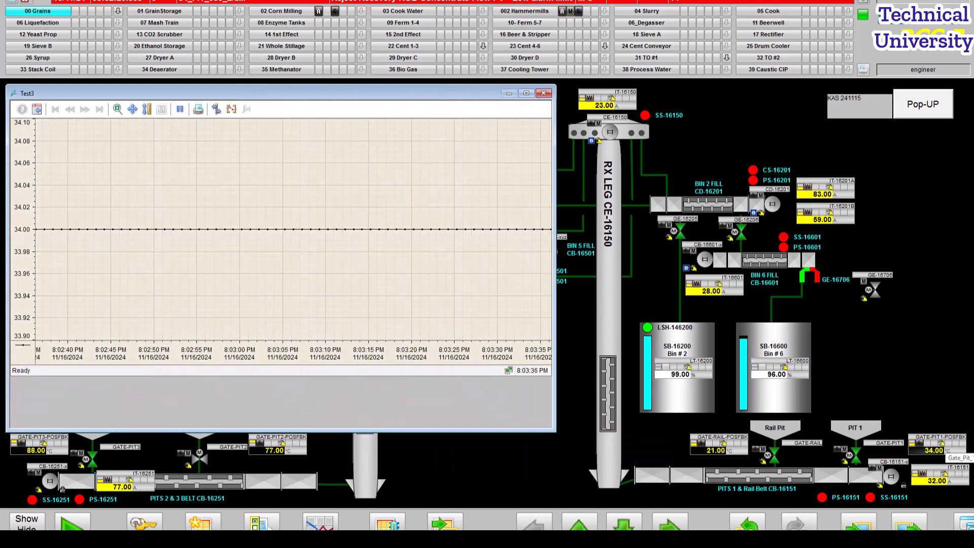
Open the GATE-PIT1-POSFBK faceplate, place it beside the Test3 trend and set its simulated process value to 60
click(939, 450)
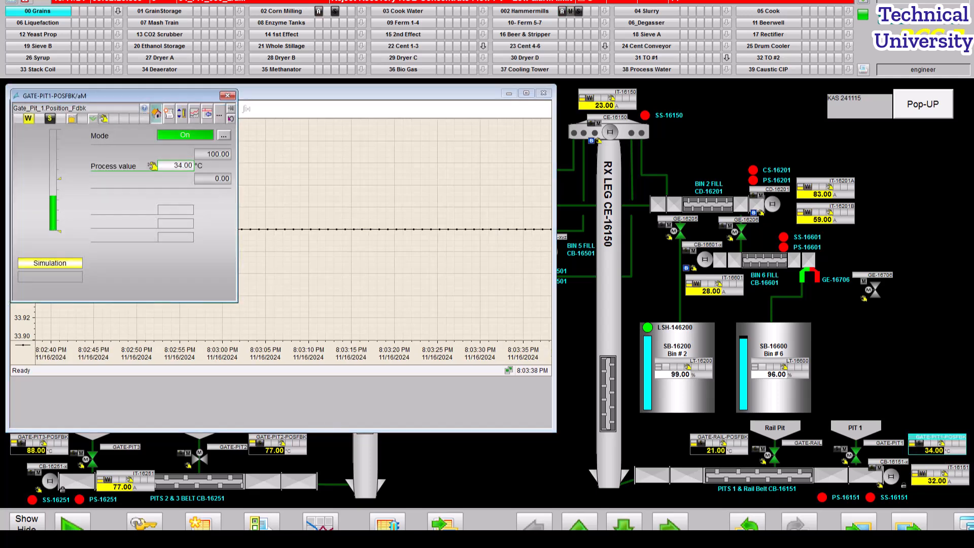
drag(76, 96, 685, 173)
click(784, 244)
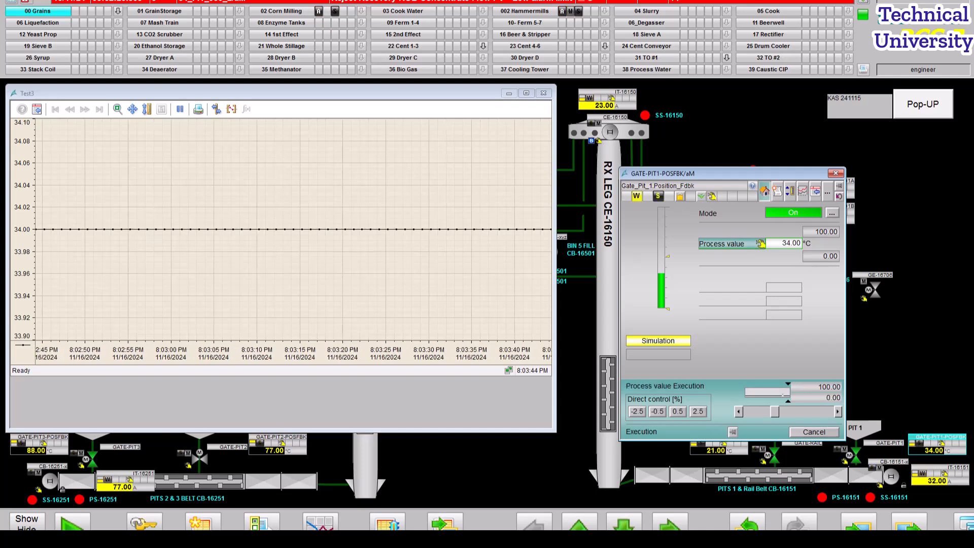
text(5)
key(BackSpace)
text(60)
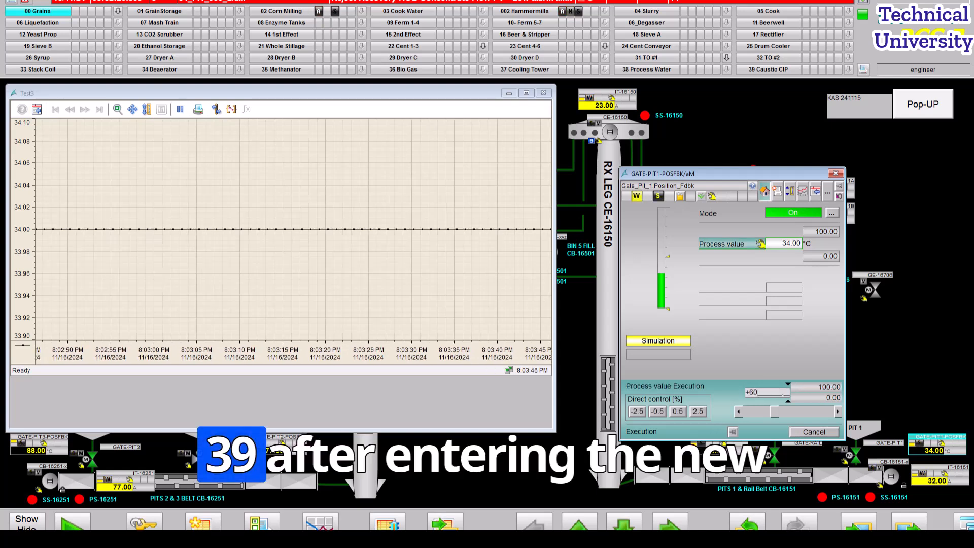
key(Return)
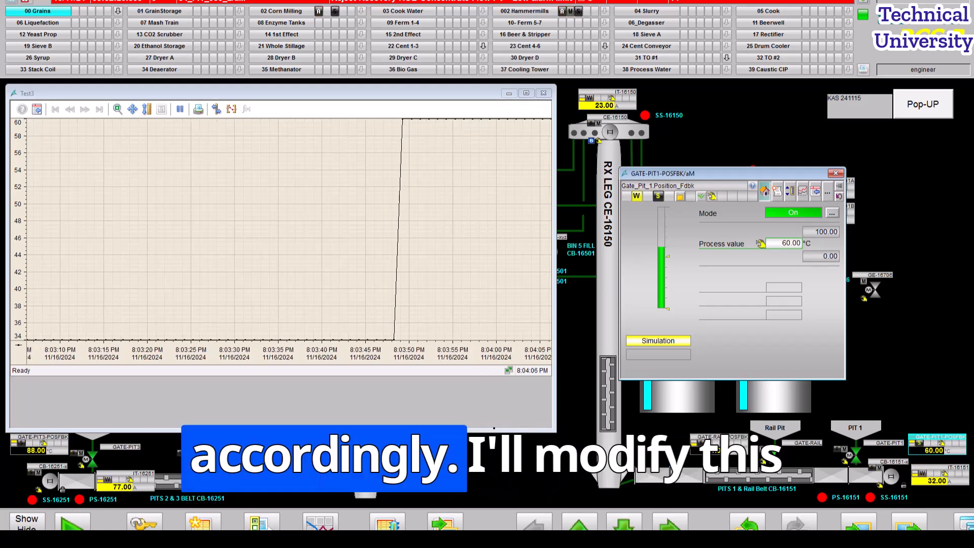
Set the simulated process value of GATE-PIT1-POSFBK to 52
click(784, 243)
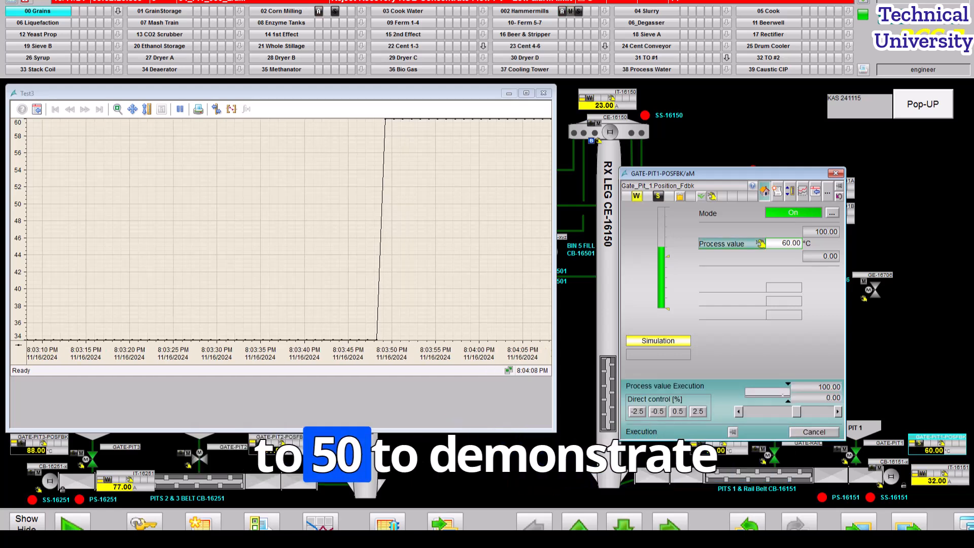
text(+52)
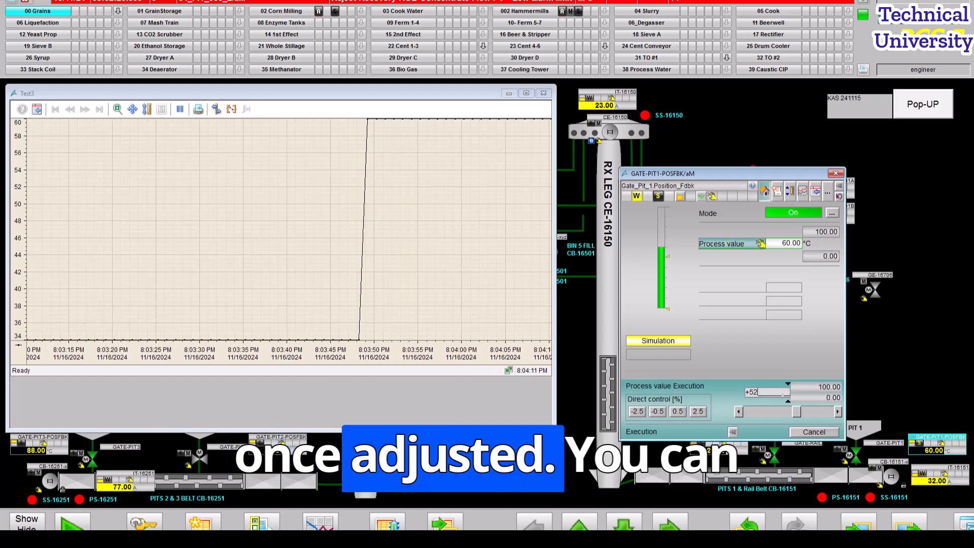
key(Return)
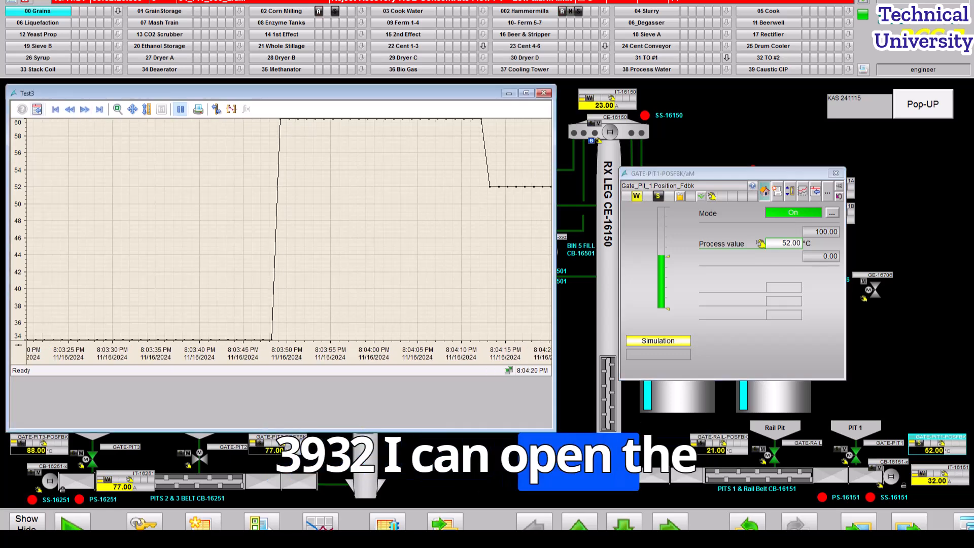
Set the Test3 time axis to Start to end time with a start date of 11/14/2024, apply it and close the properties
click(37, 109)
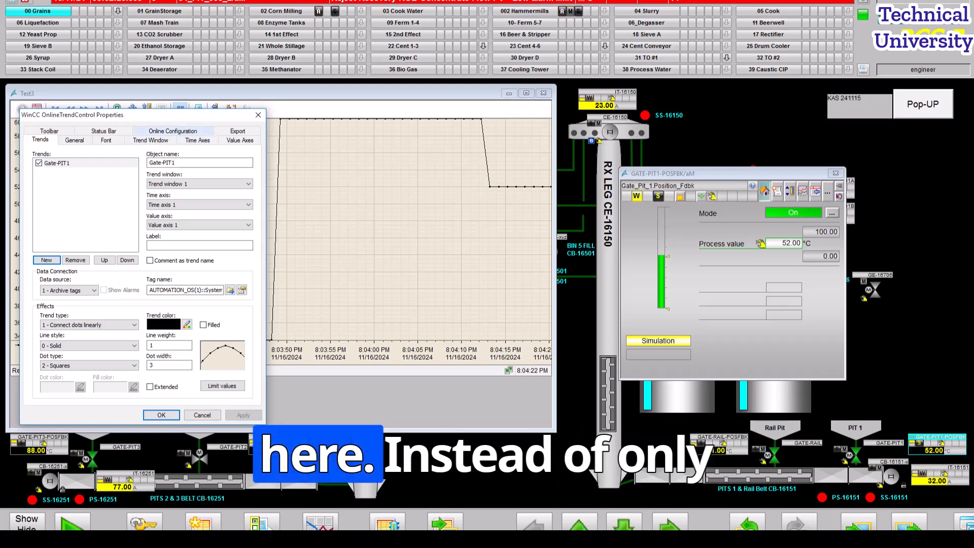
click(197, 139)
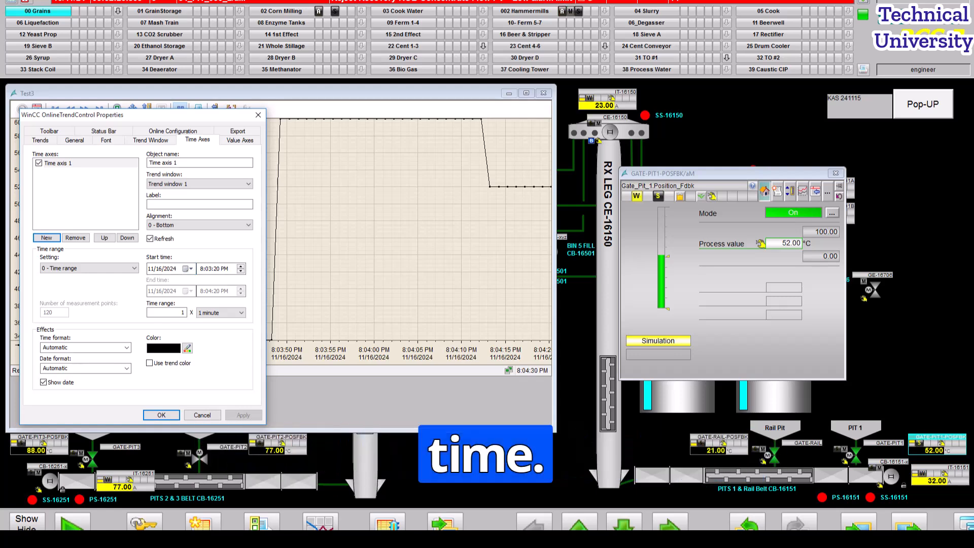
click(89, 268)
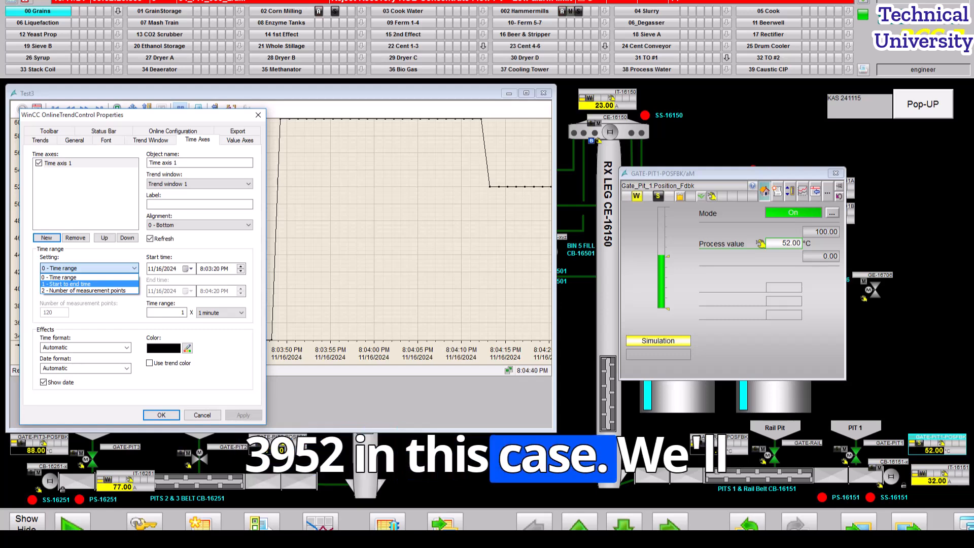
click(66, 284)
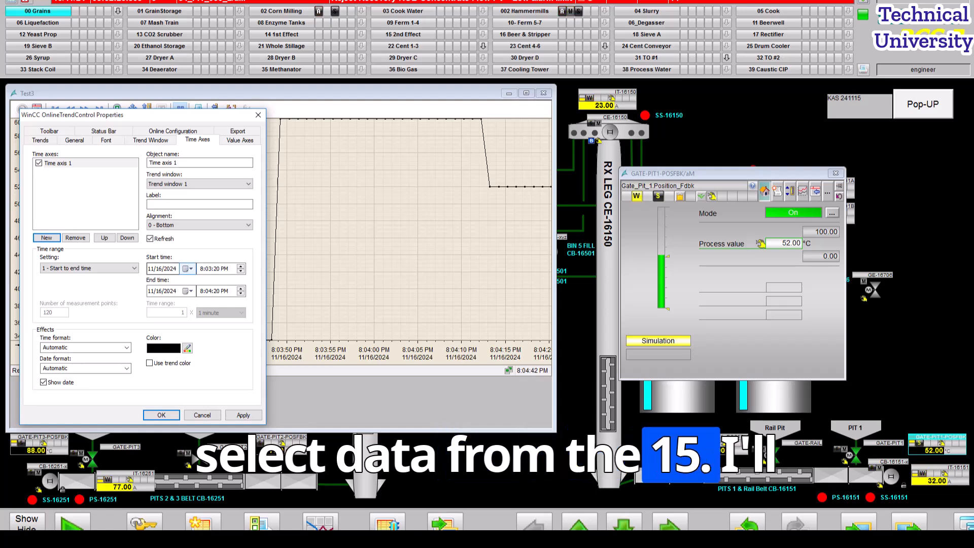
click(188, 269)
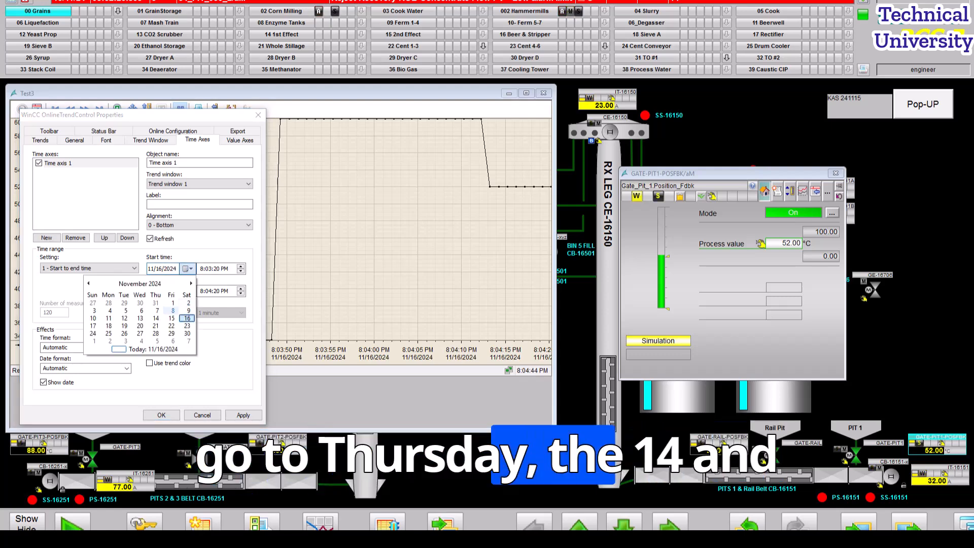
click(156, 318)
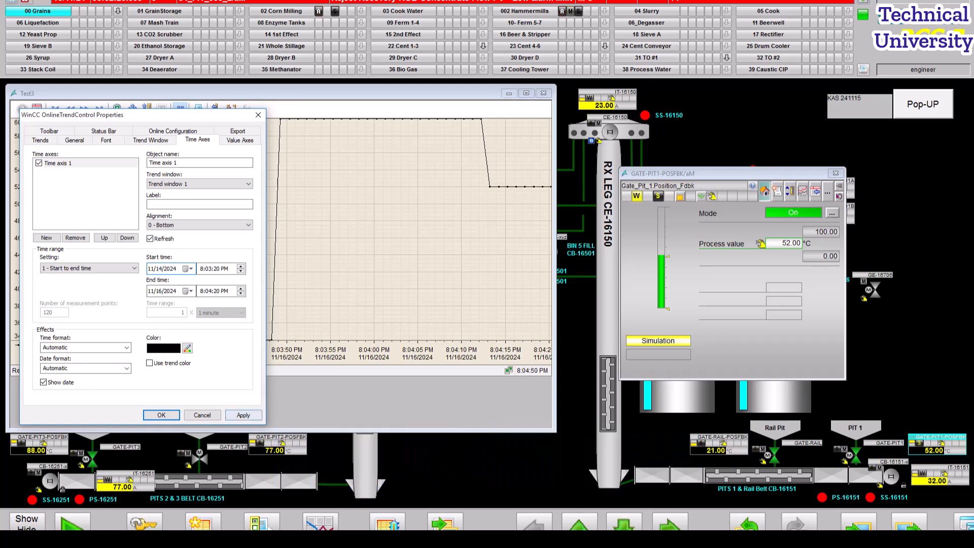
click(243, 415)
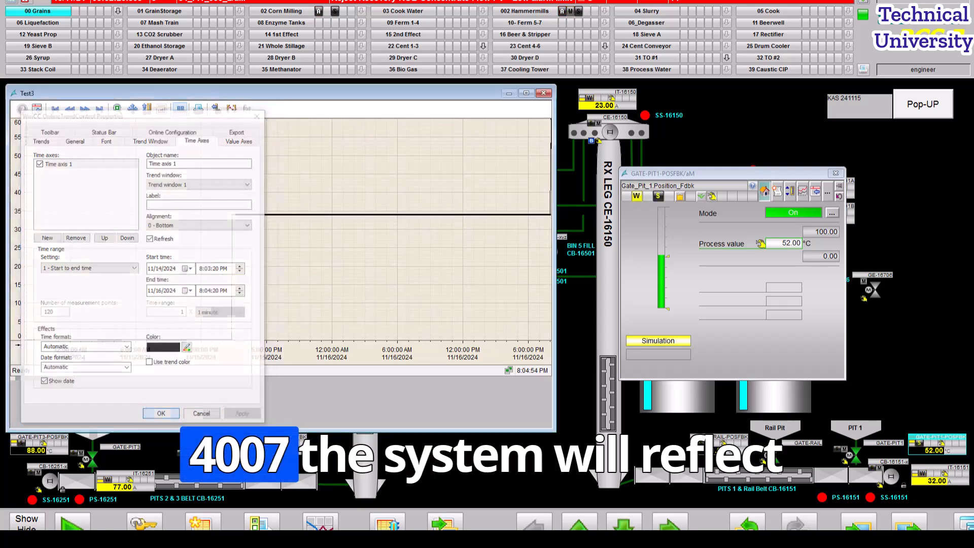
click(202, 415)
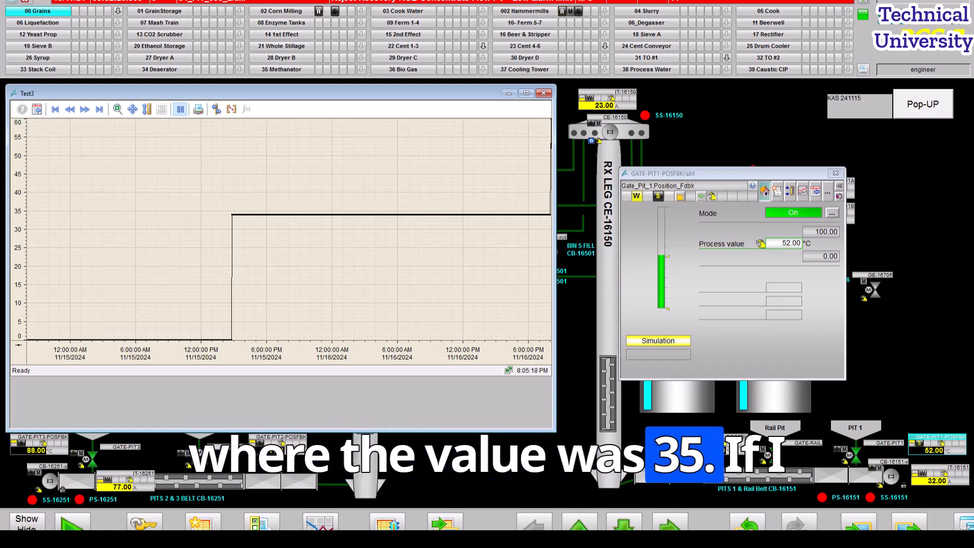
Page the Test3 trend forward, back and forward again through its data records
click(85, 109)
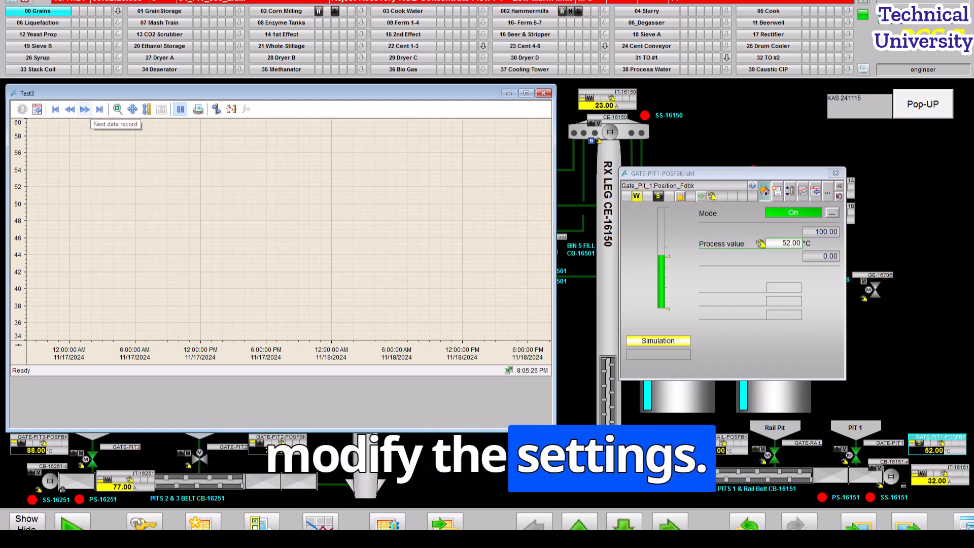
click(69, 109)
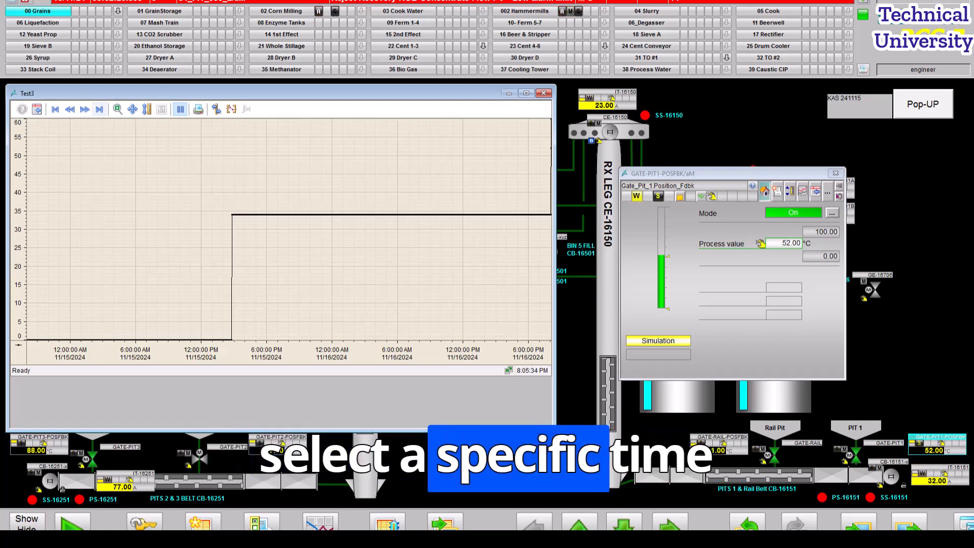
click(85, 109)
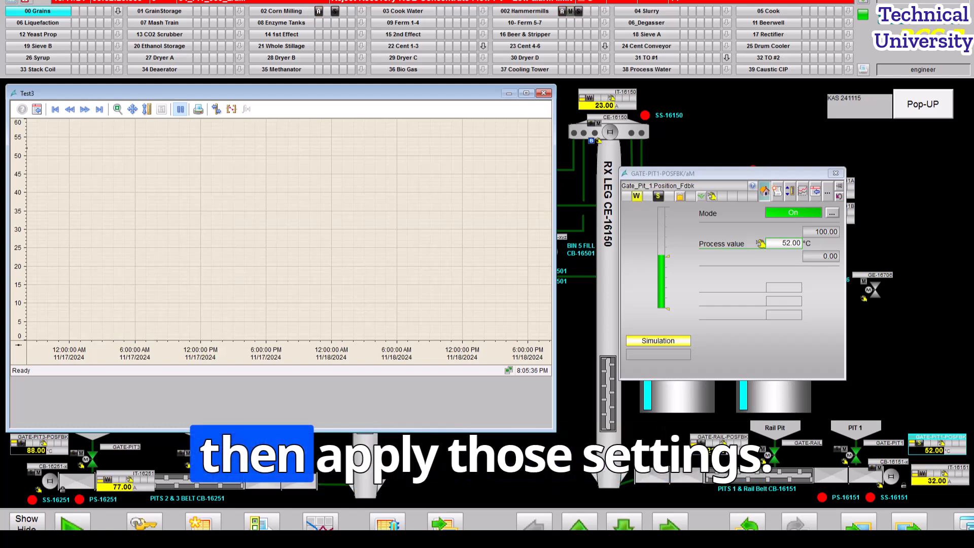
Switch the Test3 time axis setting to Time range, choose 1 x 1 hour and apply it
click(37, 109)
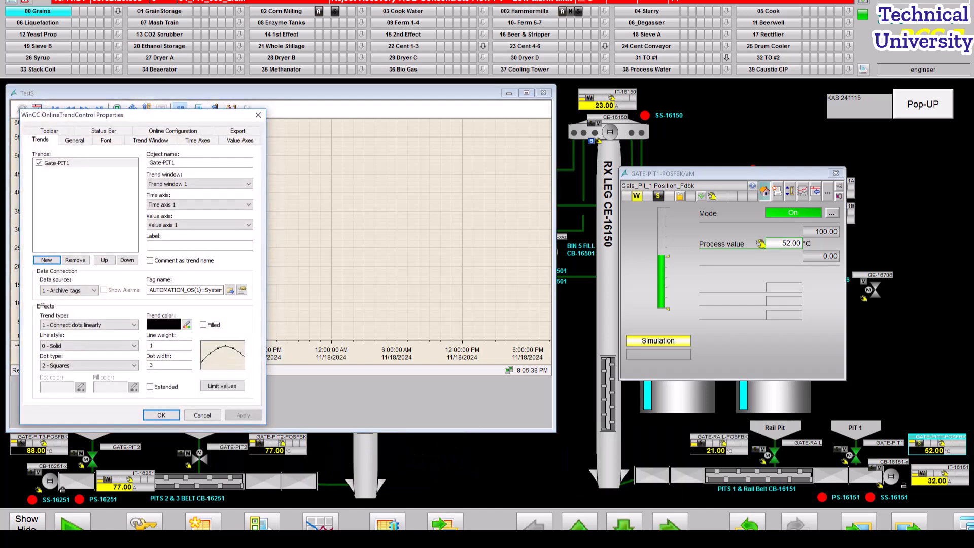
click(197, 140)
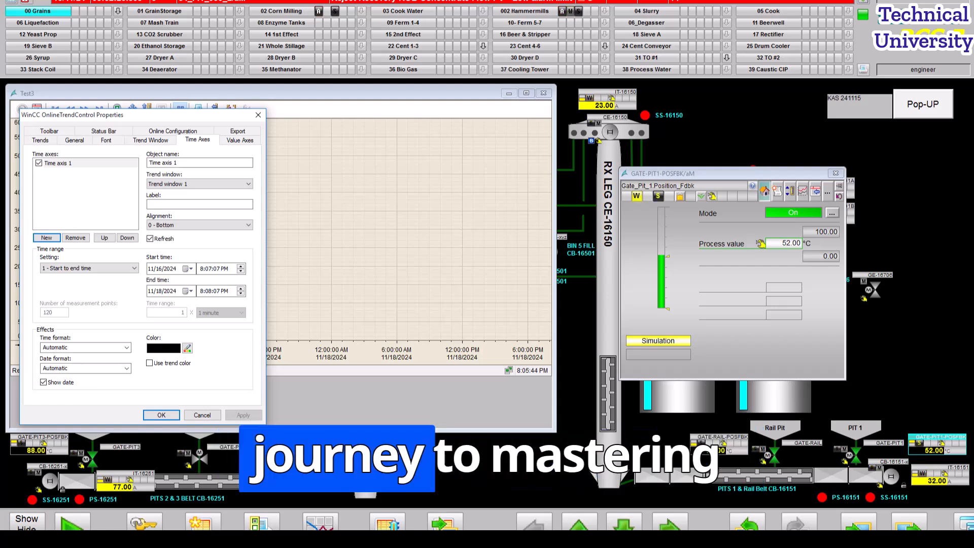
click(89, 269)
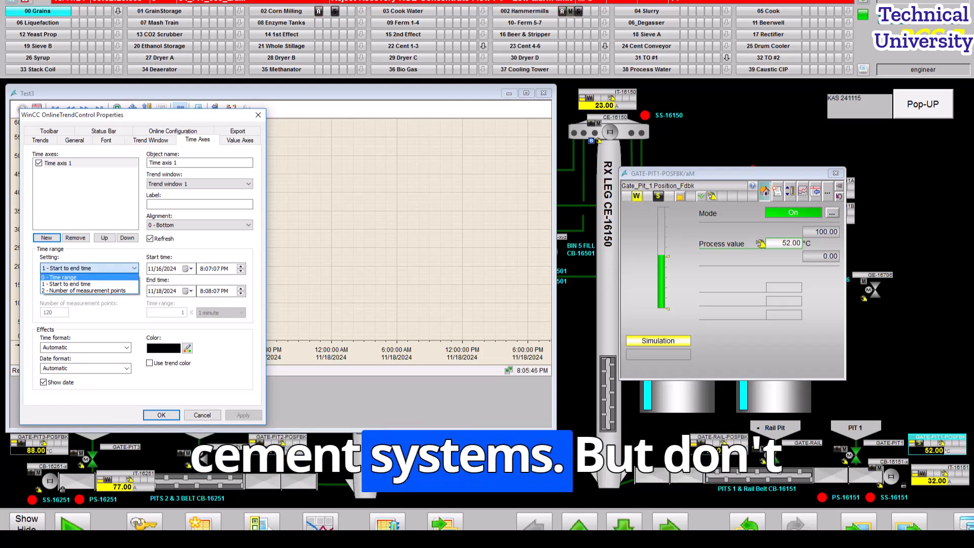
click(76, 277)
double_click(183, 313)
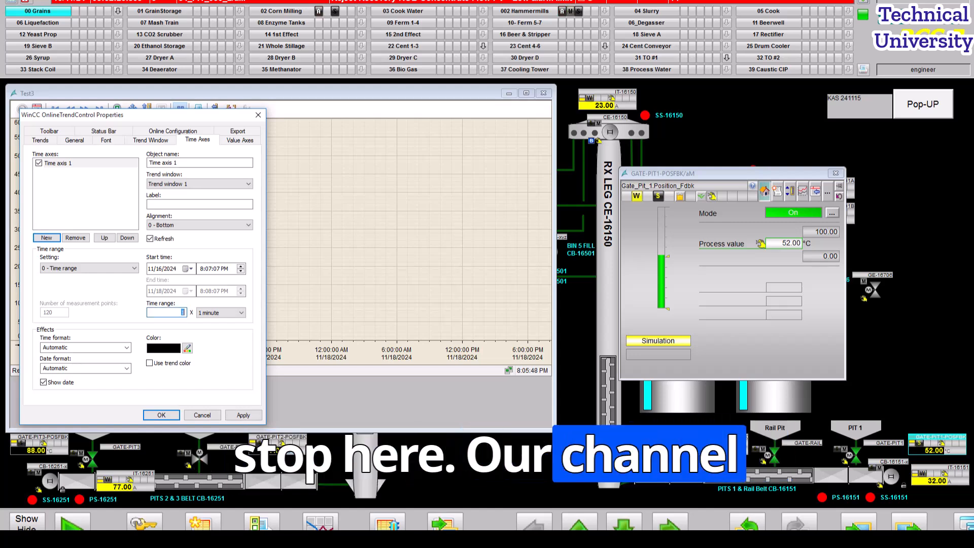
click(241, 312)
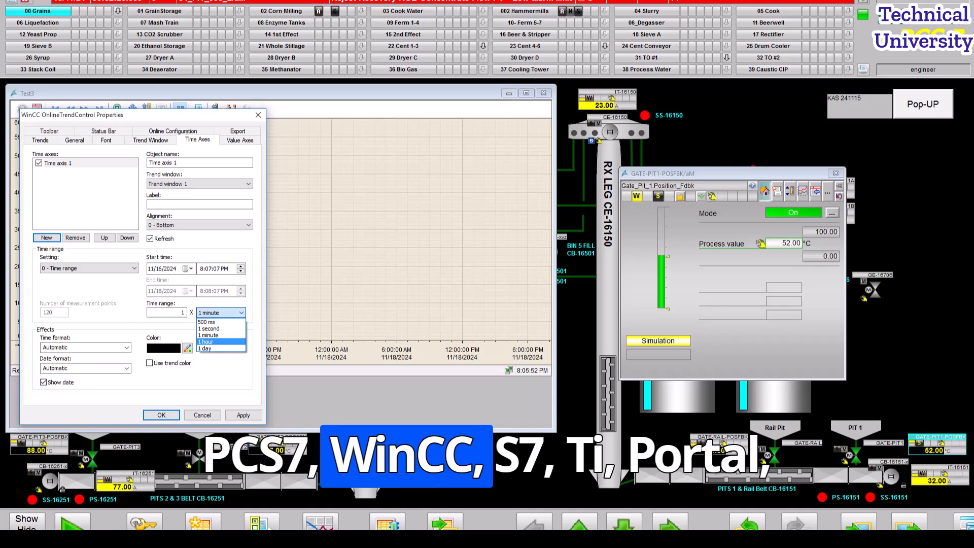
click(221, 341)
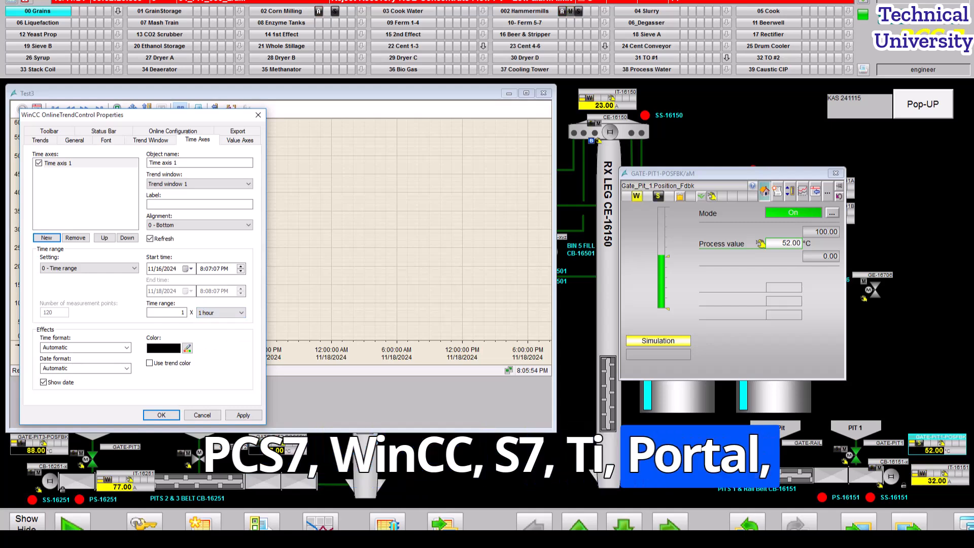
click(243, 415)
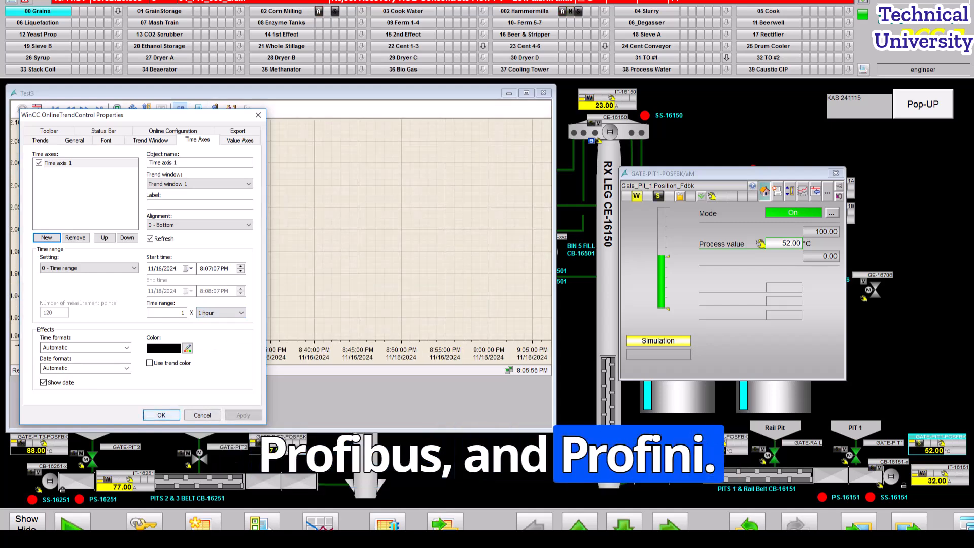
Close the Test3 properties, page back to the last recorded hour, zoom in on the latest value change and restart the trend
click(162, 415)
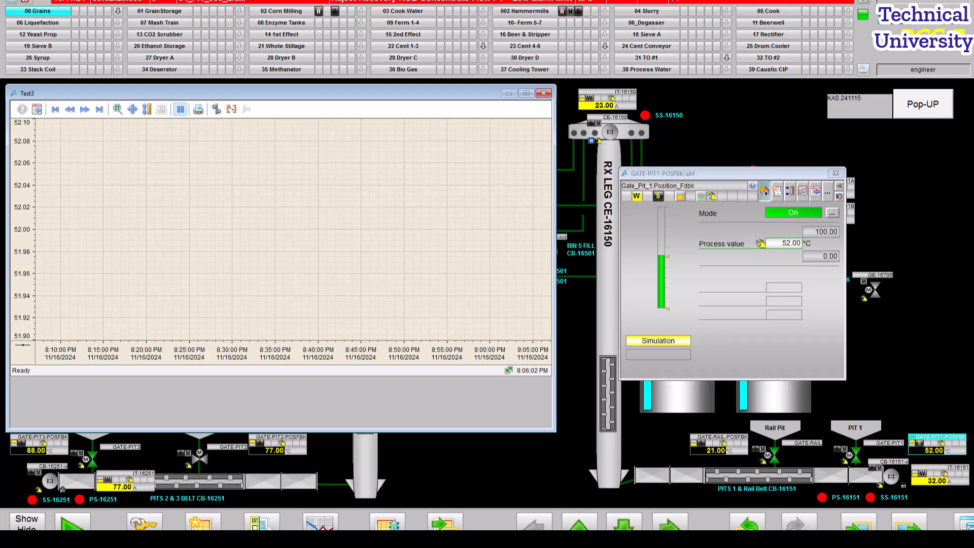
click(70, 109)
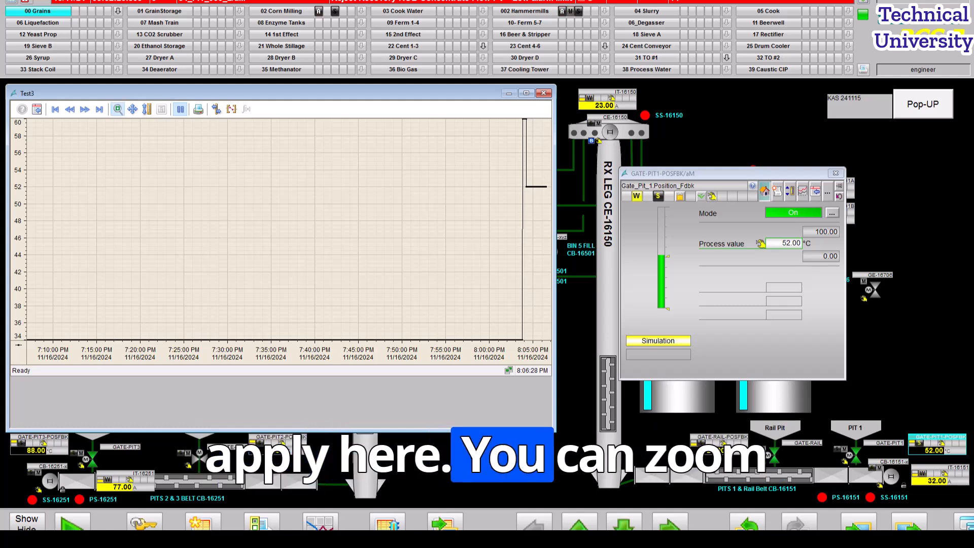
drag(499, 134, 547, 205)
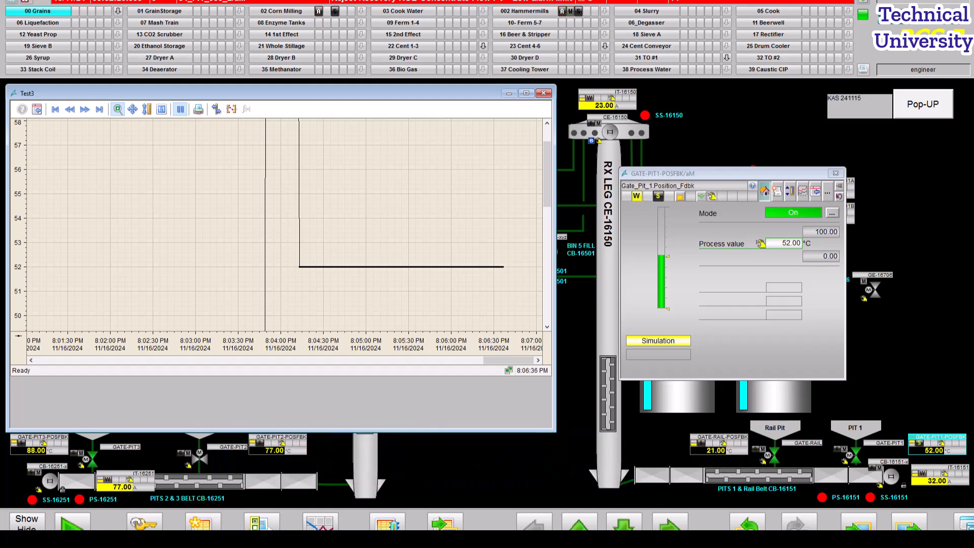
click(180, 109)
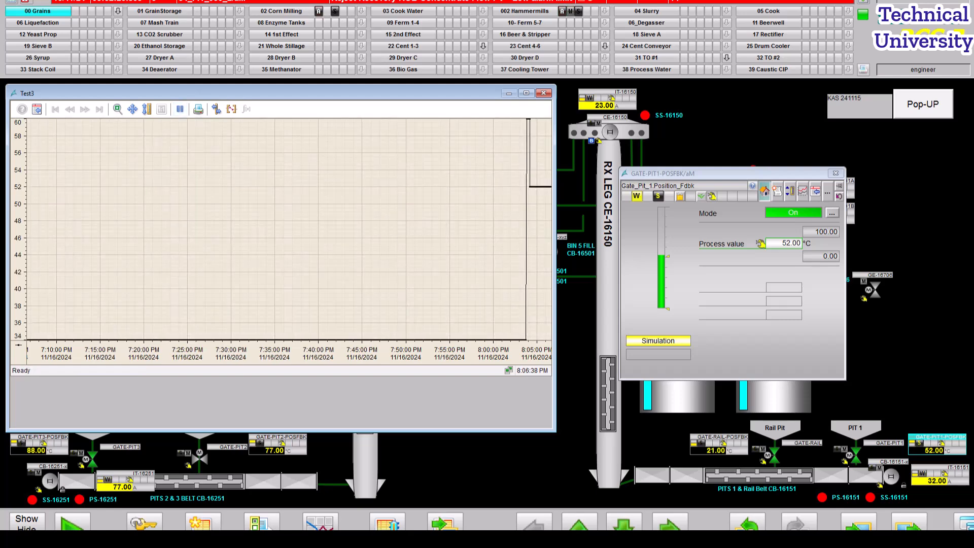
Show the Test3 statistics area and set its lower and upper time limits to about 7:52:49 and 8:06:31 on 11/16/2024
click(231, 110)
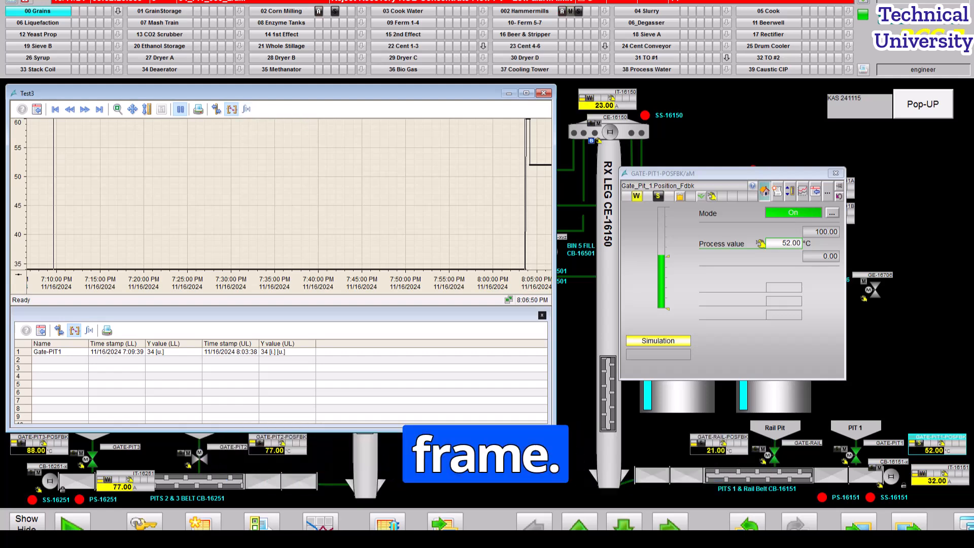
drag(54, 195, 401, 195)
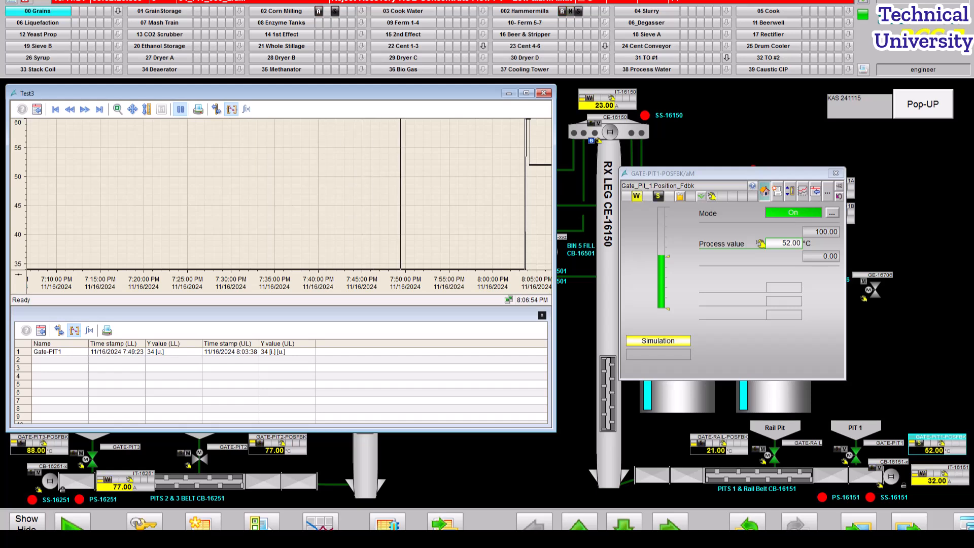
drag(525, 196, 544, 195)
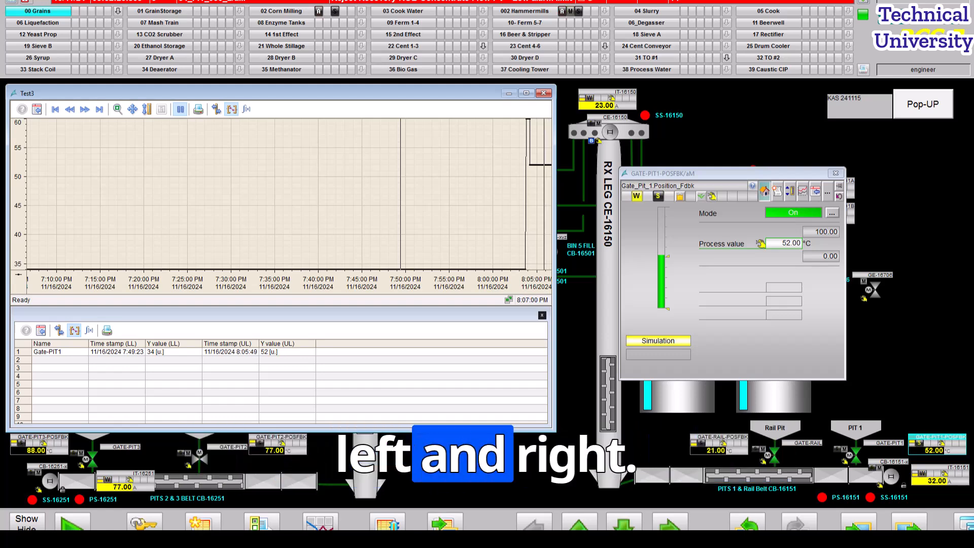
drag(400, 196, 431, 195)
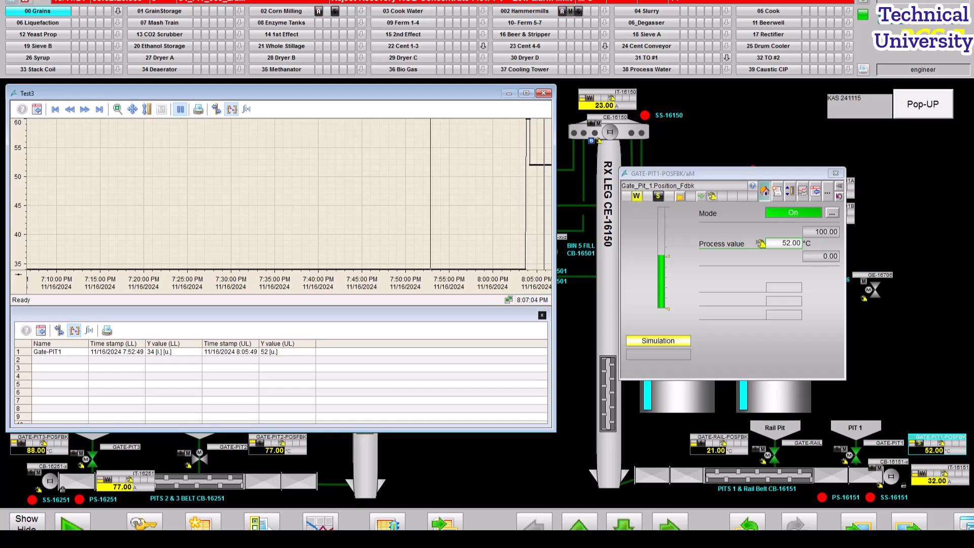
drag(544, 196, 550, 195)
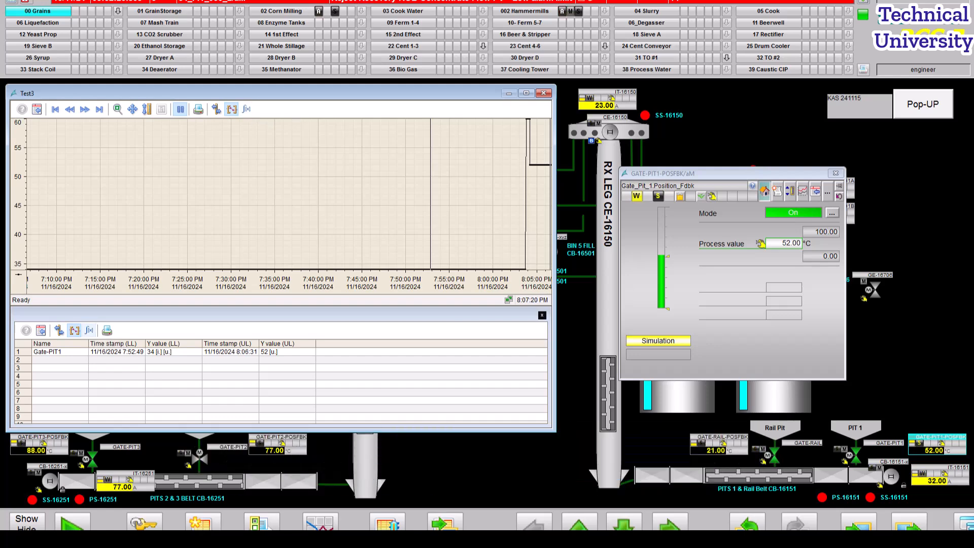
Evaluate the Gate-PIT1 statistics for the selected range and display the trend value with the ruler
click(89, 330)
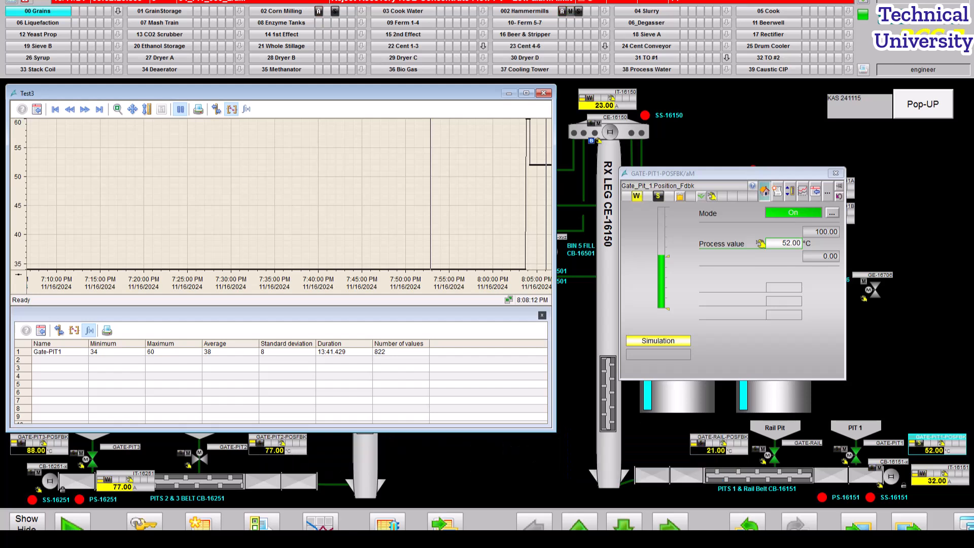
drag(430, 194, 449, 194)
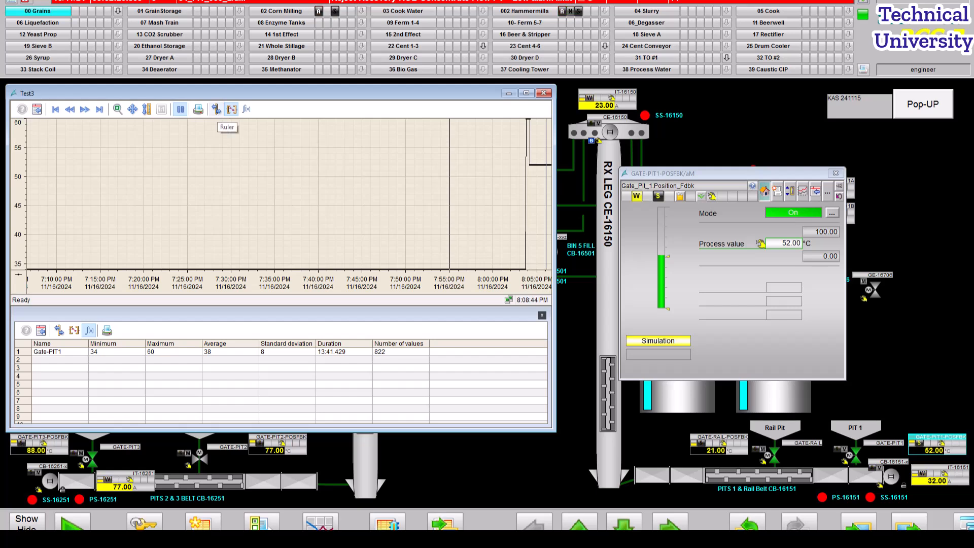
click(217, 110)
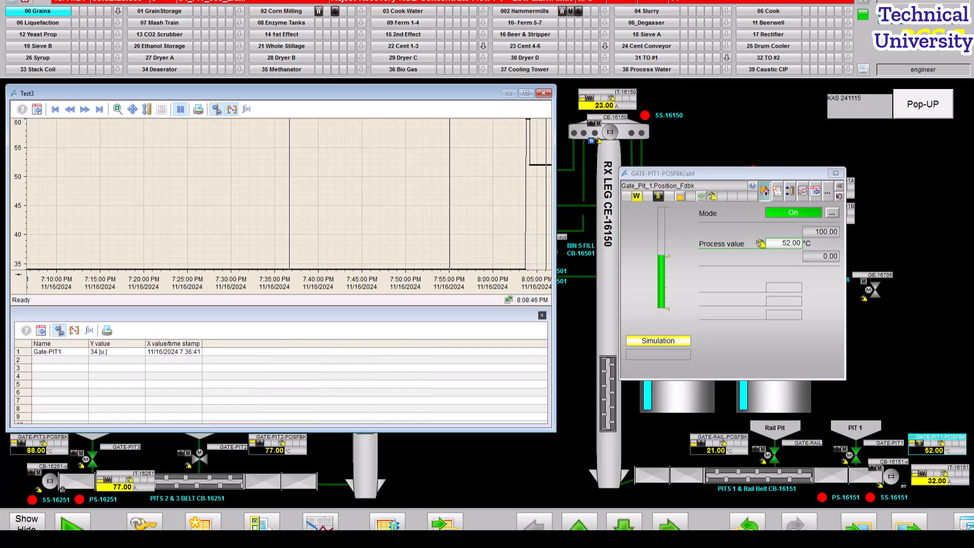
click(217, 109)
click(216, 109)
Jump to the latest Test3 data record and page the trend back hour by hour to the period starting around 4:10 PM
click(99, 109)
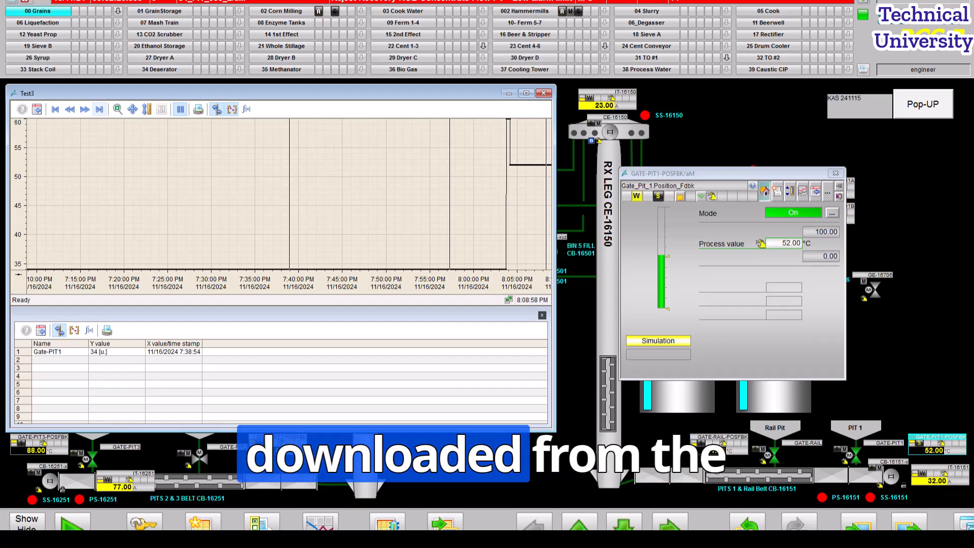
click(70, 109)
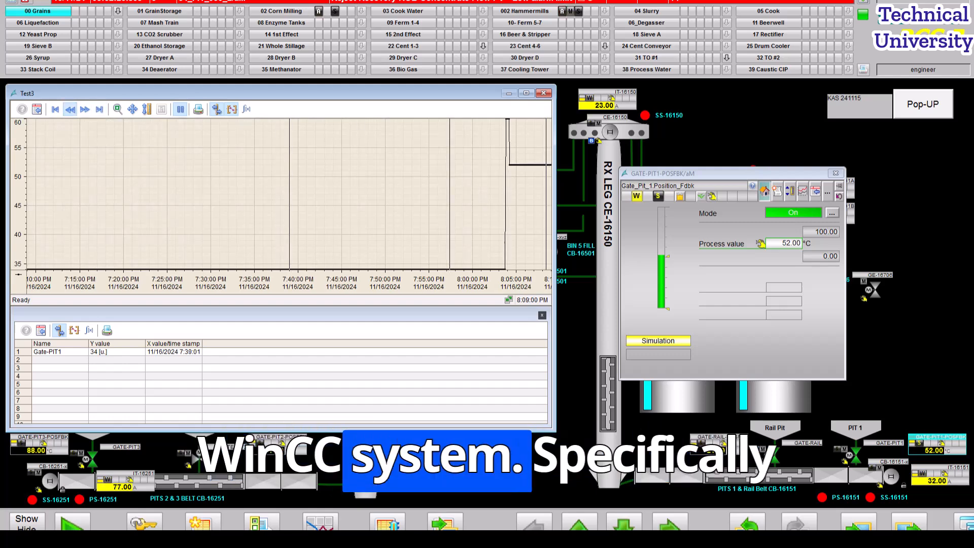
click(70, 109)
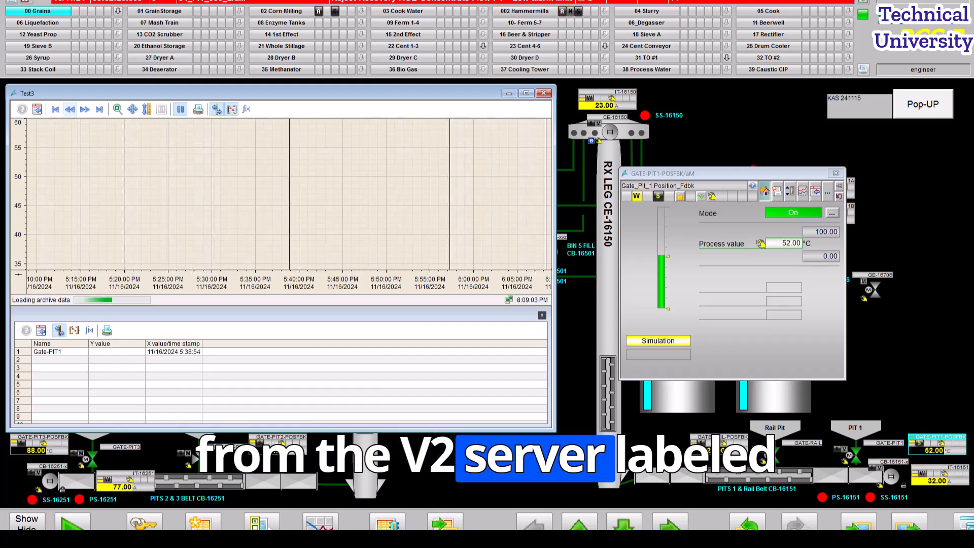
click(70, 109)
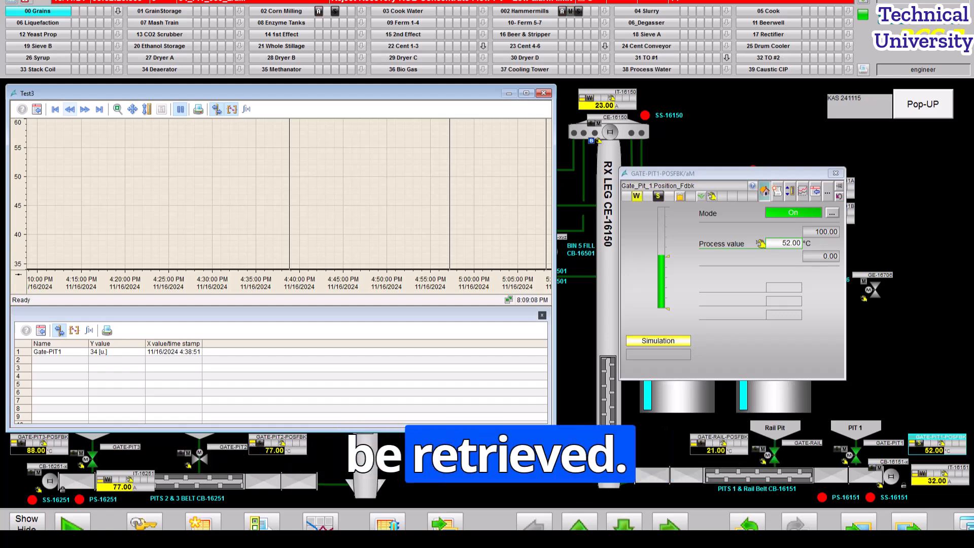
Check the state of the connected servers, close the overview and reposition the GATE-PIT1-POSFBK faceplate
click(863, 14)
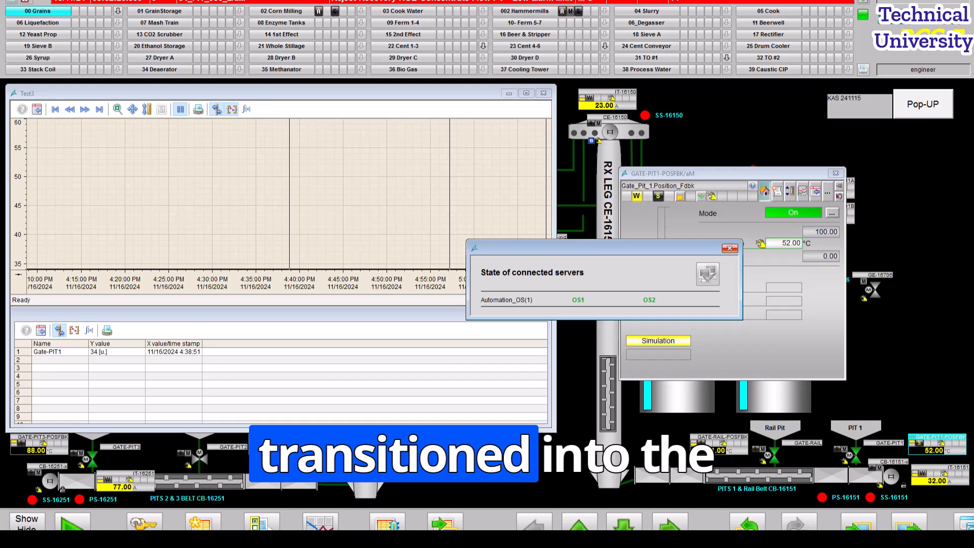
click(730, 248)
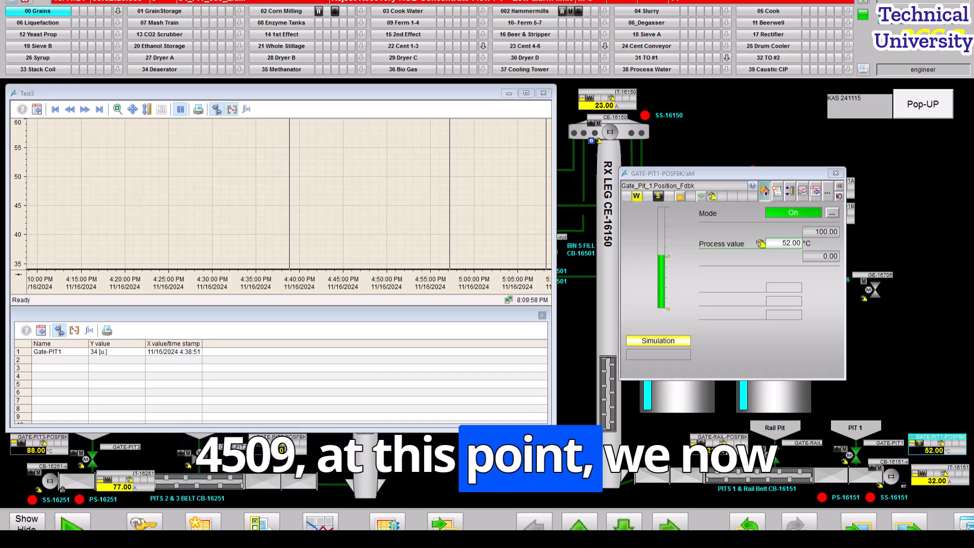
drag(736, 174, 680, 142)
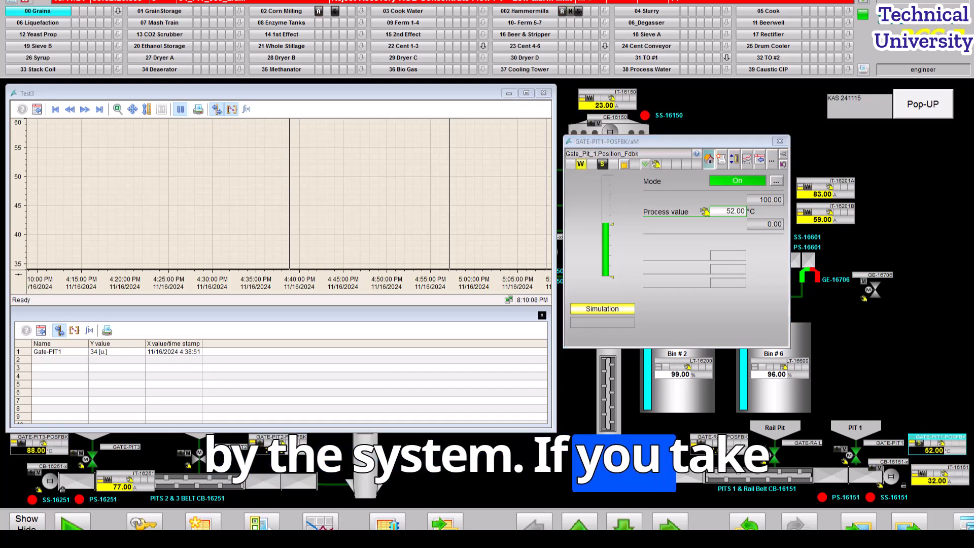
Close the Test3 trend and display the saved online trend group described as Test1
click(543, 93)
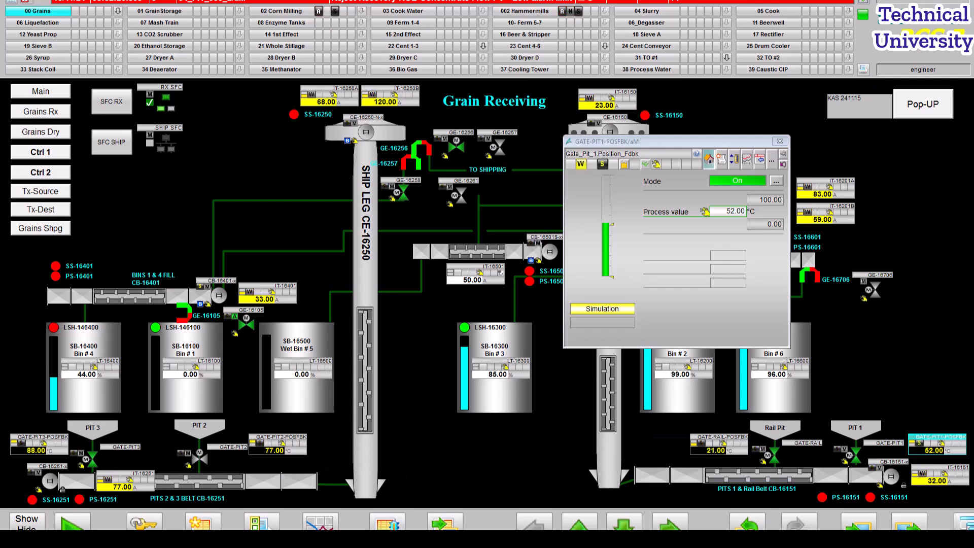
click(320, 522)
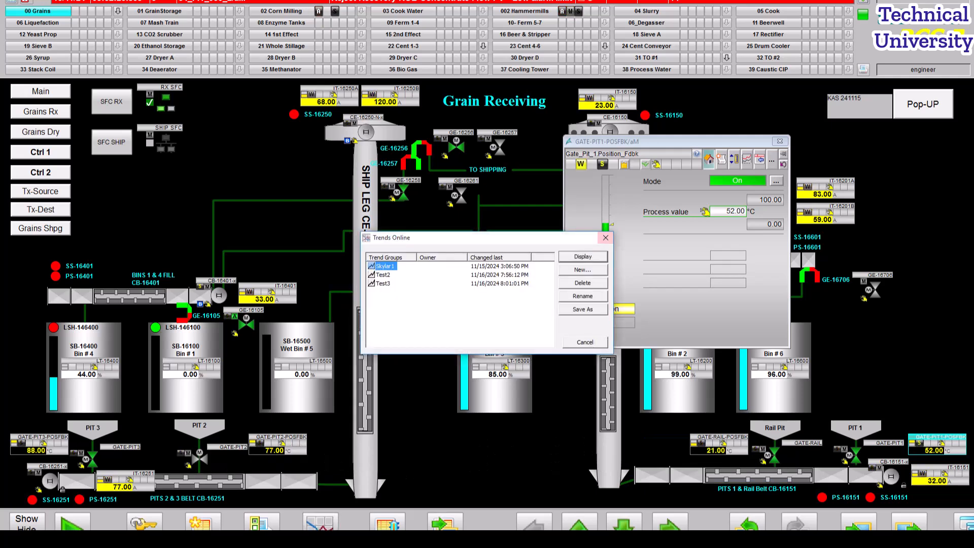
click(583, 257)
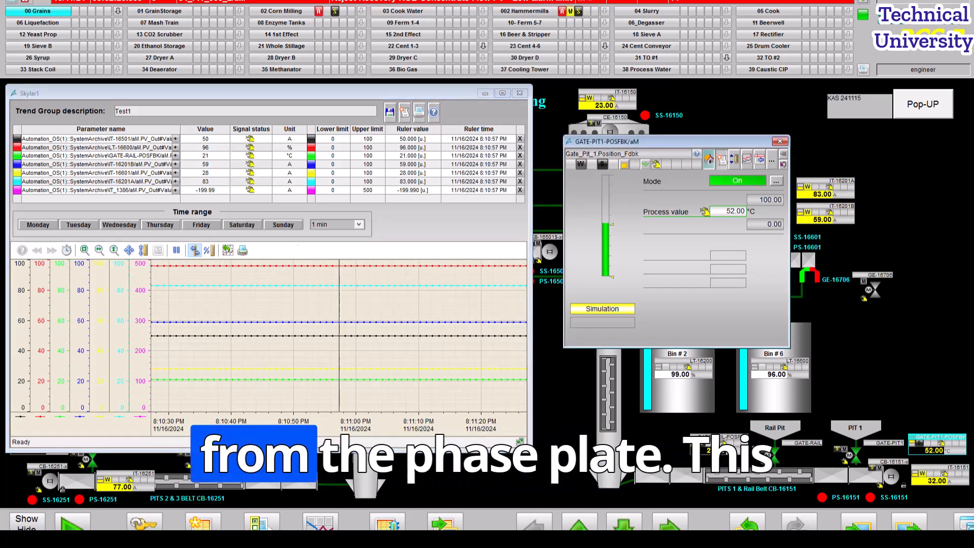
Review the message list and the process value warning limits of GATE-PIT1-POSFBK
click(722, 160)
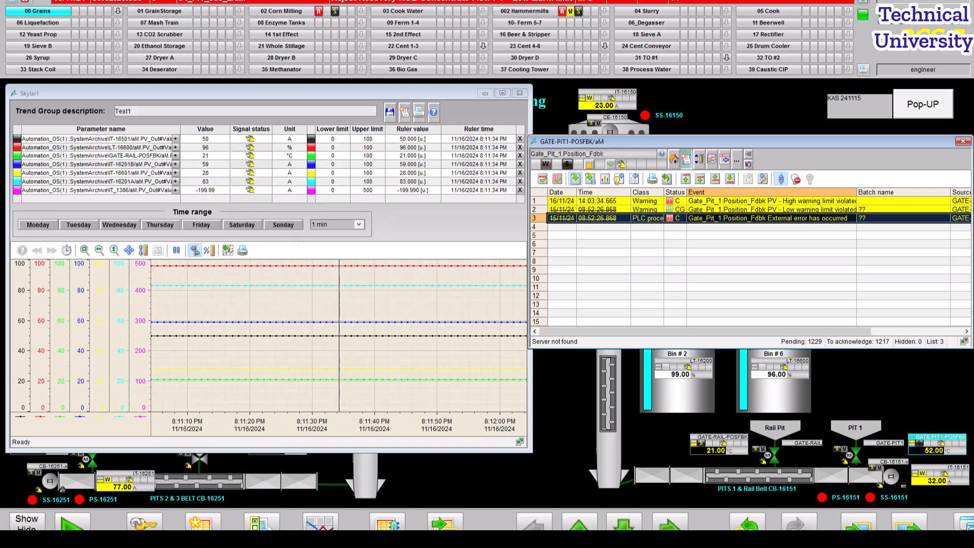
click(699, 159)
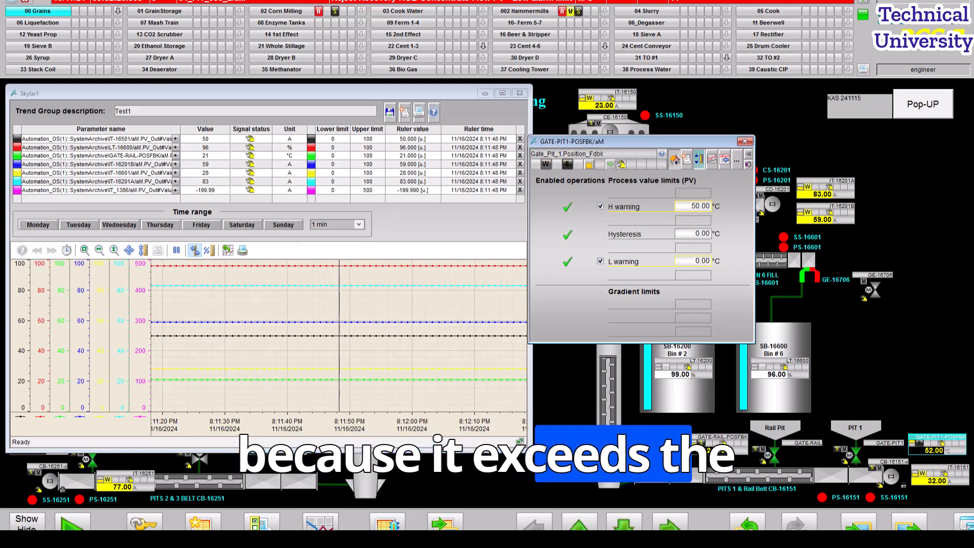
click(674, 160)
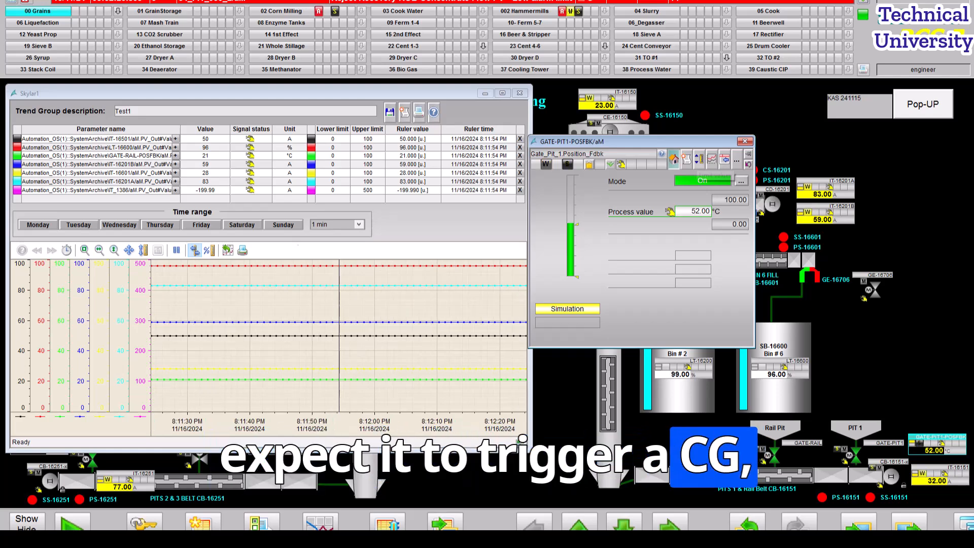
click(700, 159)
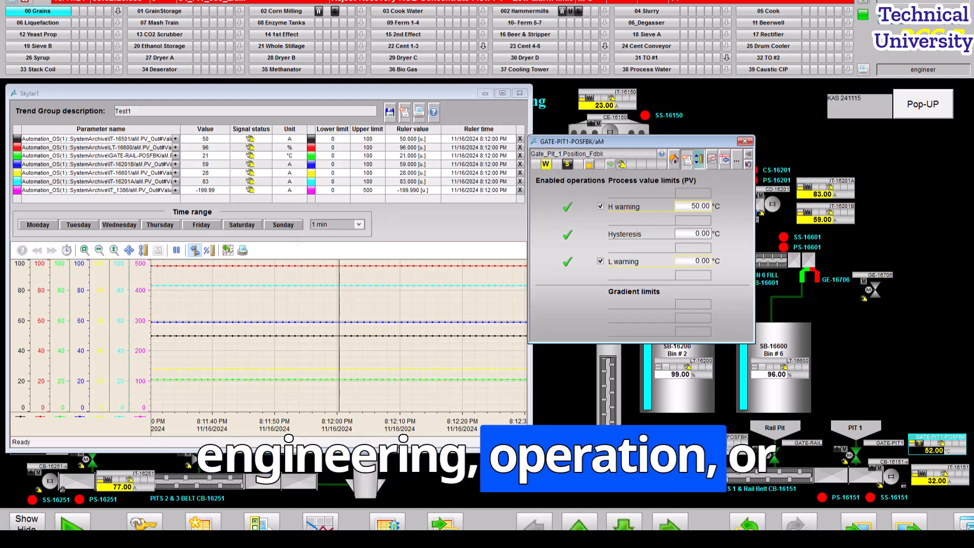
click(687, 159)
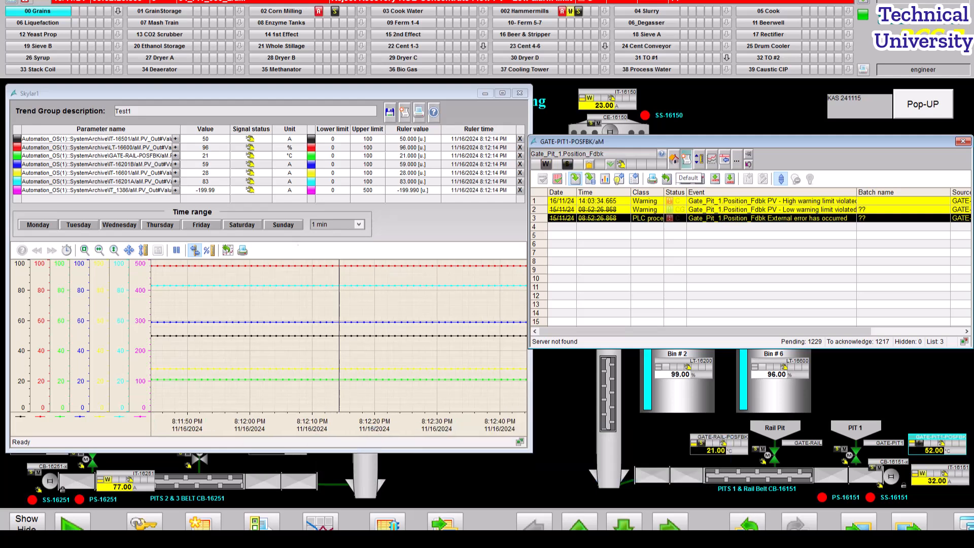
Set the simulated process value of GATE-PIT1-POSFBK to 45
click(674, 159)
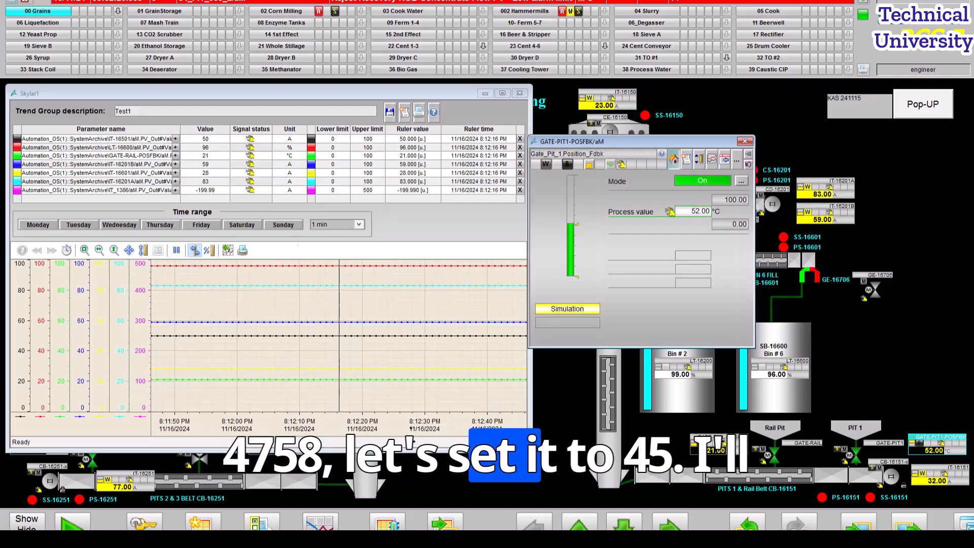
click(693, 211)
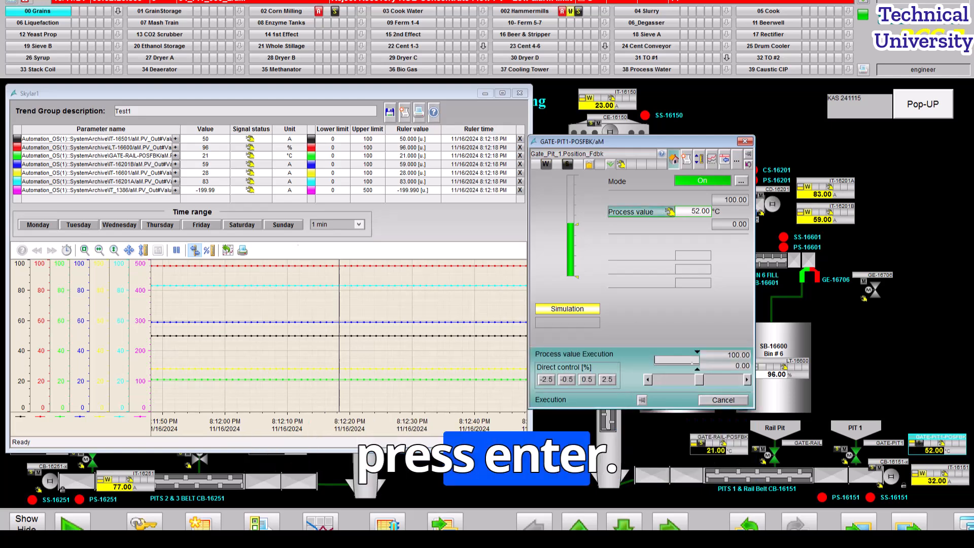
key(Return)
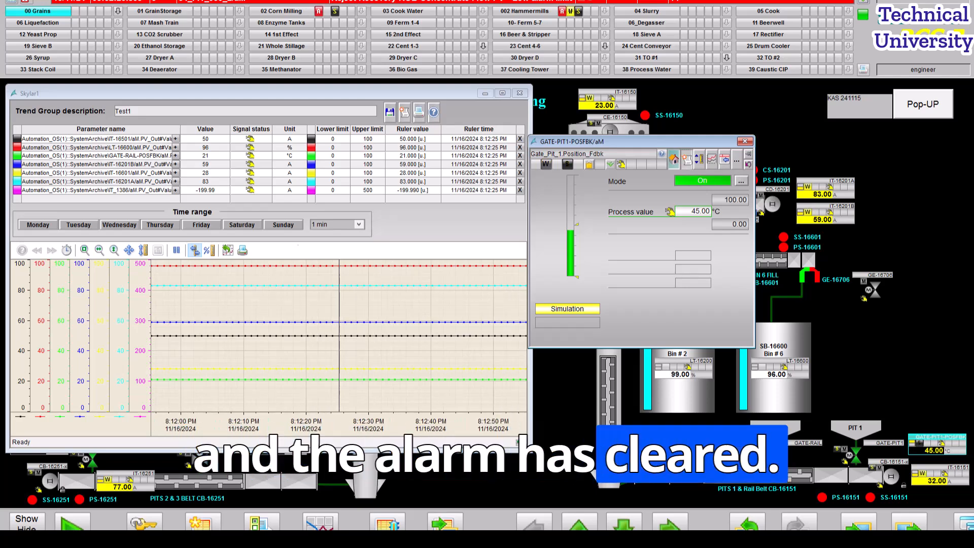
Inspect the high and low limit warning entries in GATE-PIT1-POSFBK's message list and open its process value limits
click(687, 159)
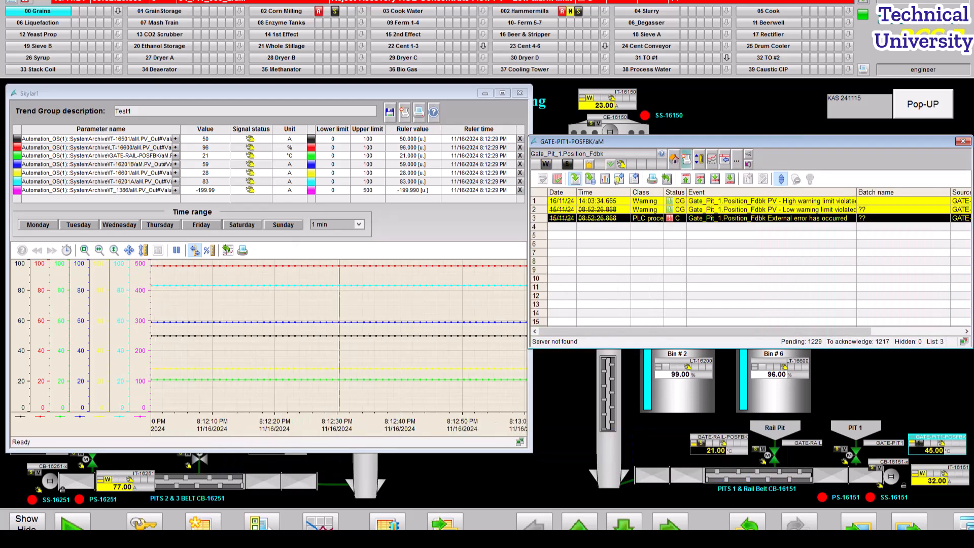
click(675, 210)
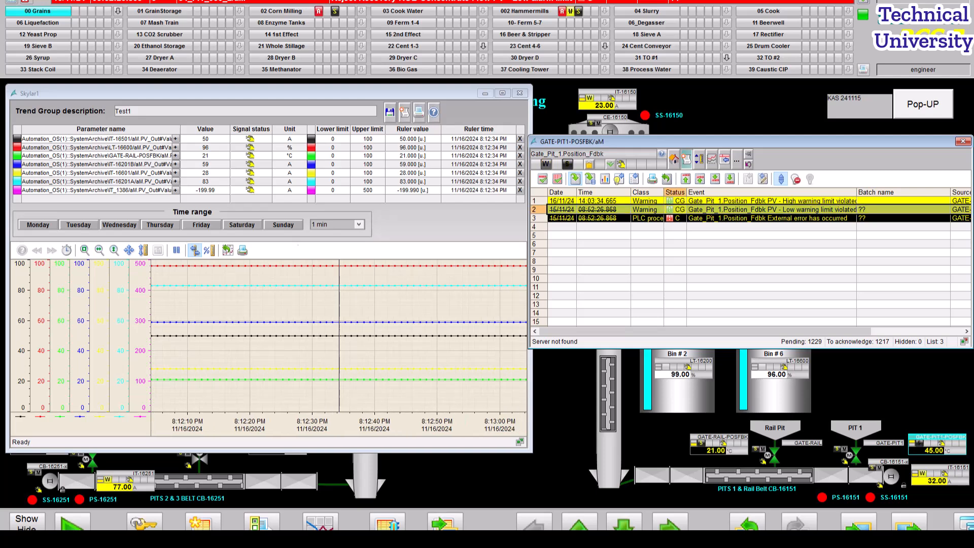
click(675, 201)
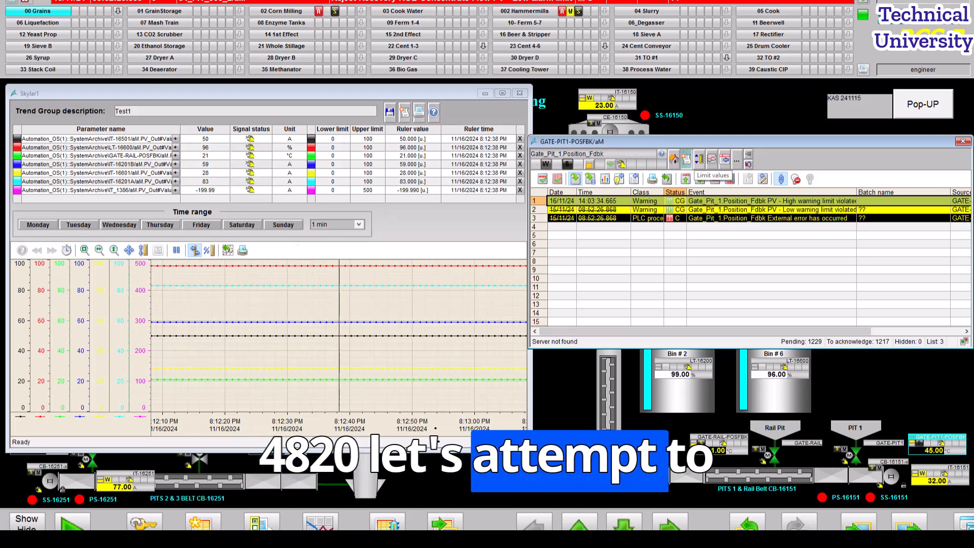
click(674, 160)
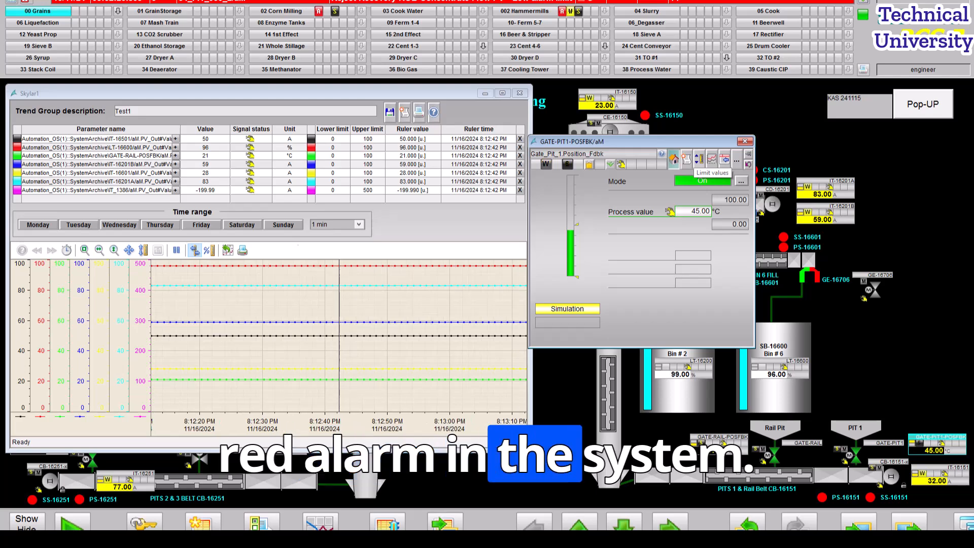
click(701, 160)
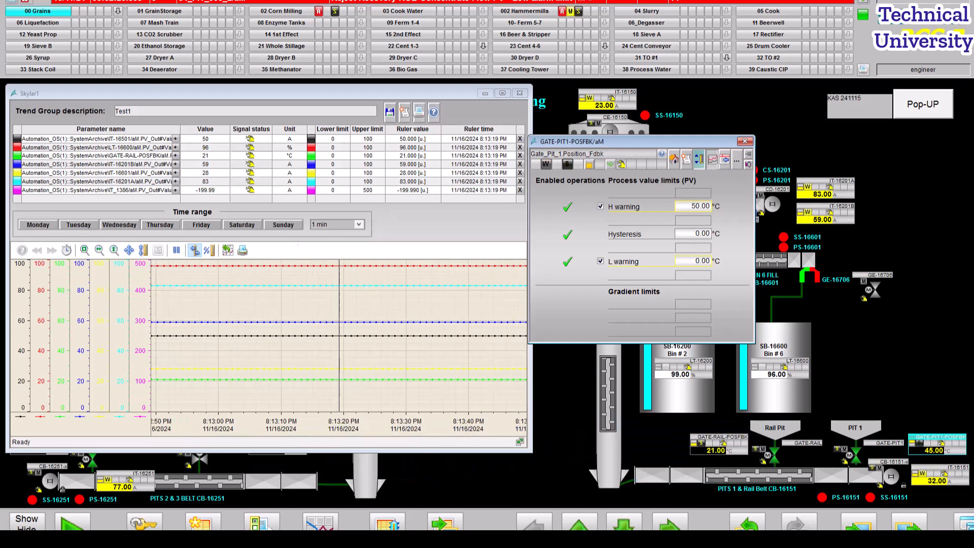
View the trend of GATE-PIT1-POSFBK and switch off its simulation in the service parameters
click(712, 159)
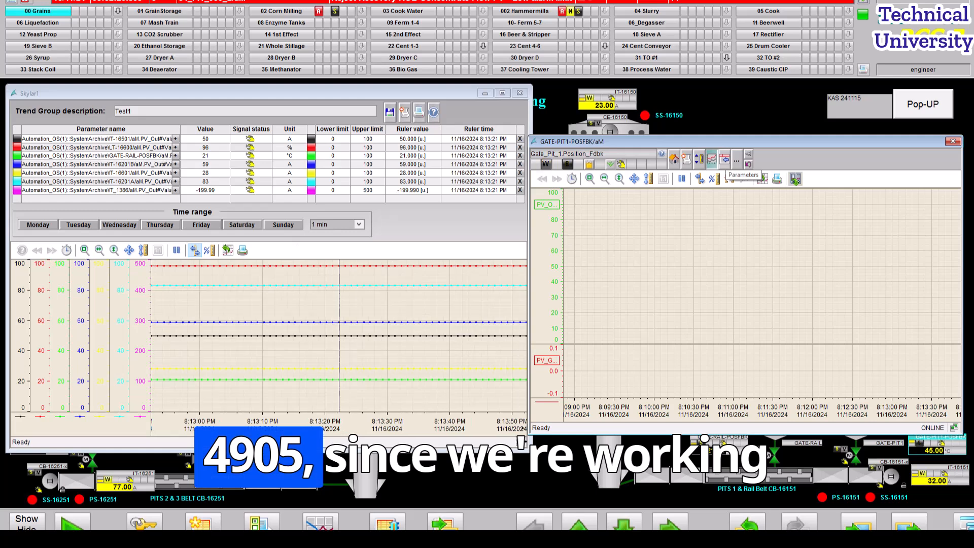
click(726, 159)
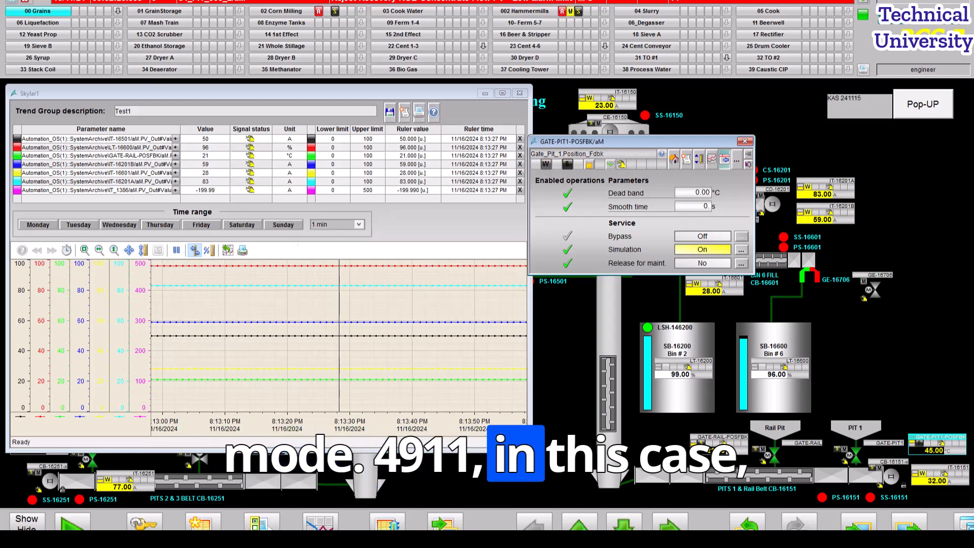
click(741, 249)
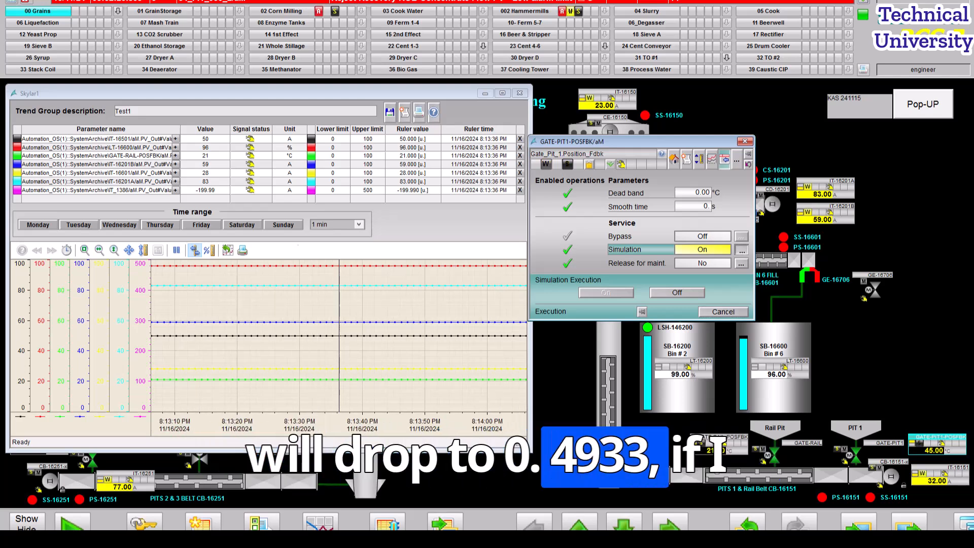
click(723, 312)
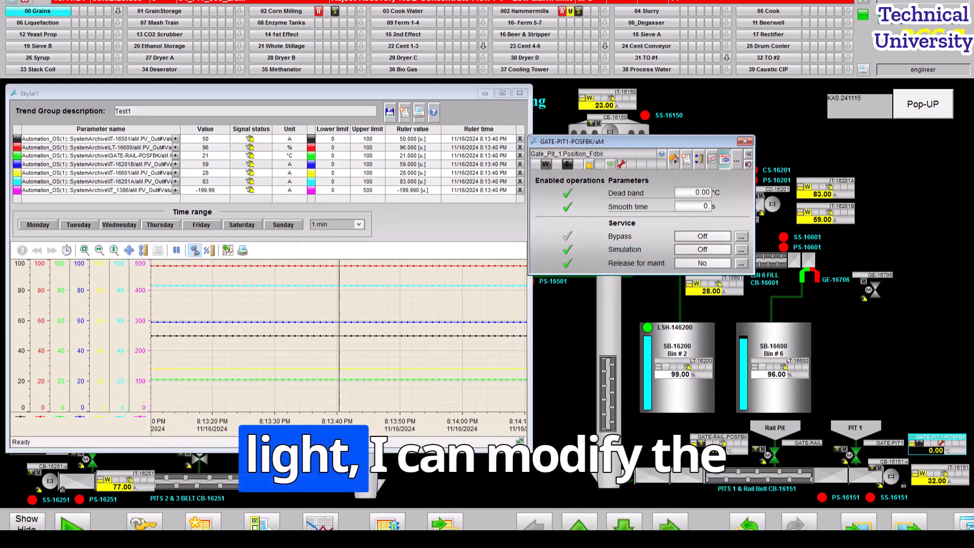
Check the standard view and process value limits of GATE-PIT1-POSFBK and switch its simulation back on
click(674, 159)
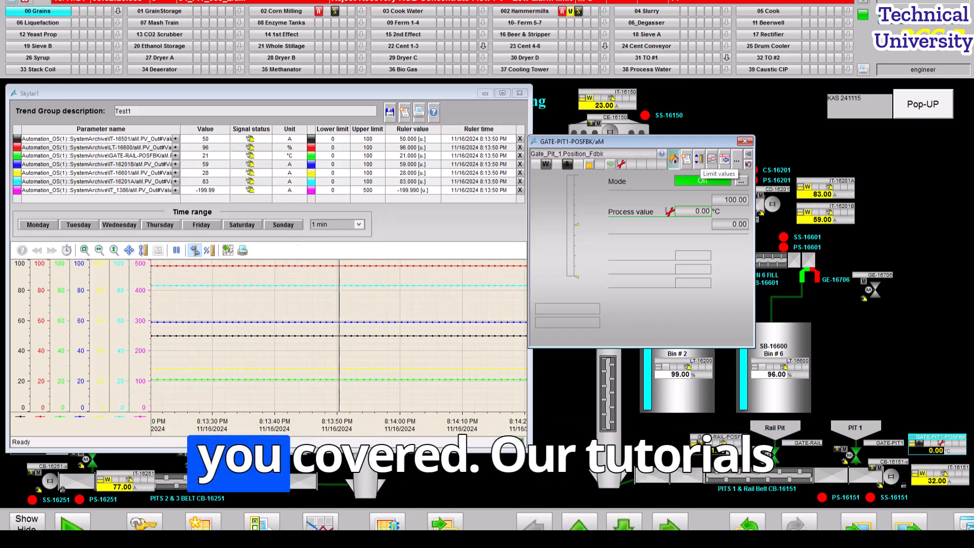
click(674, 160)
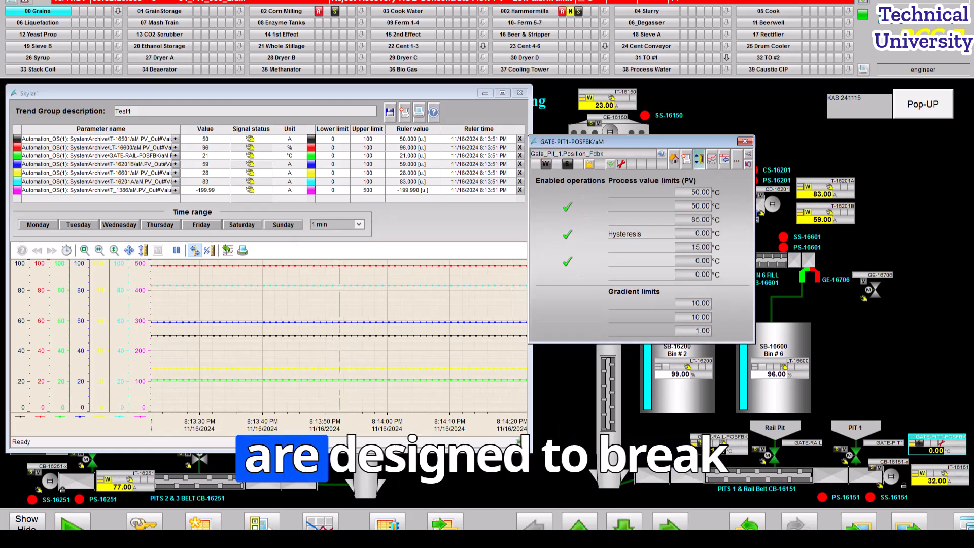
click(724, 160)
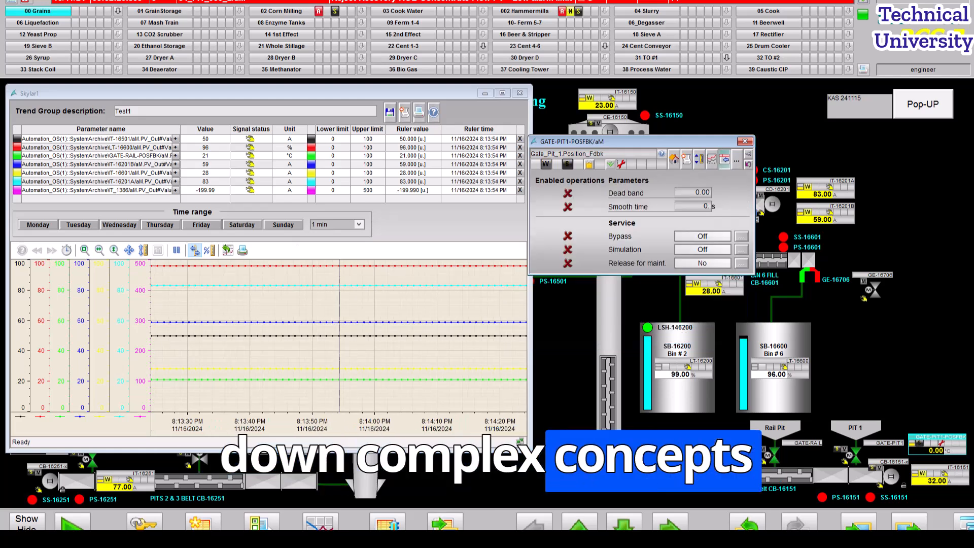
click(741, 249)
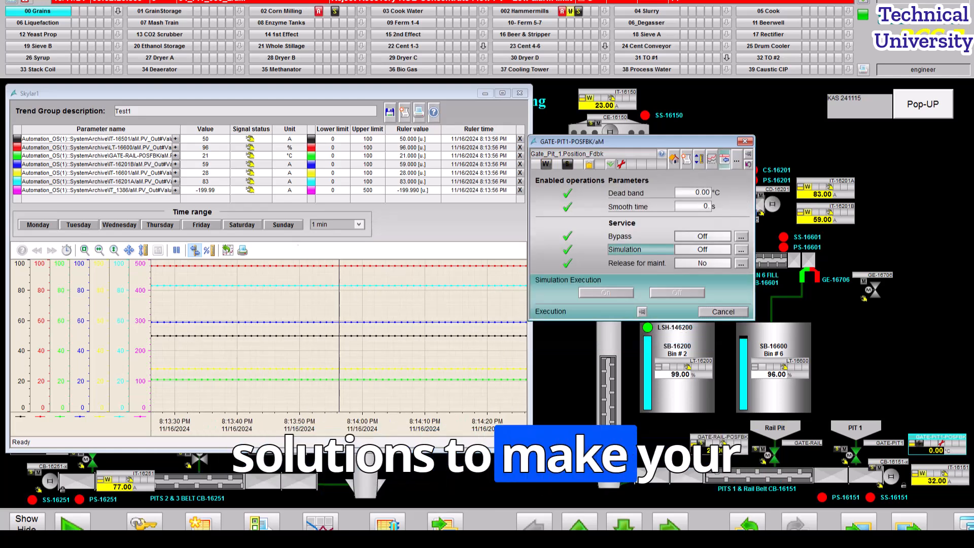
click(606, 292)
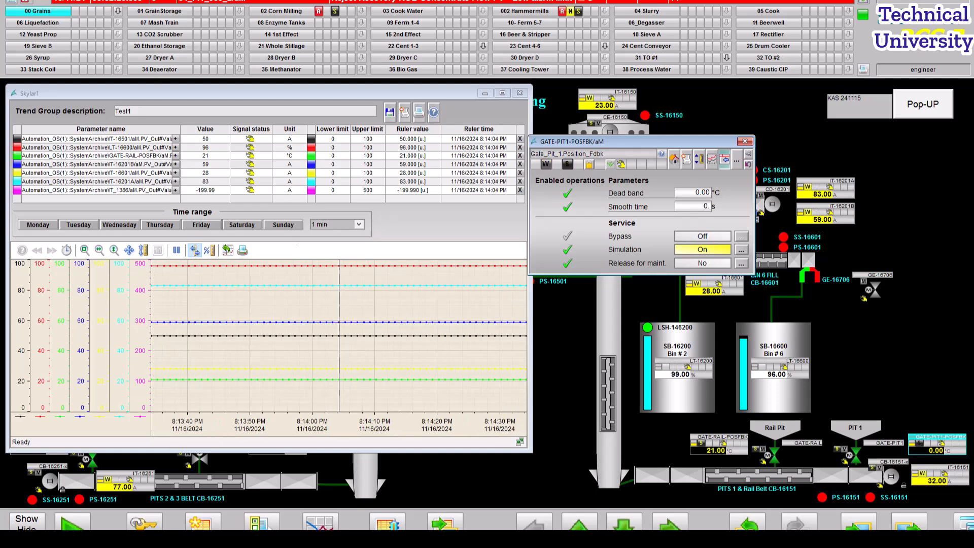
Set the simulated process value of GATE-PIT1-POSFBK to 38
click(675, 159)
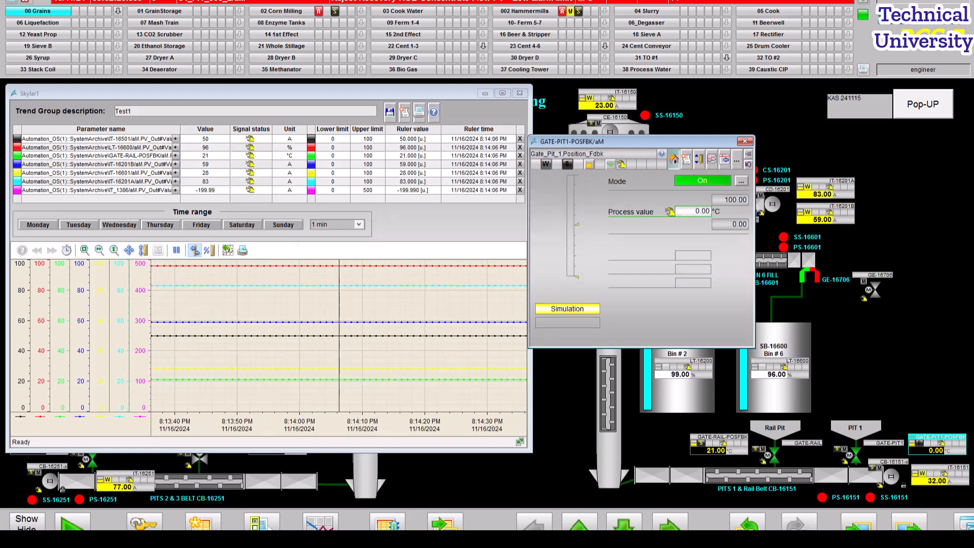
click(694, 212)
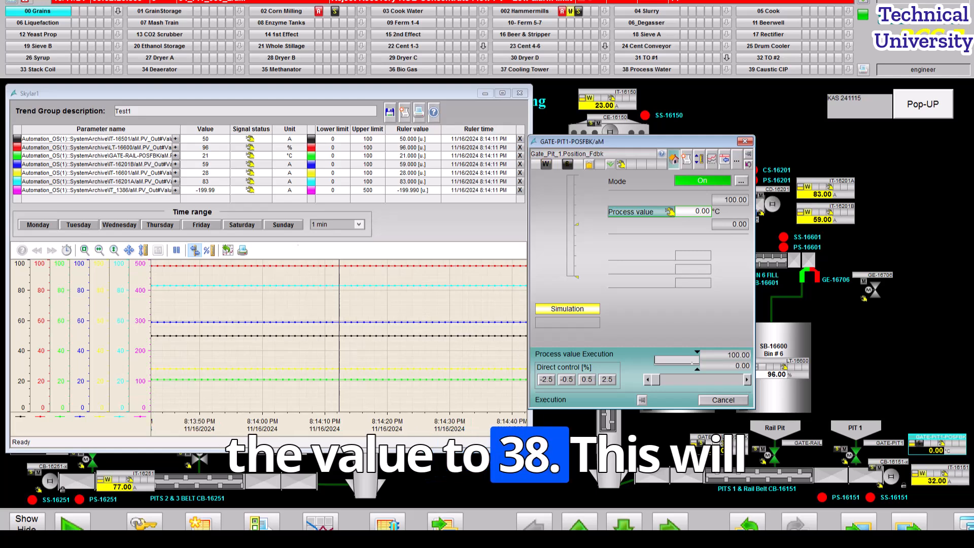
text(38)
key(Return)
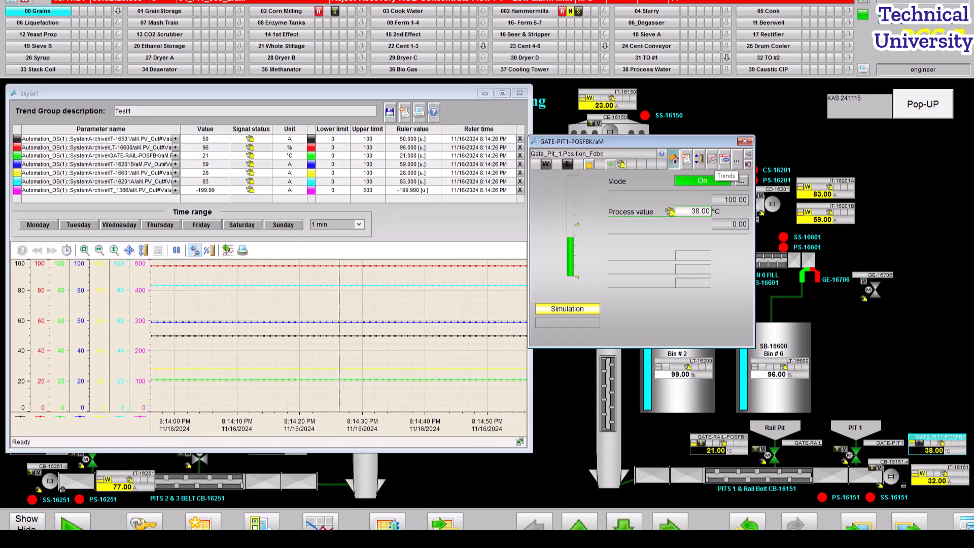
Check GATE-PIT1-POSFBK's parameters and enabled operations, and set its simulated process value to 79
click(724, 159)
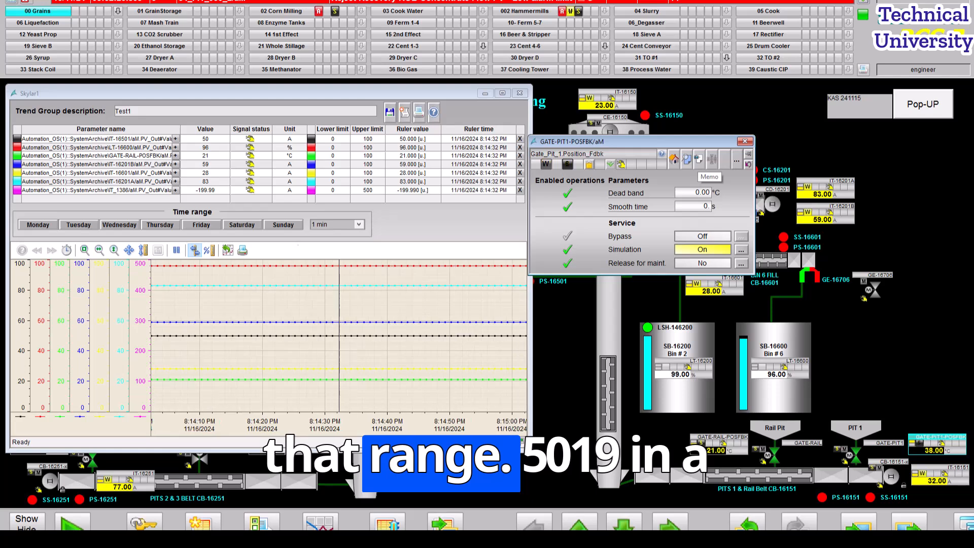
click(687, 160)
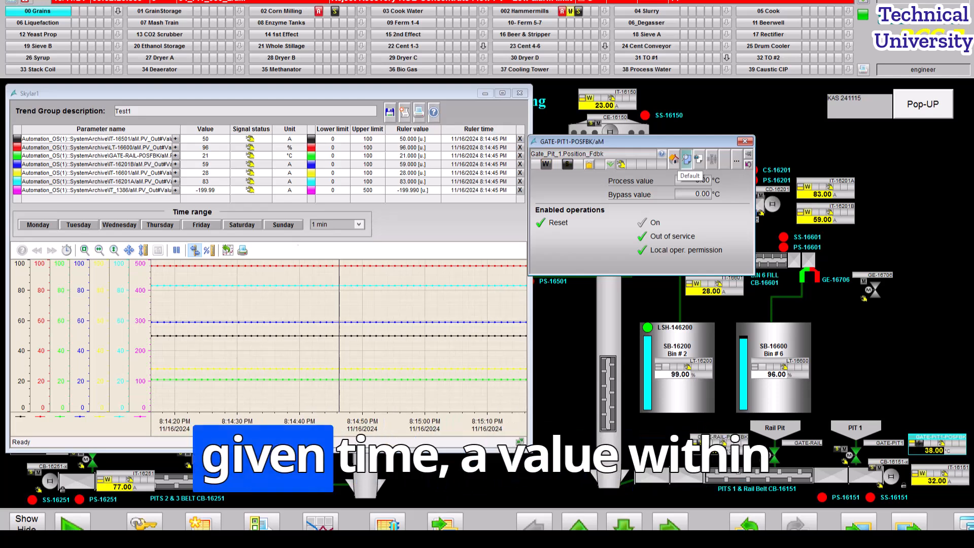
click(674, 159)
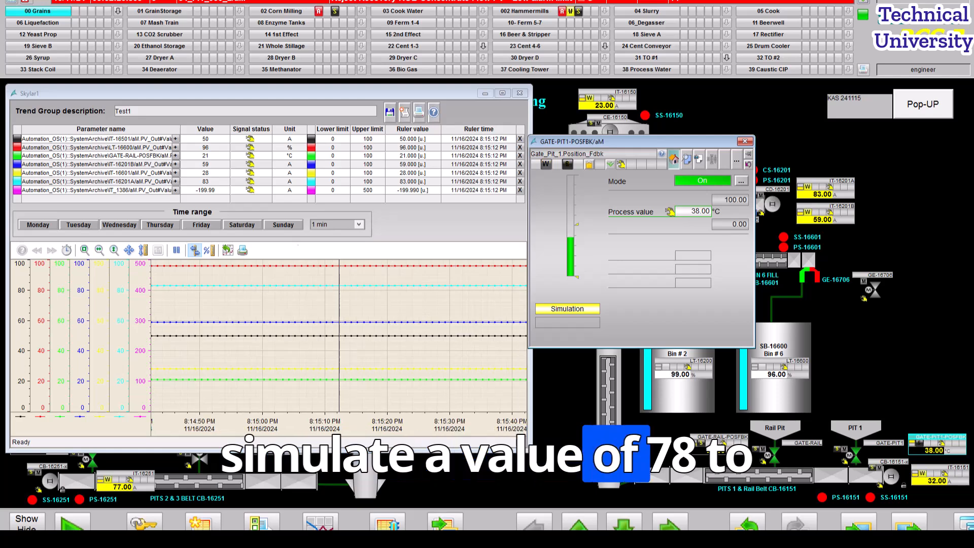
click(693, 212)
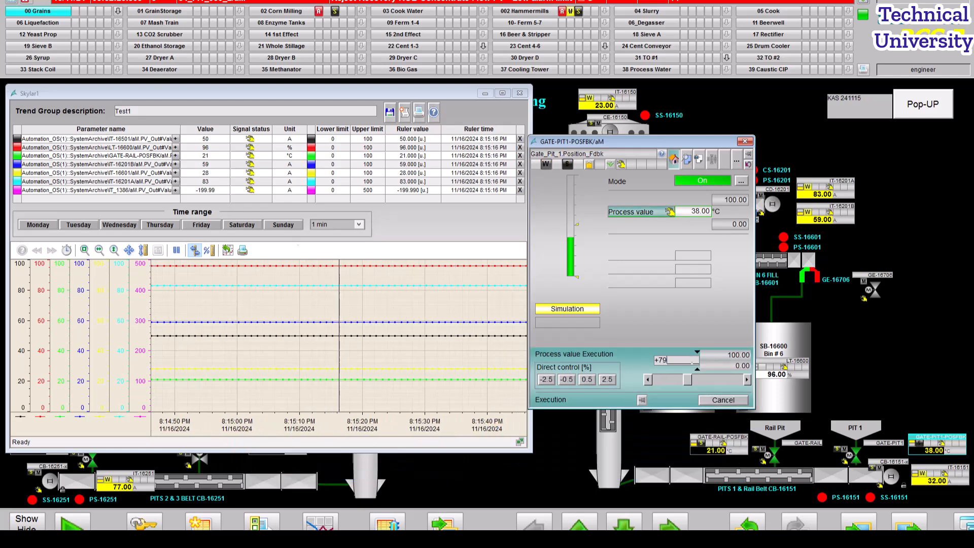
key(Return)
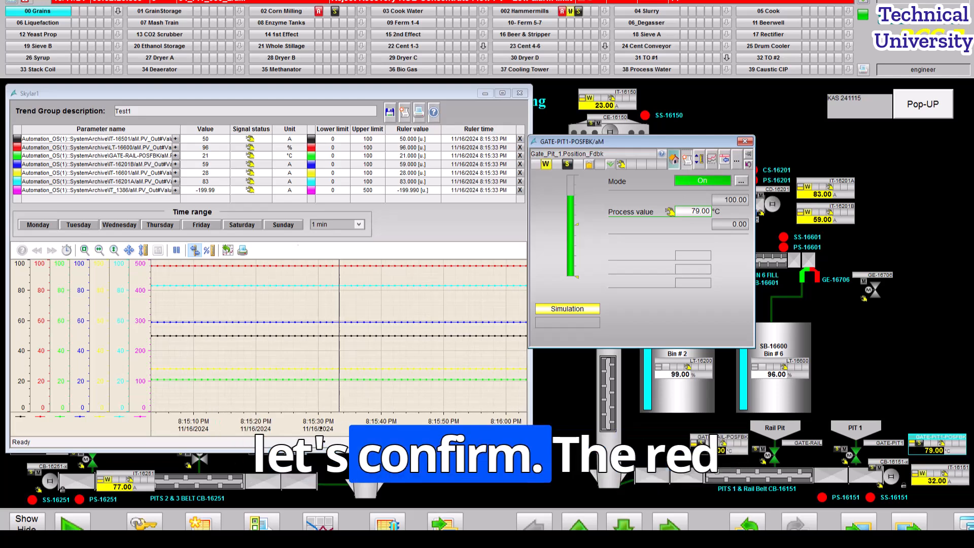
Acknowledge the high and low limit warnings in GATE-PIT1-POSFBK's message list and display its hit list
click(687, 160)
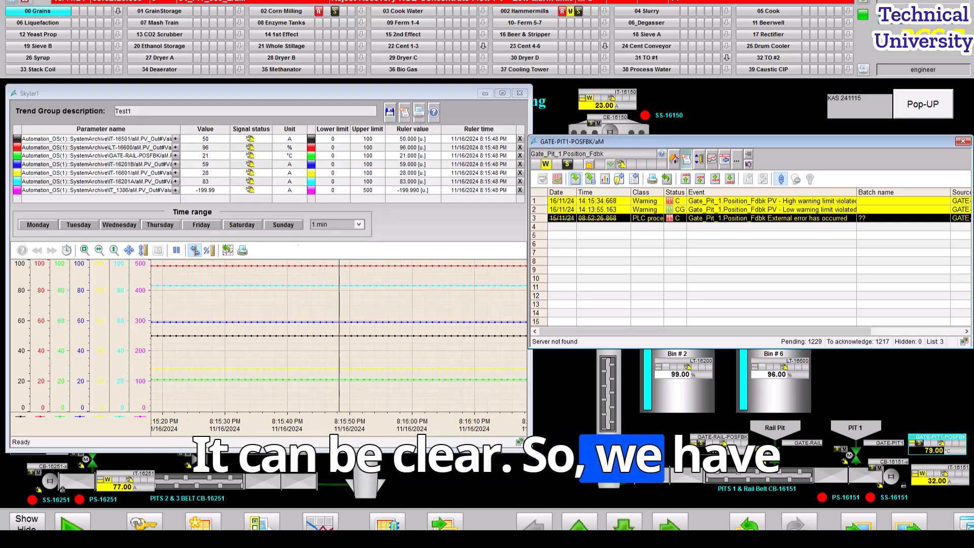
click(675, 209)
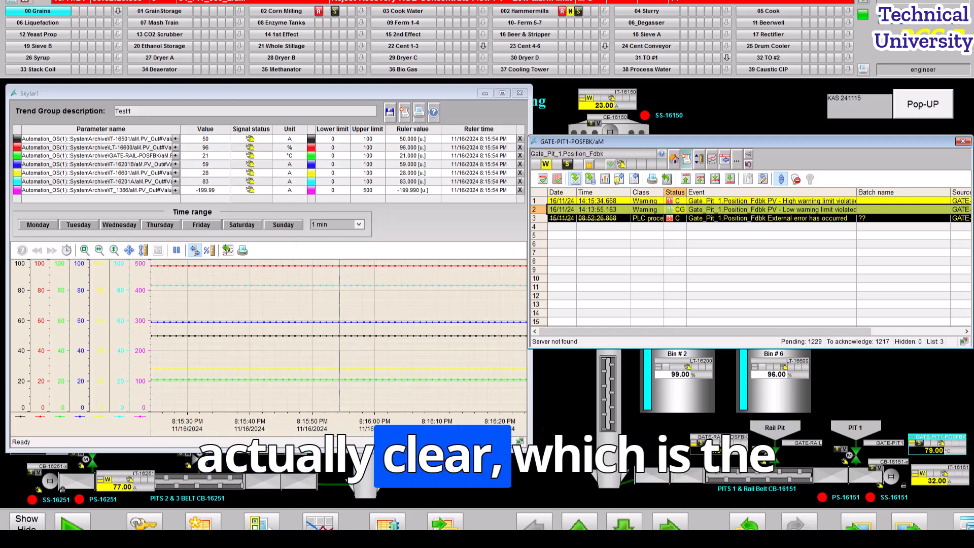
click(676, 218)
click(675, 201)
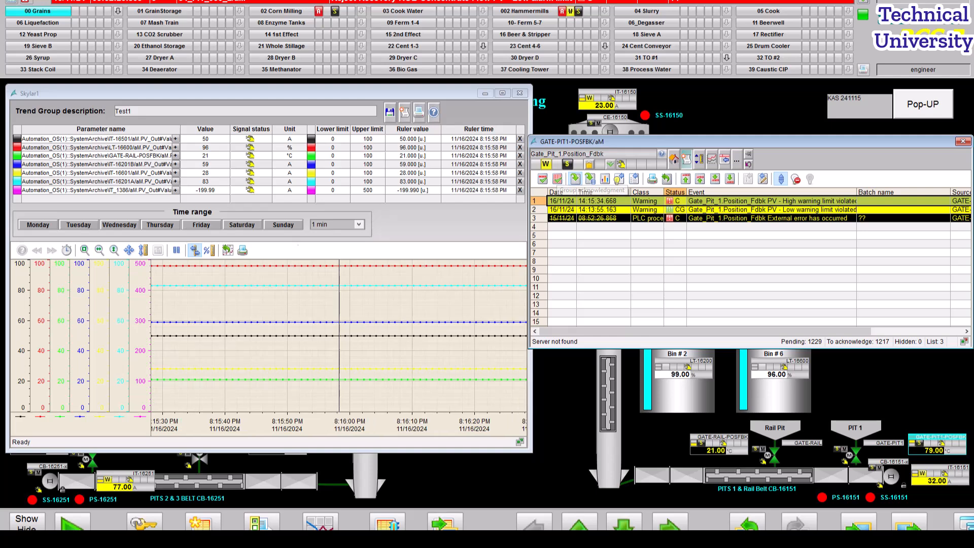
click(604, 209)
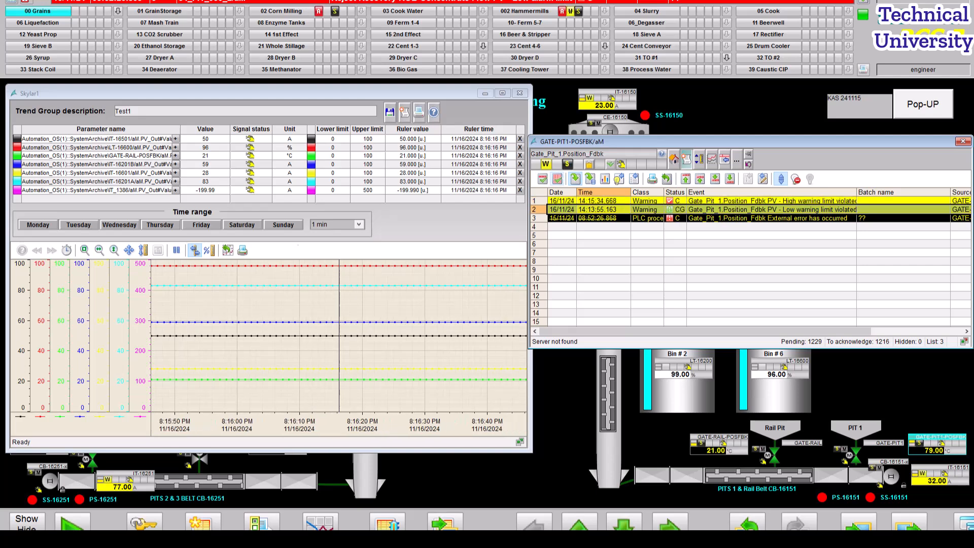
click(543, 179)
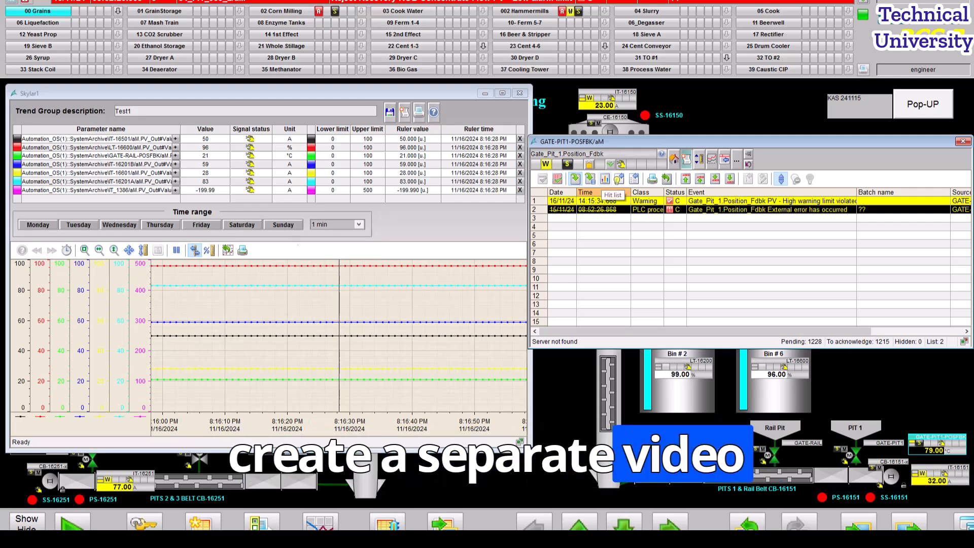
click(605, 179)
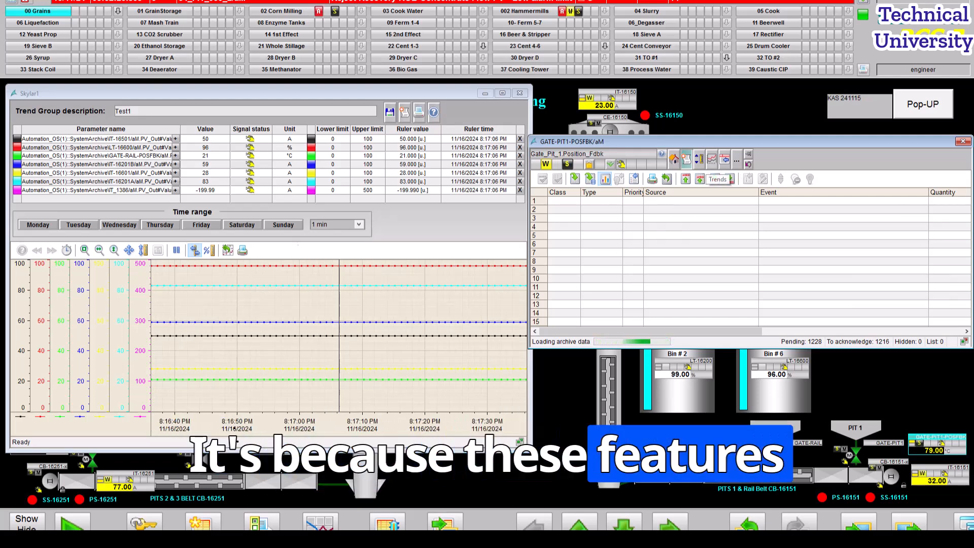
Look over GATE-PIT1-POSFBK's limits and trend, and set its release for maintenance to Yes
click(700, 159)
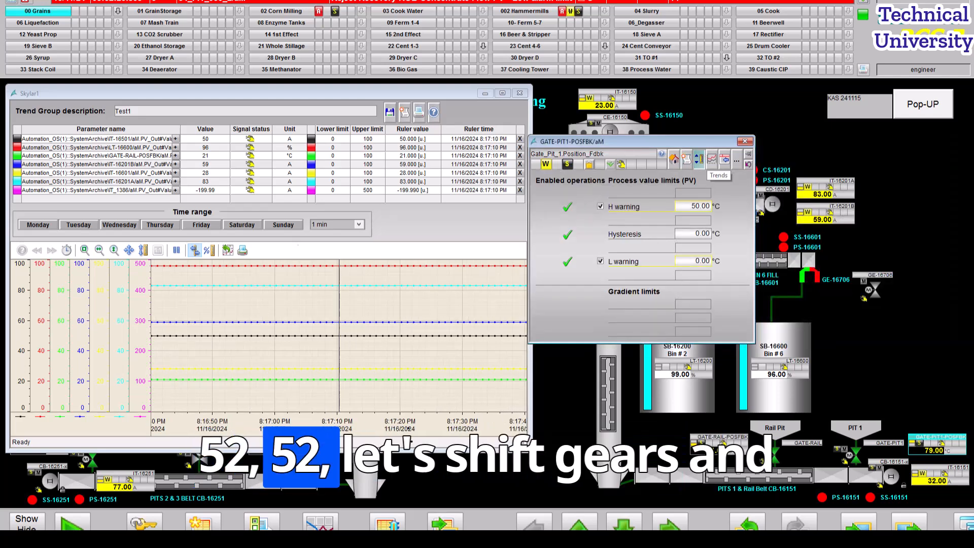
click(712, 159)
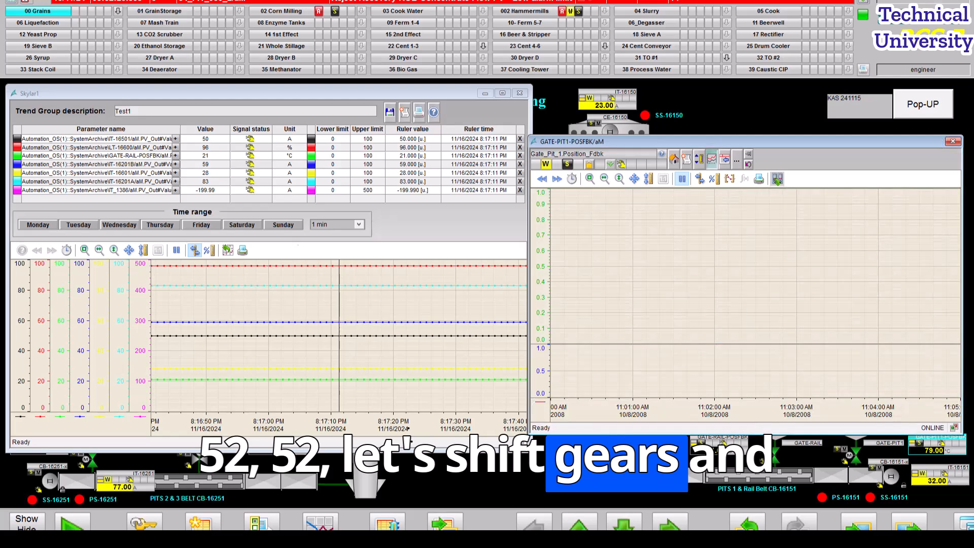
click(725, 159)
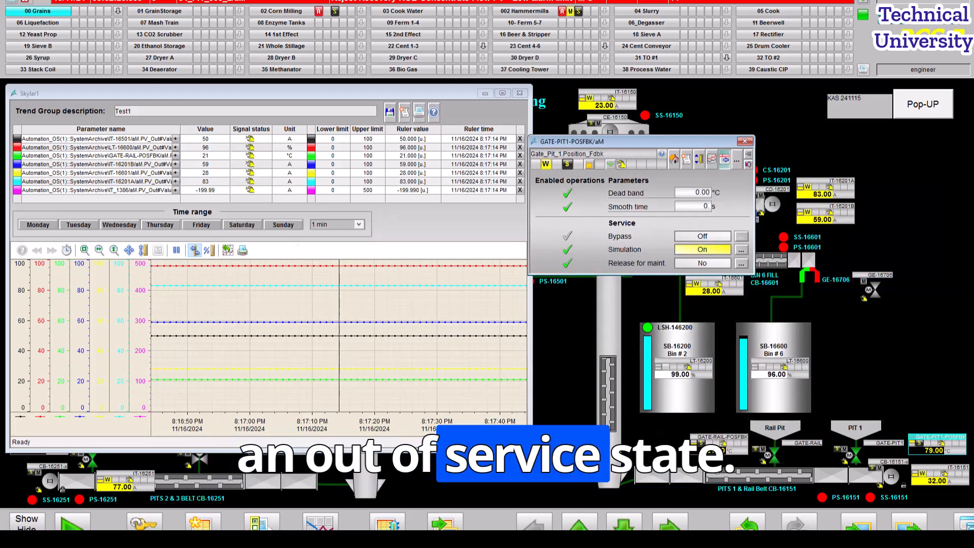
click(741, 264)
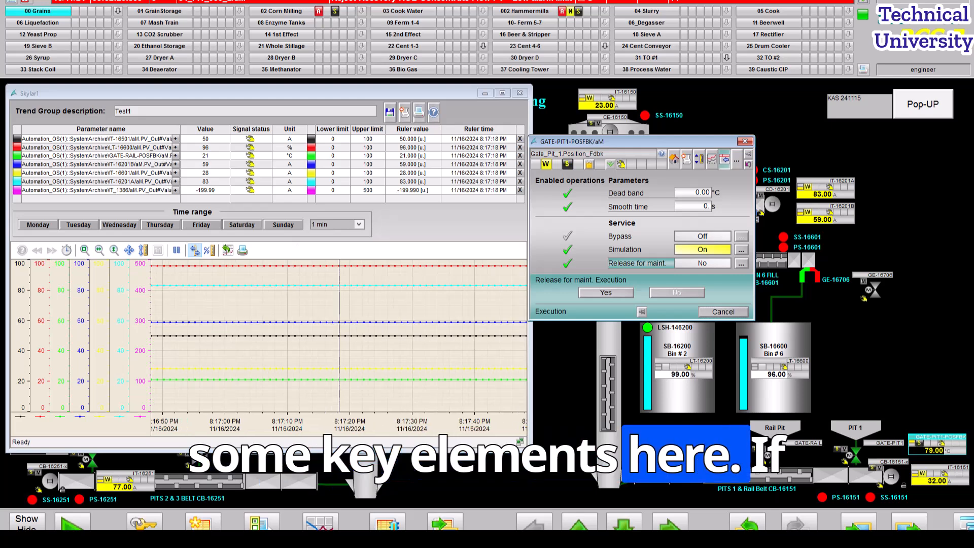
click(606, 292)
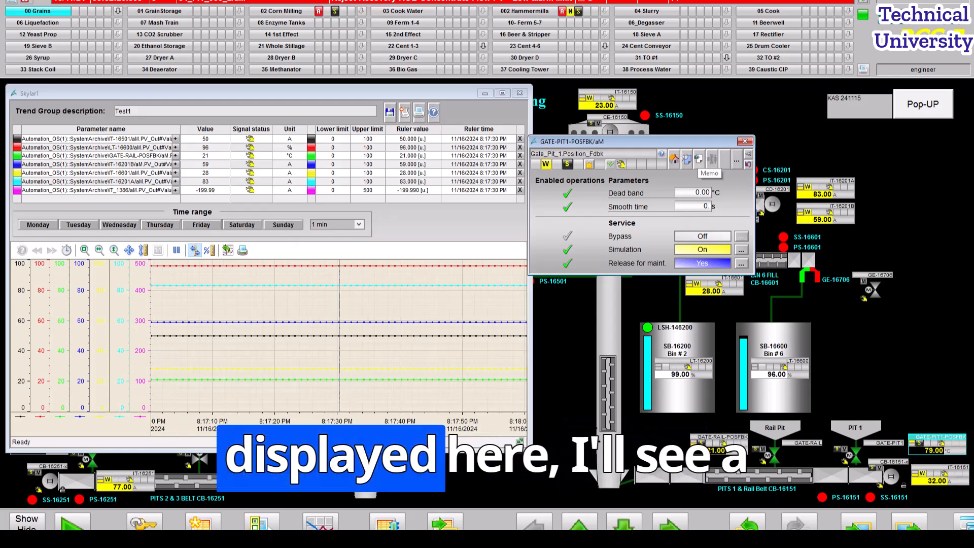
Review GATE-PIT1-POSFBK's preview, standard view, trend and limits, and set its release for maintenance to No
click(686, 158)
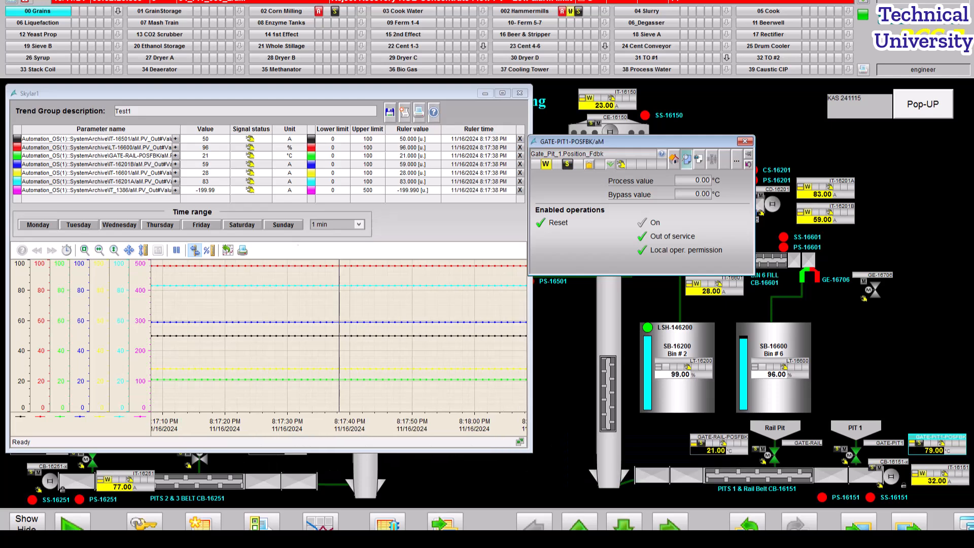
click(686, 159)
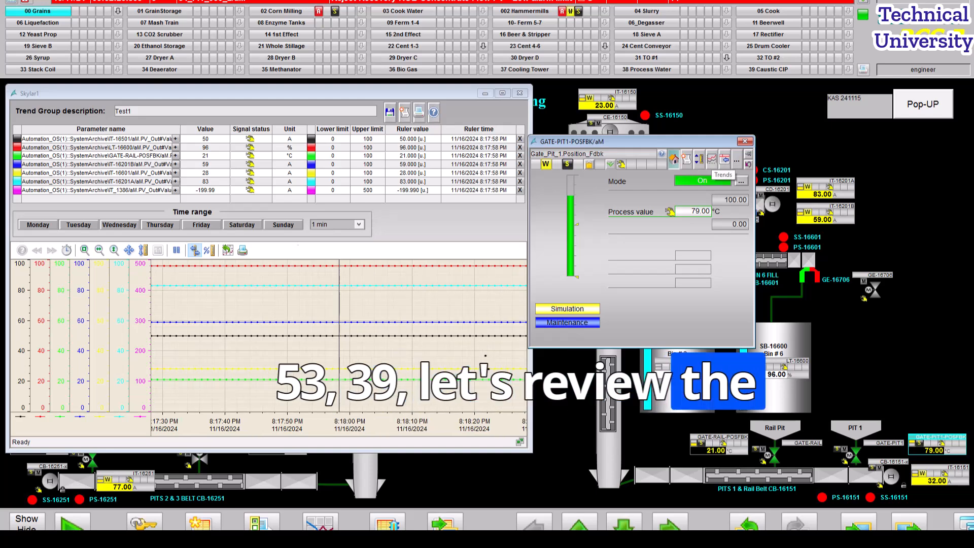
click(712, 159)
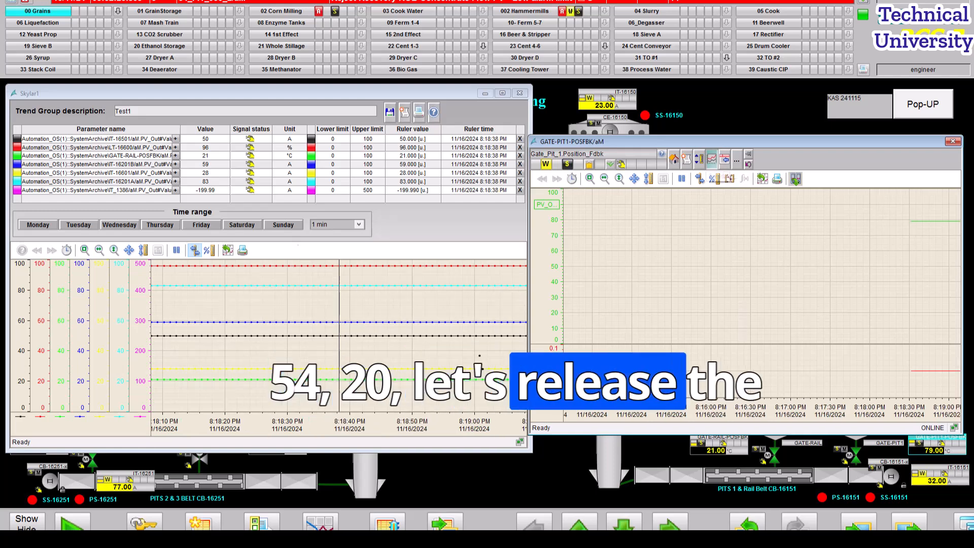
click(700, 158)
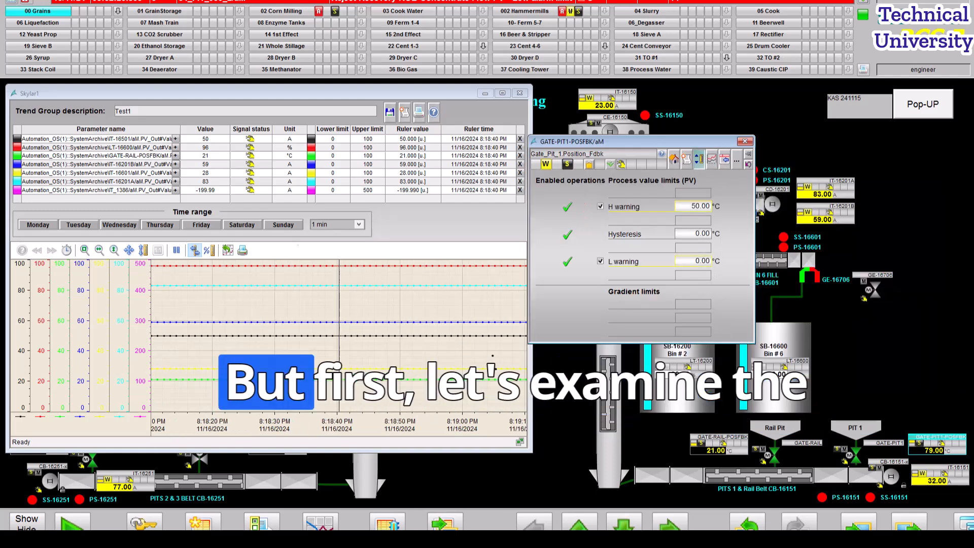
click(673, 158)
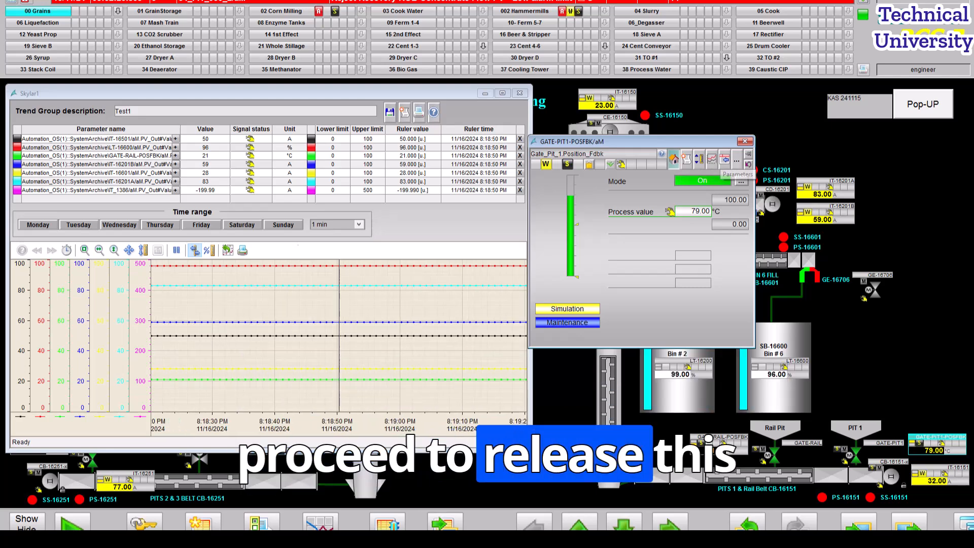
click(725, 160)
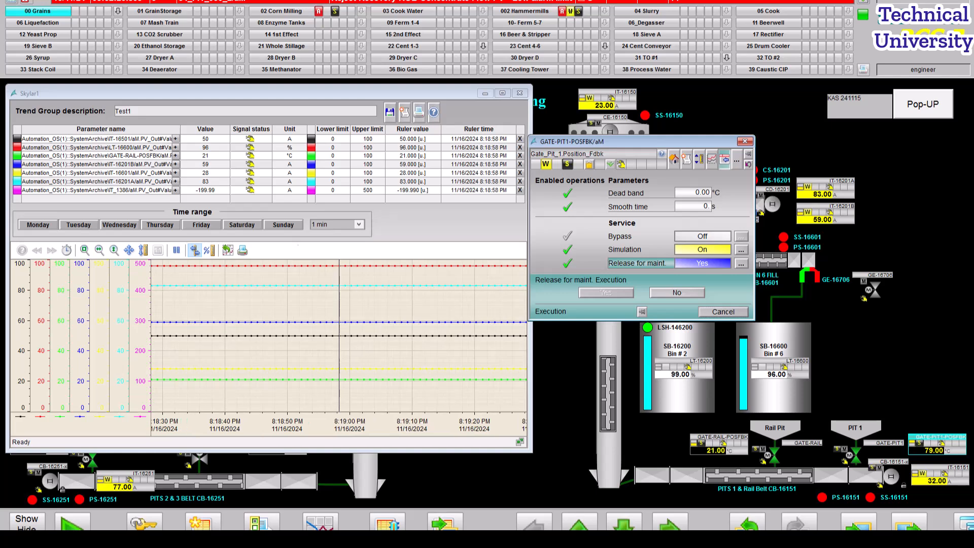
click(677, 293)
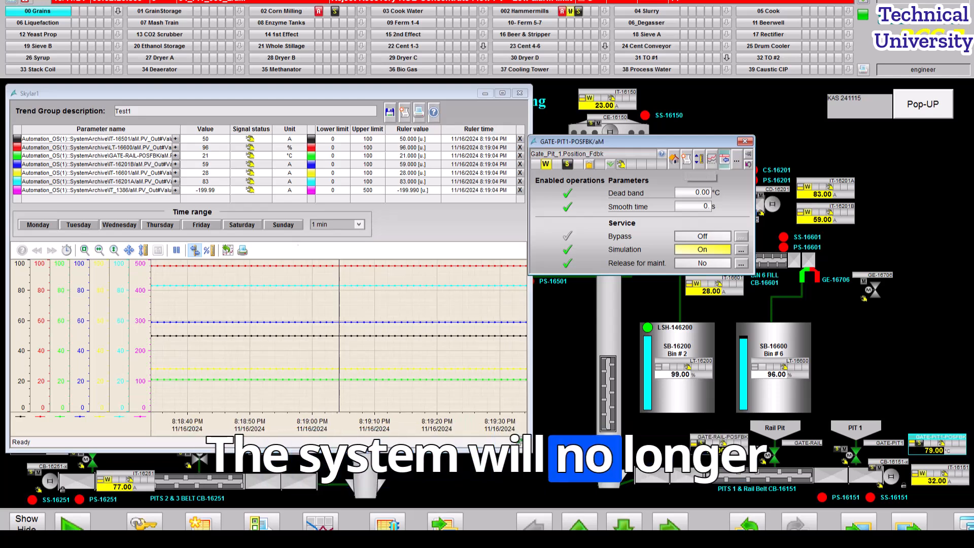
Display GATE-PIT1-POSFBK's trend view and page back through three previous data records
click(712, 159)
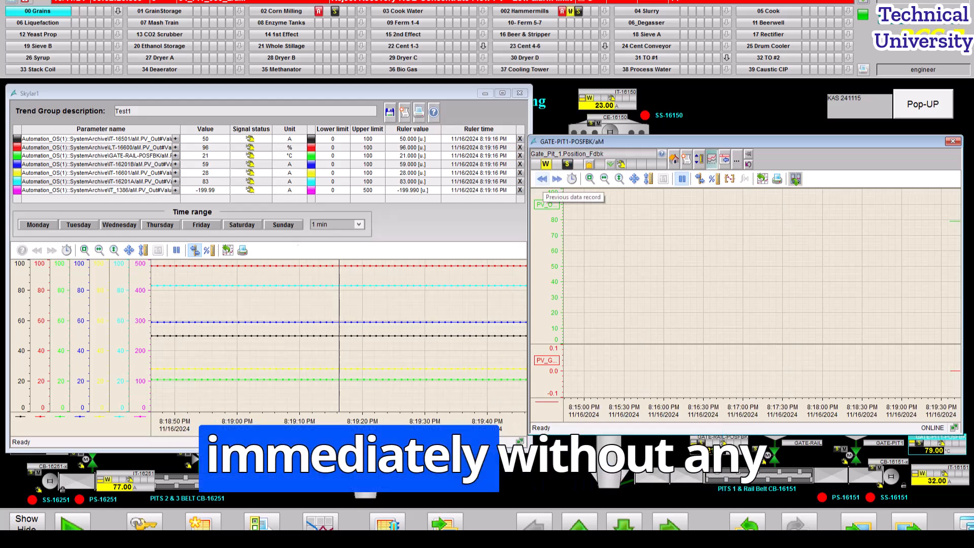
click(542, 179)
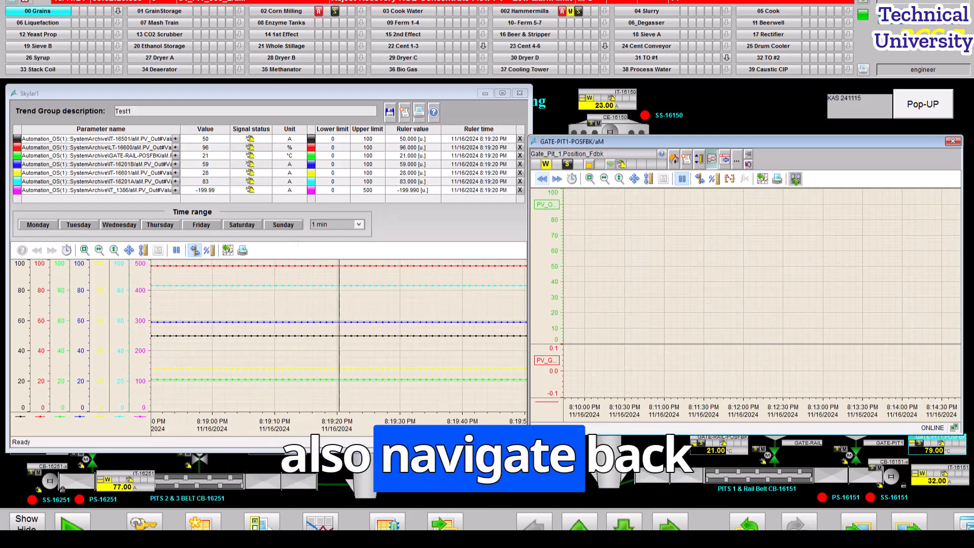
click(542, 178)
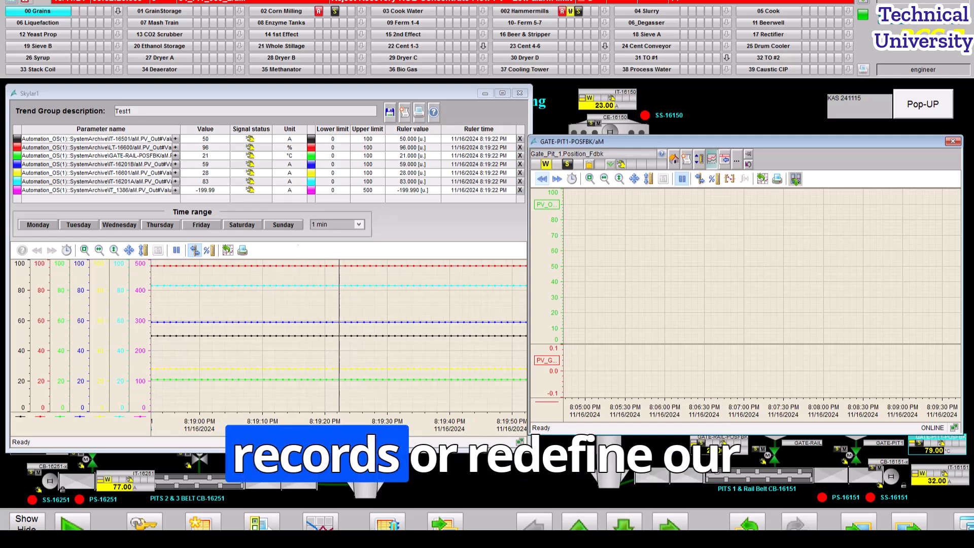
click(542, 179)
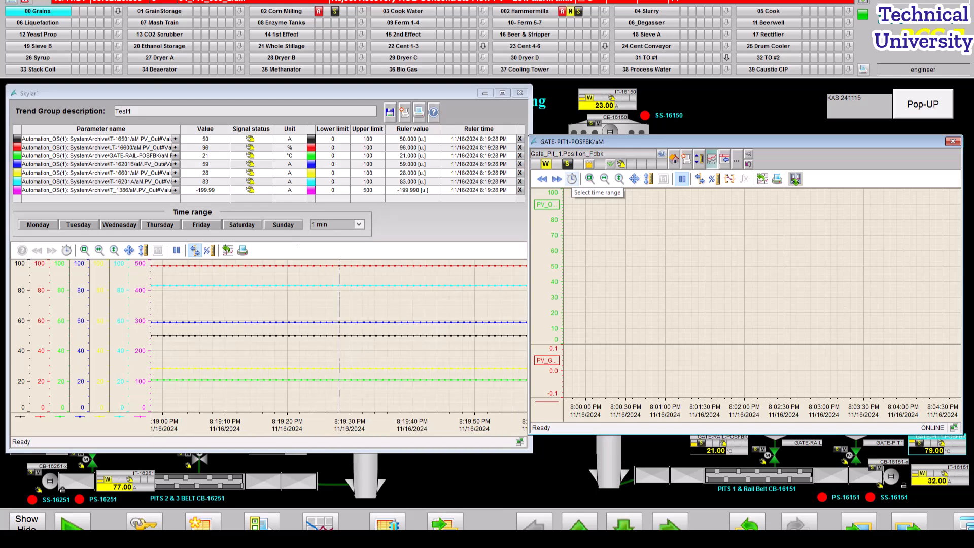
Set the start time of GATE-PIT1-POSFBK's PV_Out trend to 11/15/2024, 7:59:43 AM in the time selection
click(572, 179)
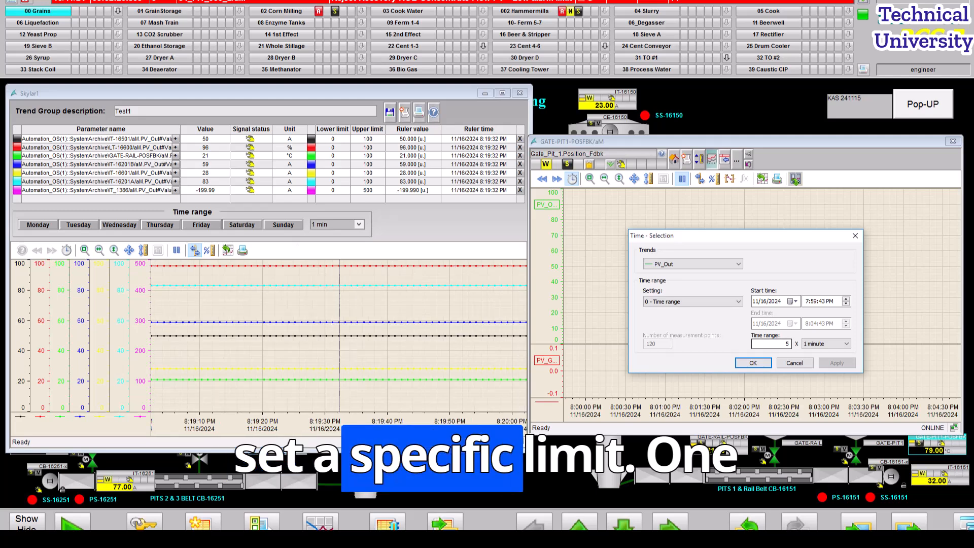
click(763, 301)
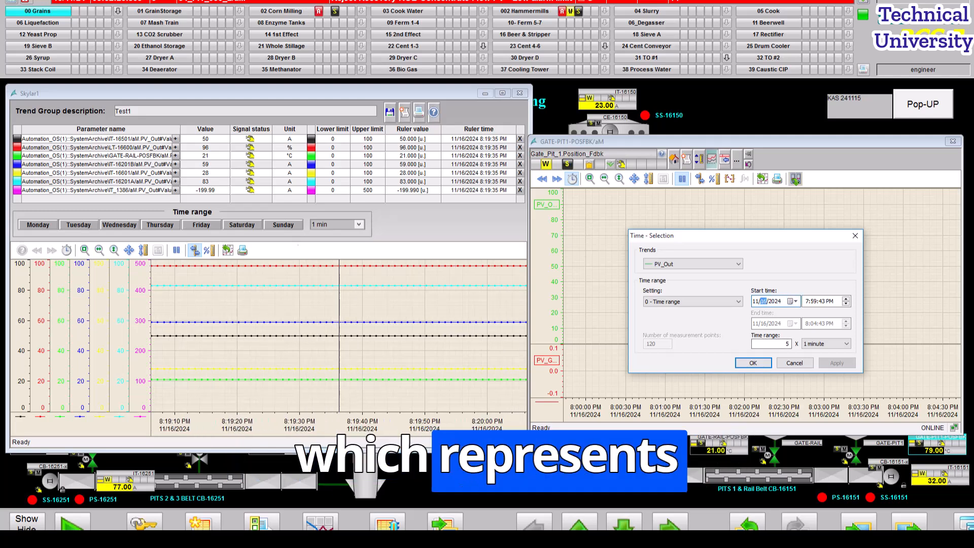
key(Down)
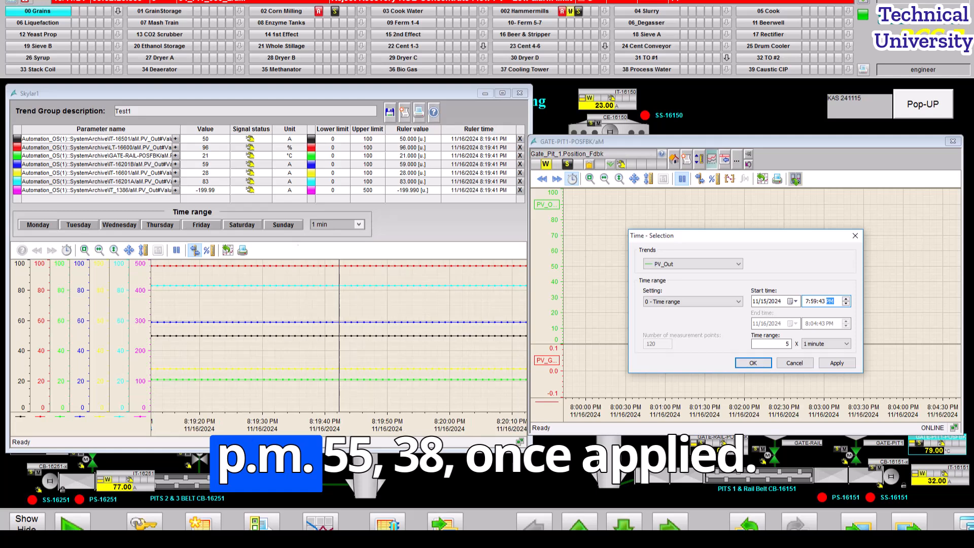
key(Down)
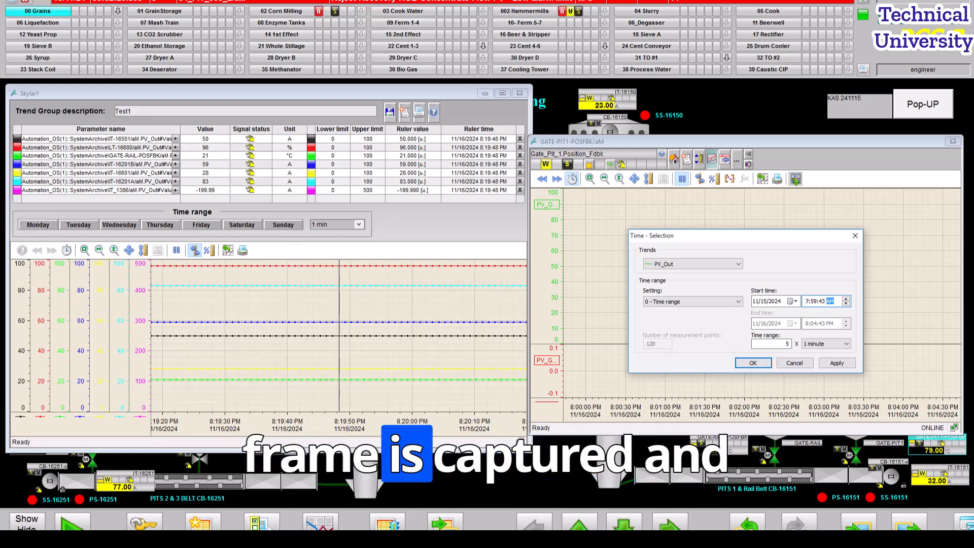
Change the trend's time range setting to Start to end time, then apply and confirm the selection
click(677, 303)
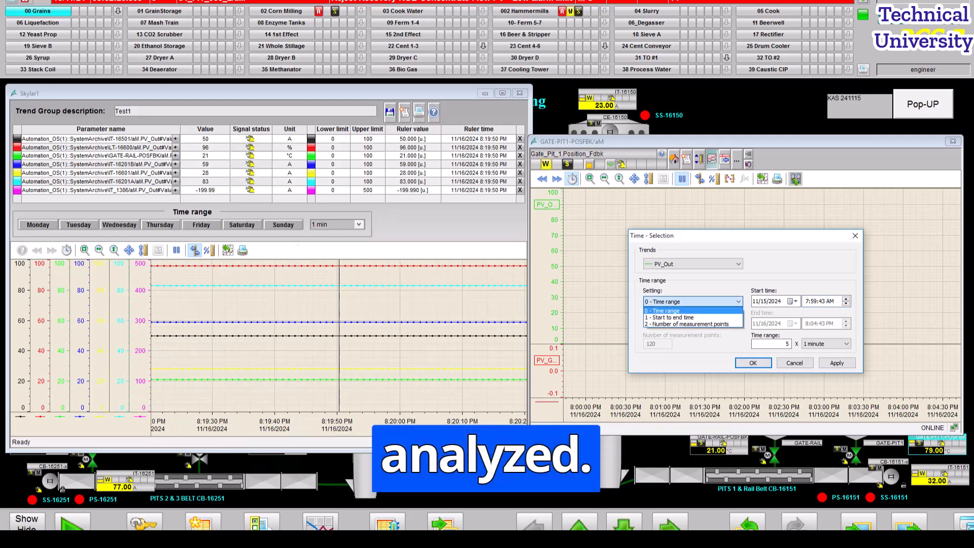
click(676, 311)
click(677, 303)
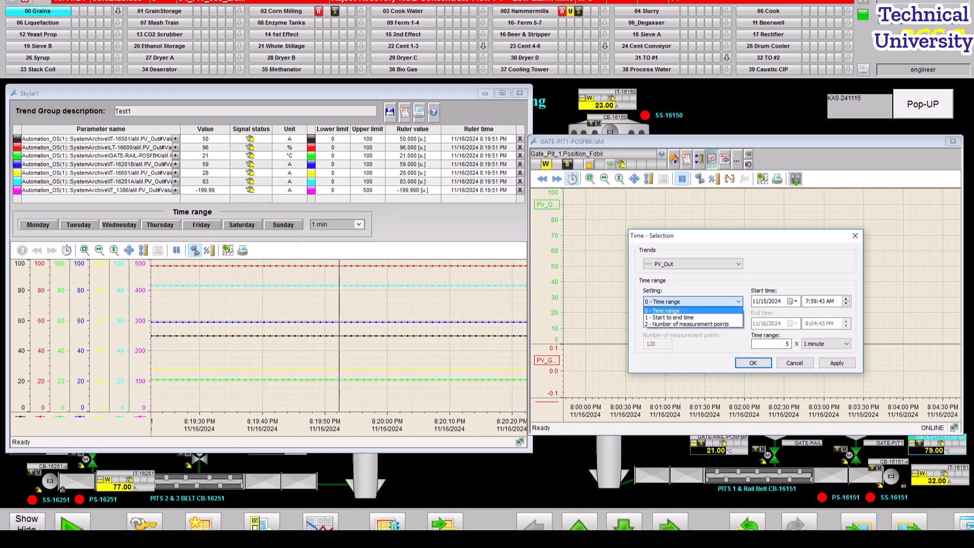
click(675, 317)
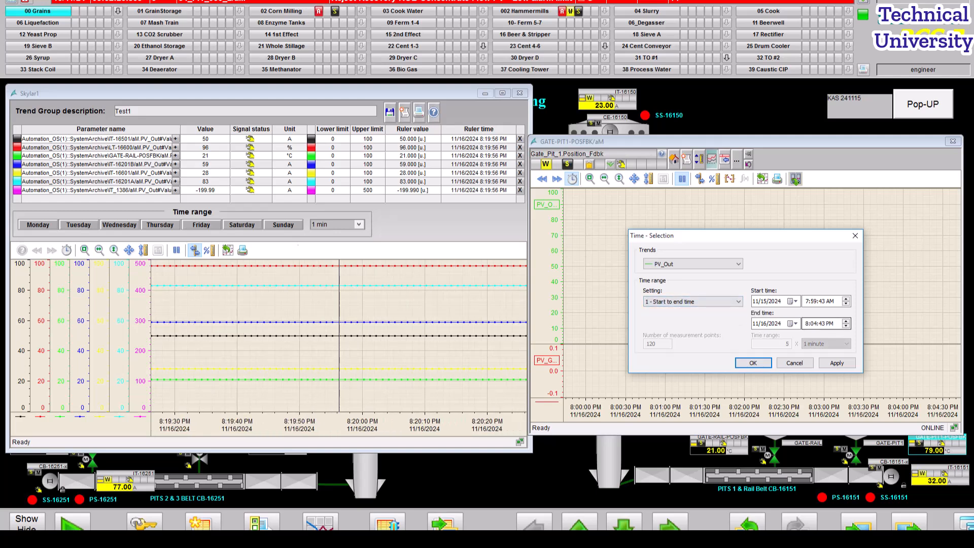
click(837, 363)
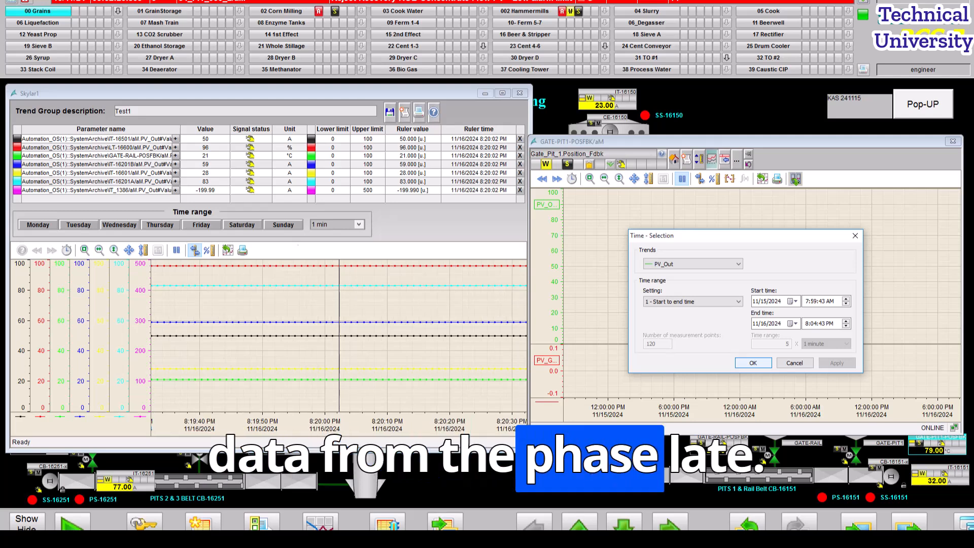
click(753, 363)
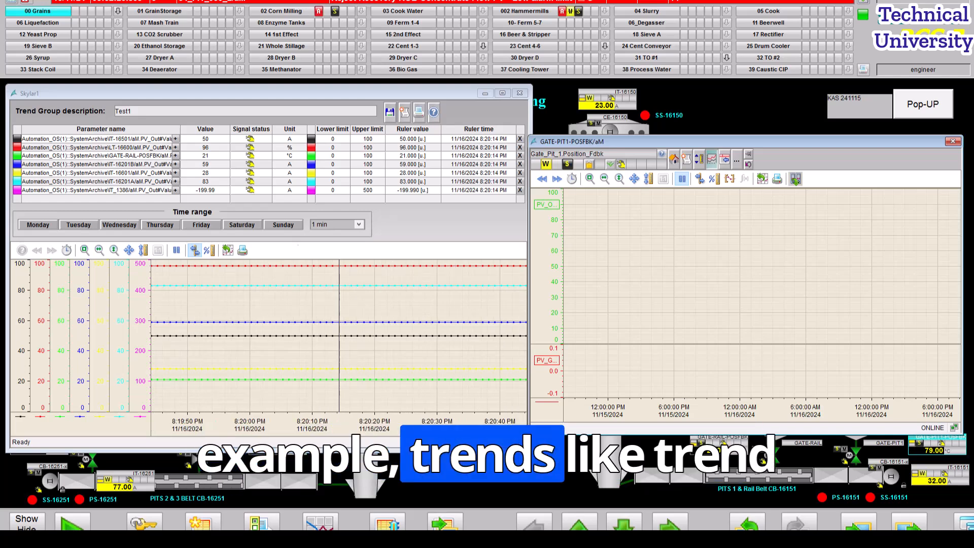
Show the ruler table for GATE-PIT1-POSFBK's trend, page through its data records, and move the ruler to about 9 AM on 11/17/2024
click(796, 179)
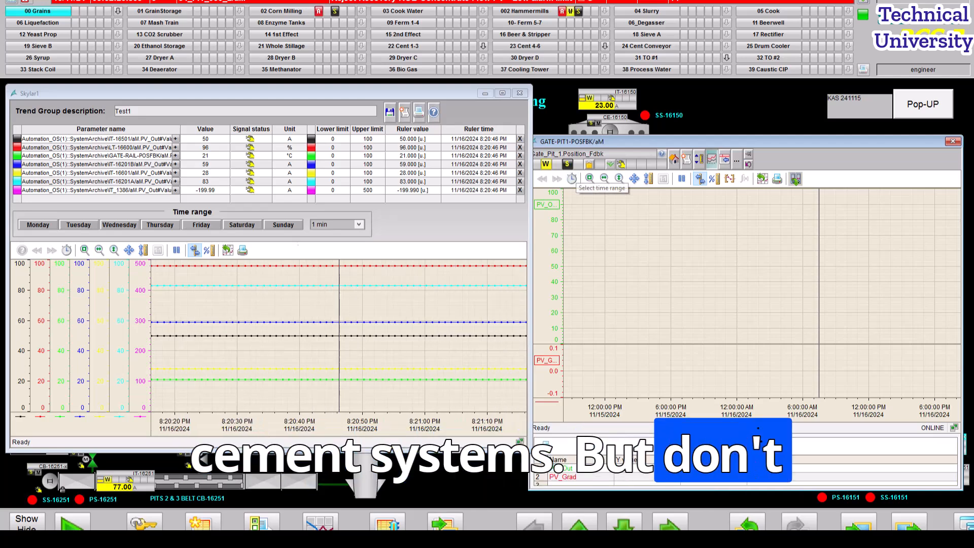
click(682, 179)
click(558, 179)
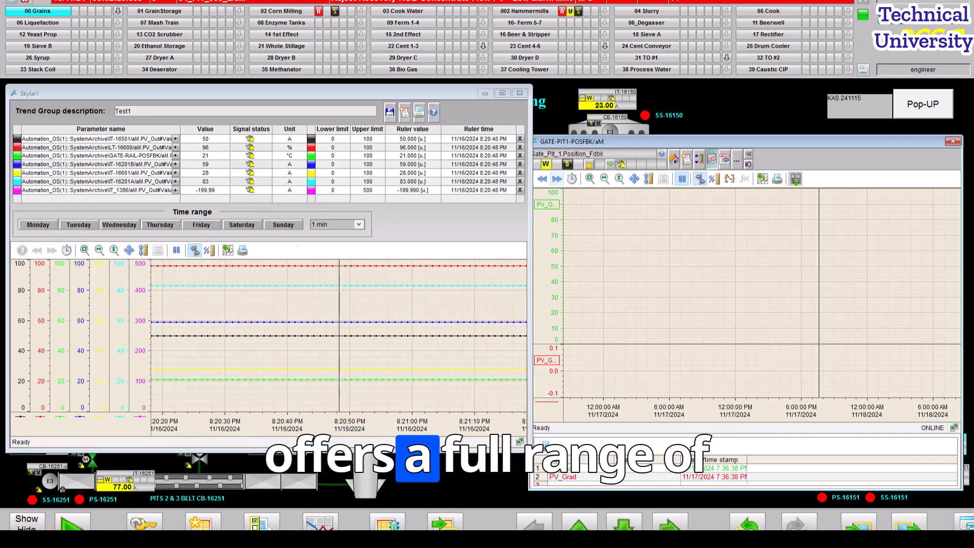
click(558, 178)
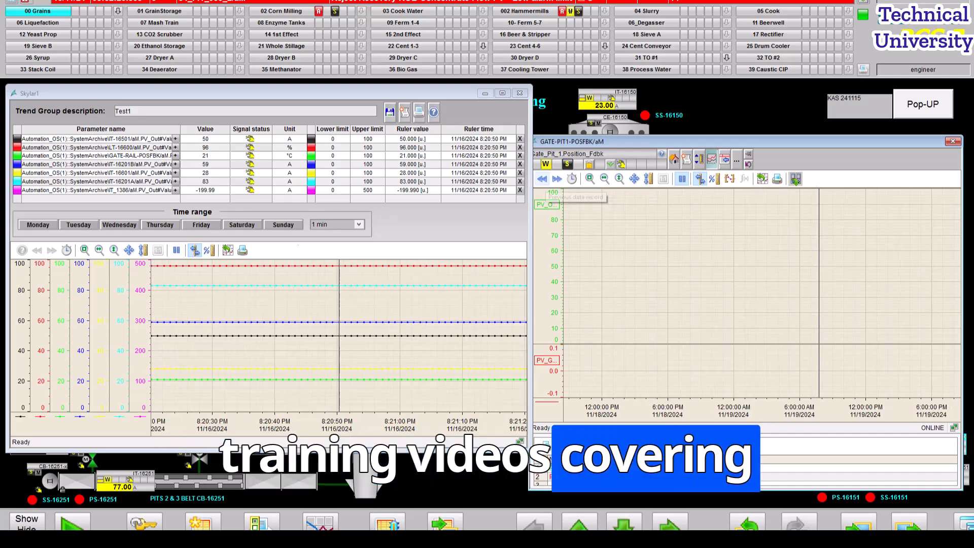
click(542, 179)
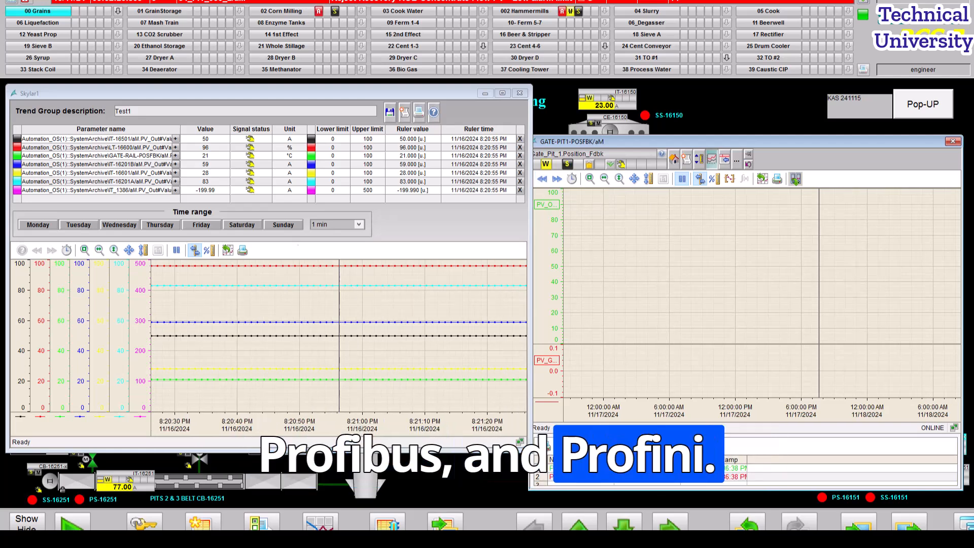
drag(819, 284, 702, 284)
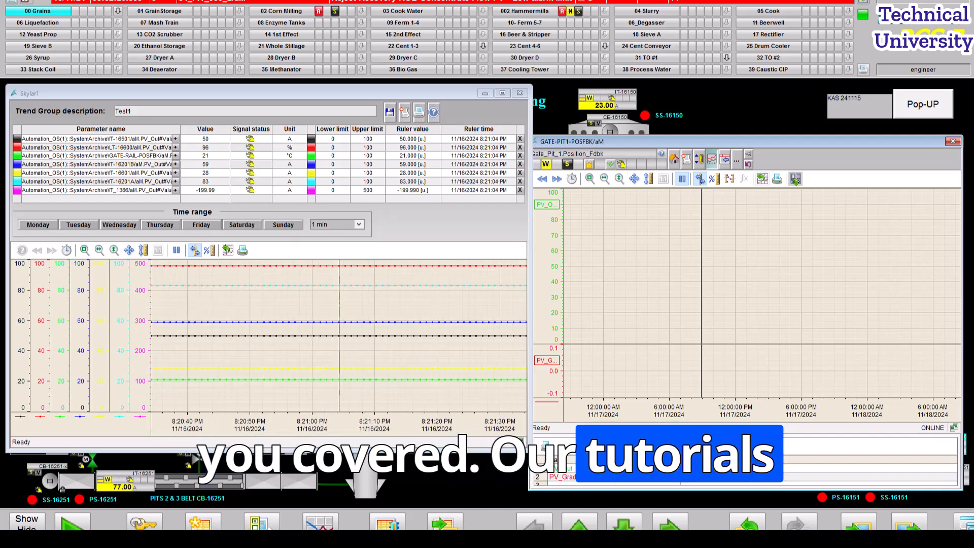
Review the trend's data export file name, directory and format settings, and dismiss them without exporting
click(796, 179)
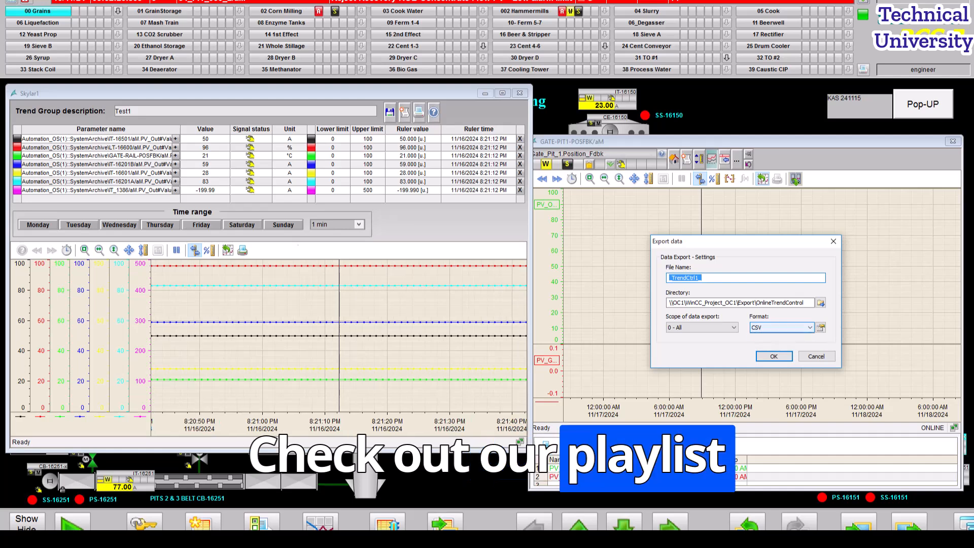
click(782, 328)
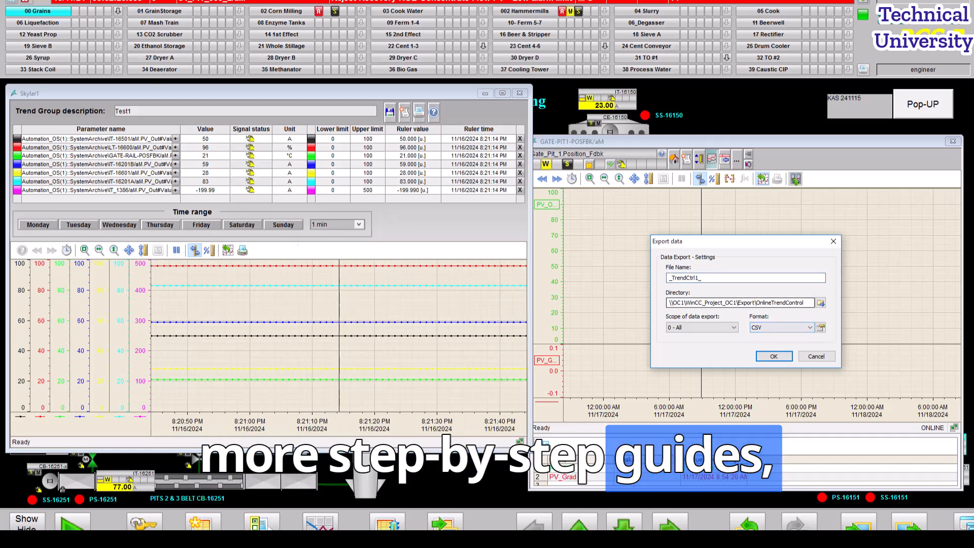
drag(737, 303, 806, 303)
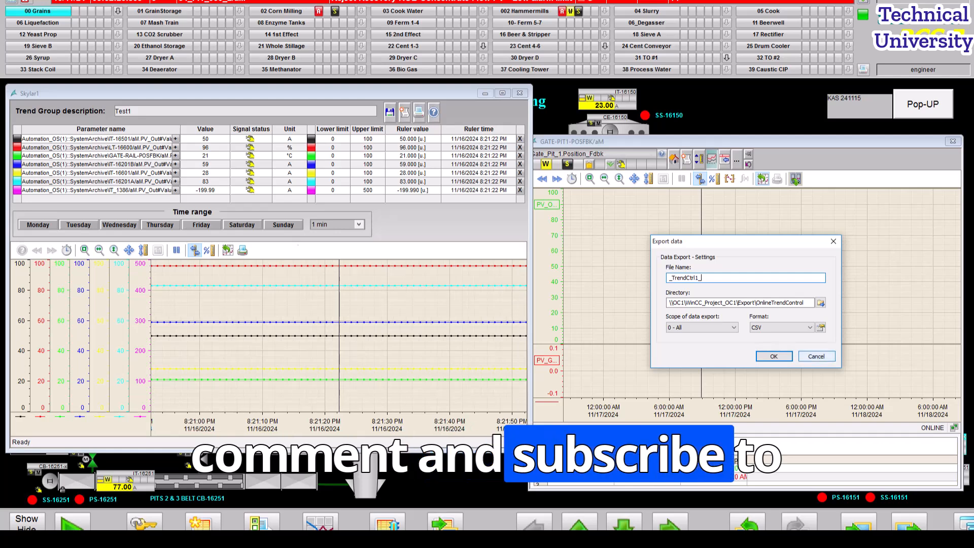
click(816, 357)
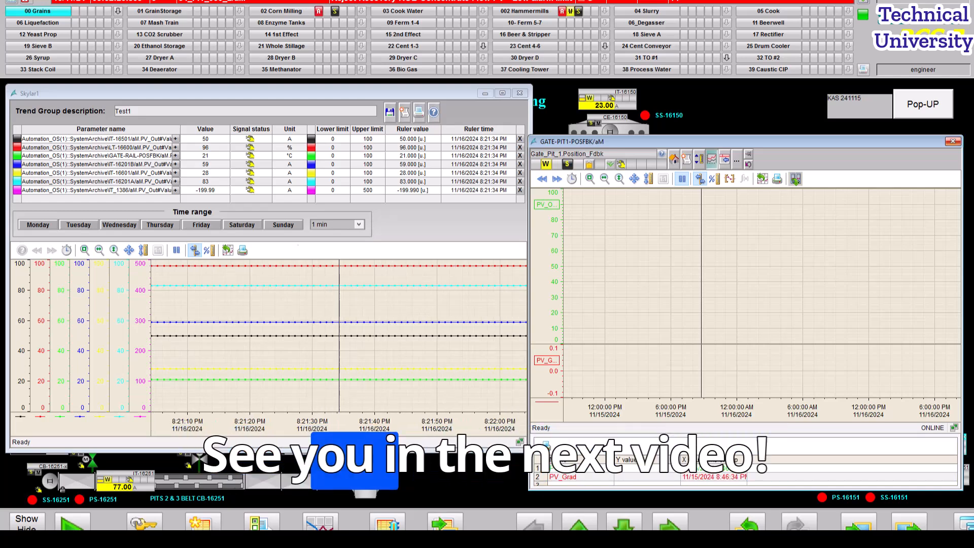
Close GATE-PIT1-POSFBK's faceplate and the Test1 trend group window to return to the Grain Receiving overview
click(954, 142)
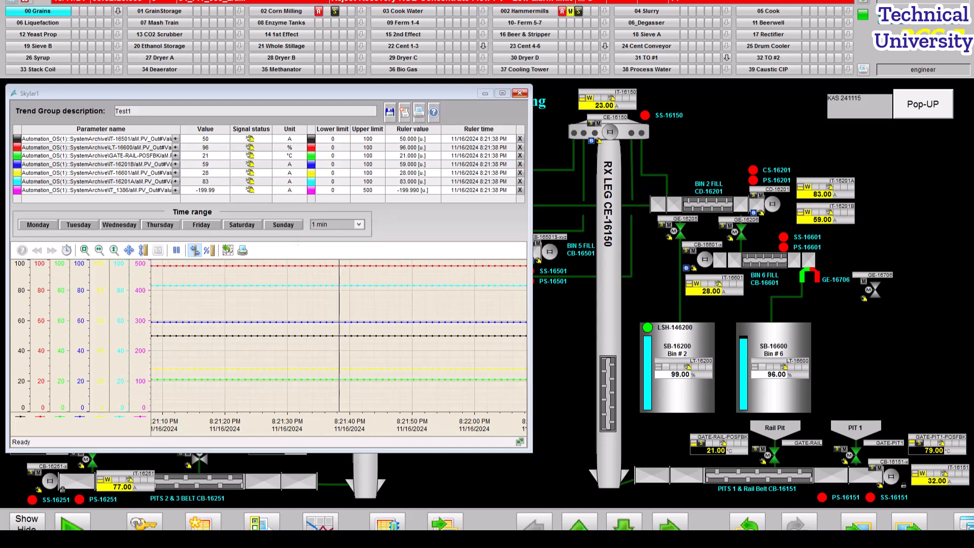
click(520, 94)
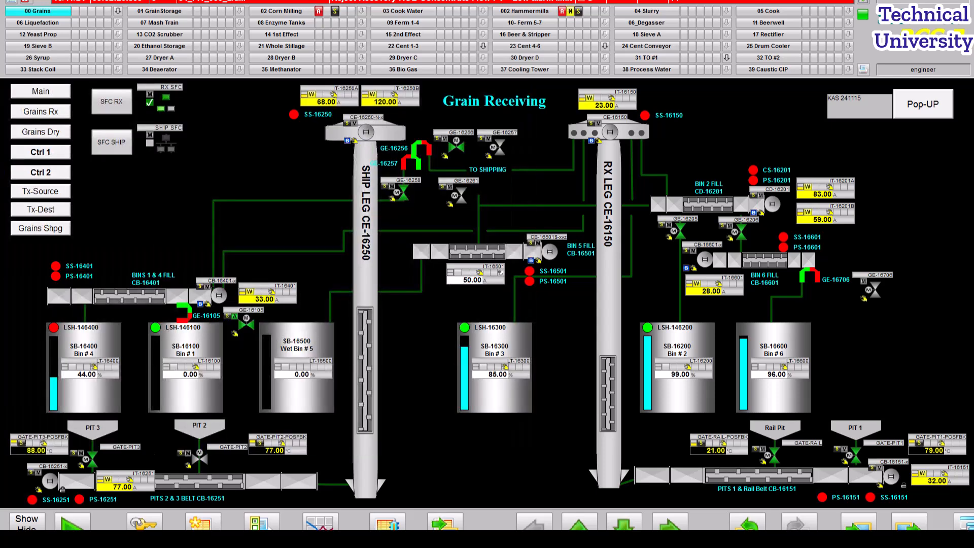